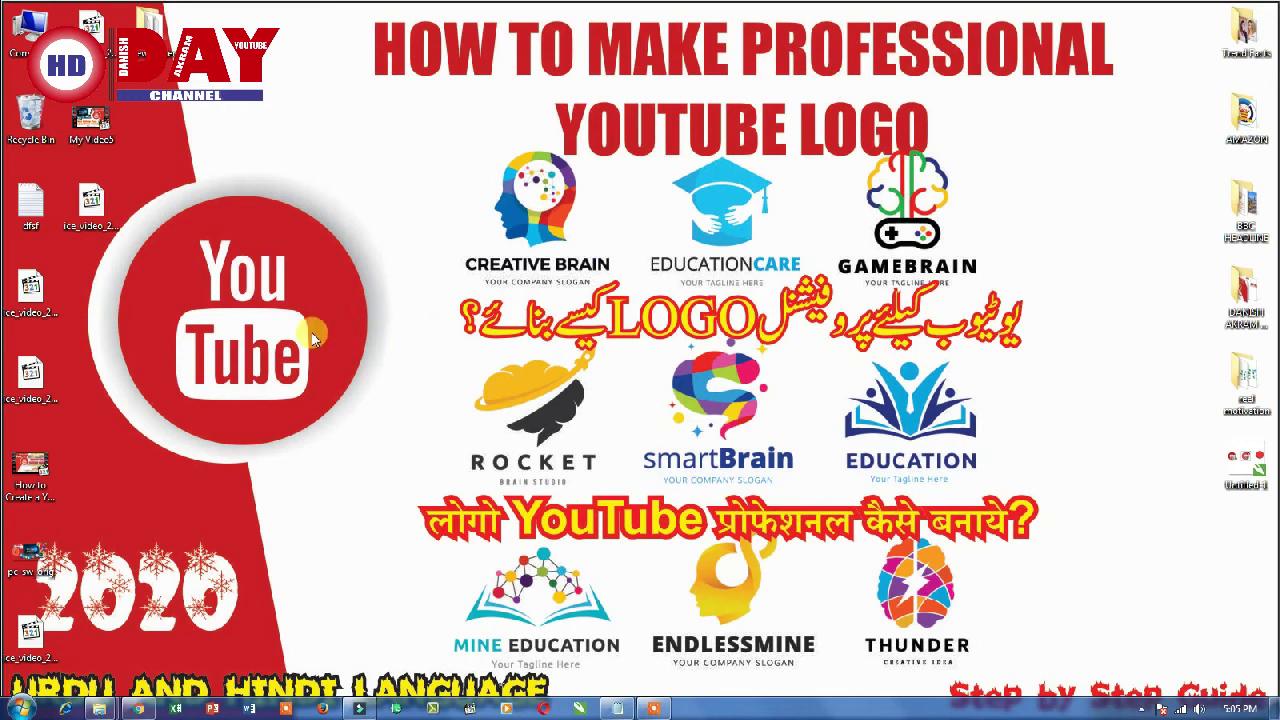
Paste a copy of the drawing file onto the desktop, keeping both, and place Untitled-1 (2) in the second column.
{"action": "right_click", "coordinate": [262, 218]}
{"action": "left_click", "coordinate": [304, 290]}
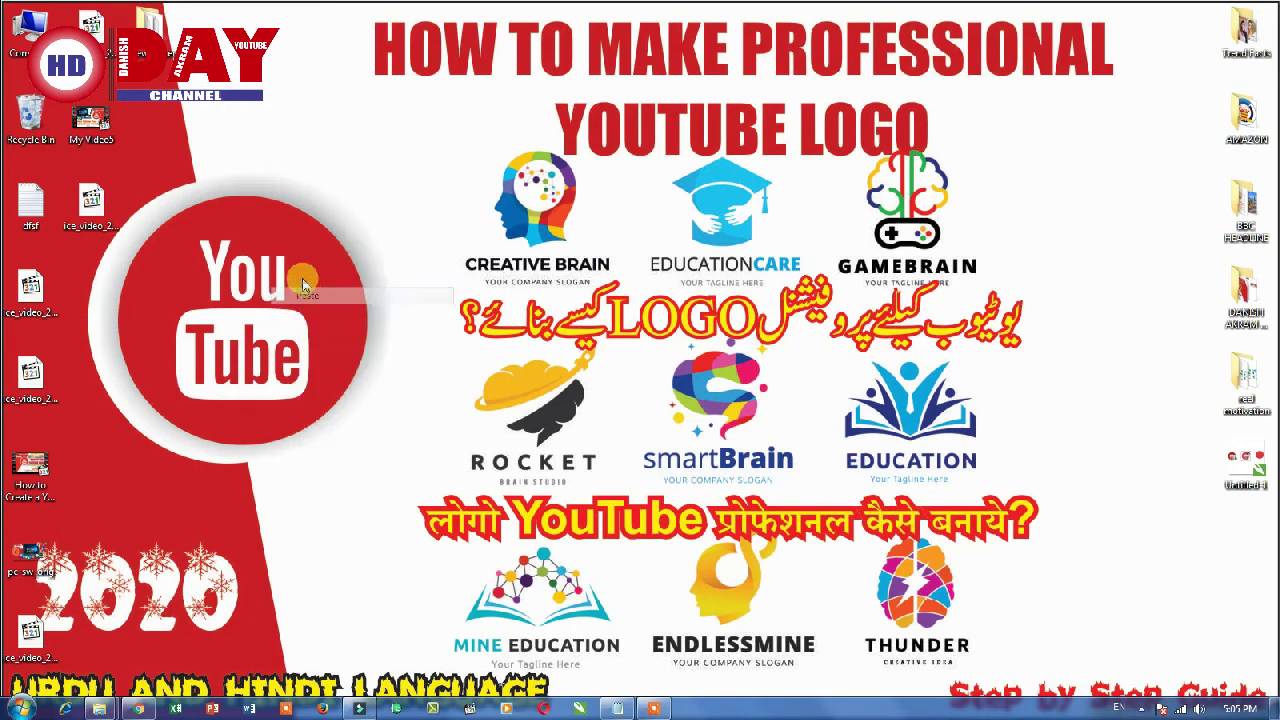
{"action": "left_click", "coordinate": [520, 452]}
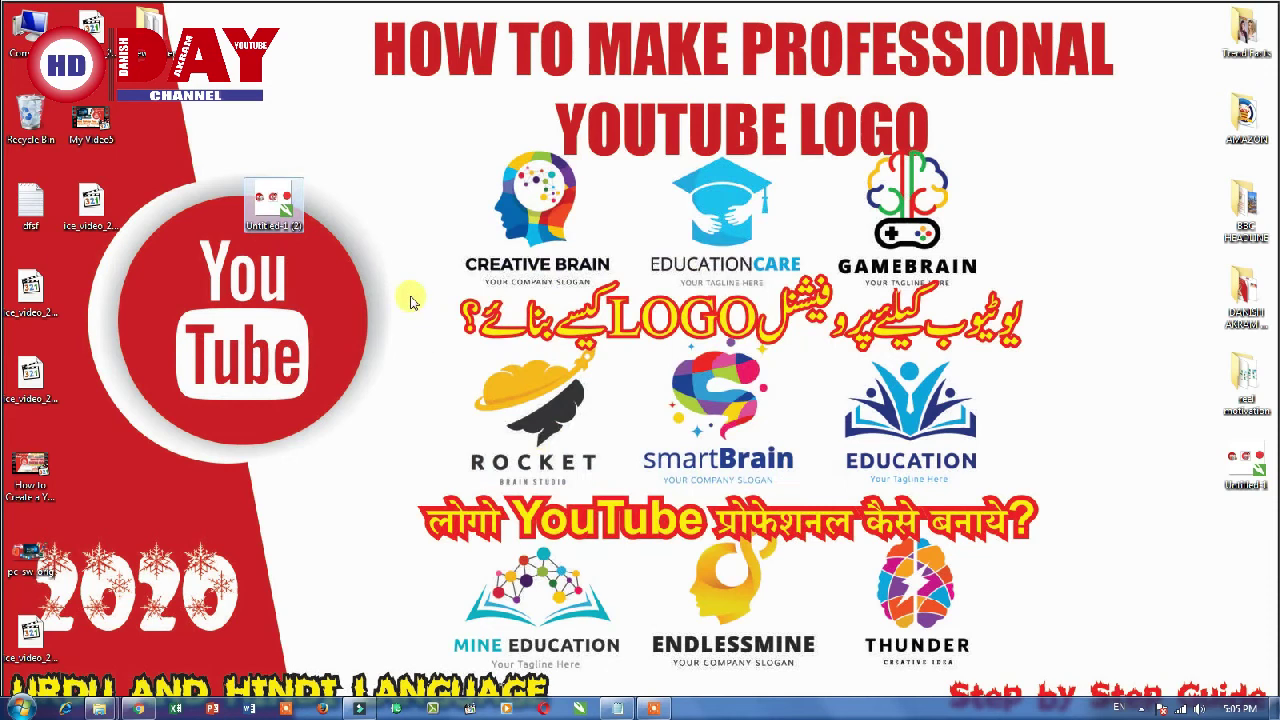
{"action": "left_click_drag", "start_coordinate": [257, 216], "coordinate": [95, 300]}
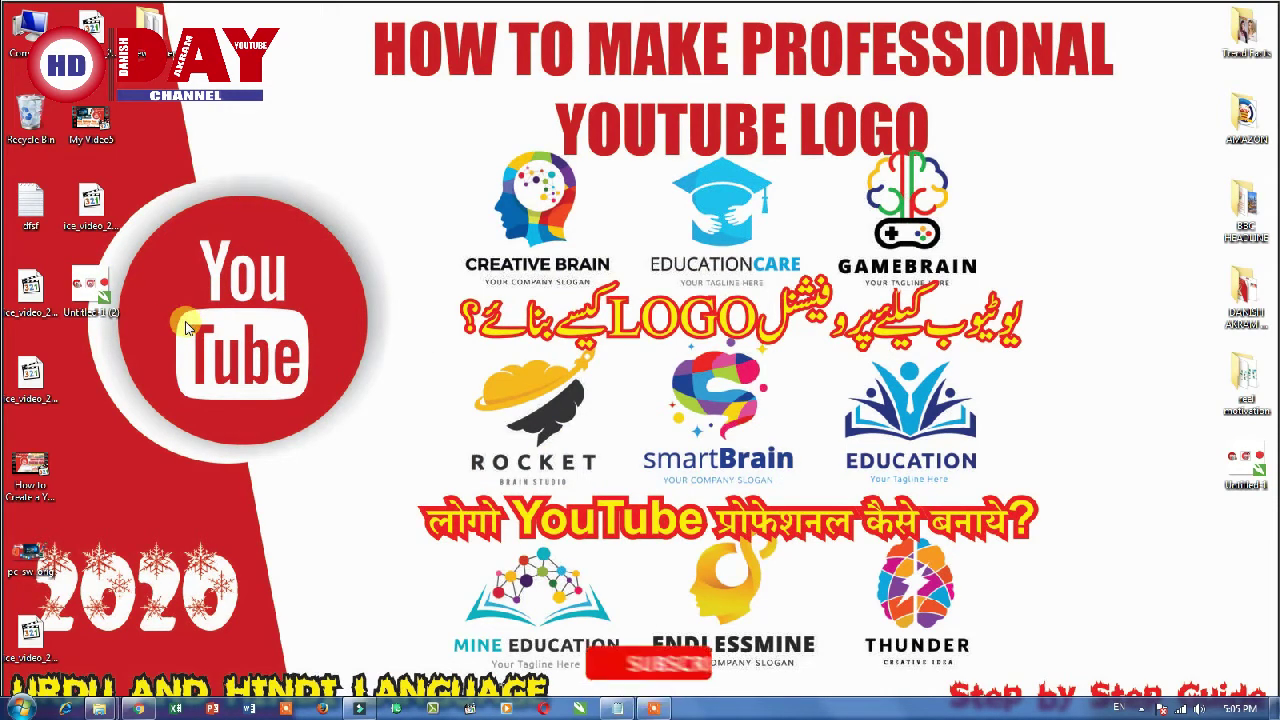
{"action": "left_click", "coordinate": [84, 295]}
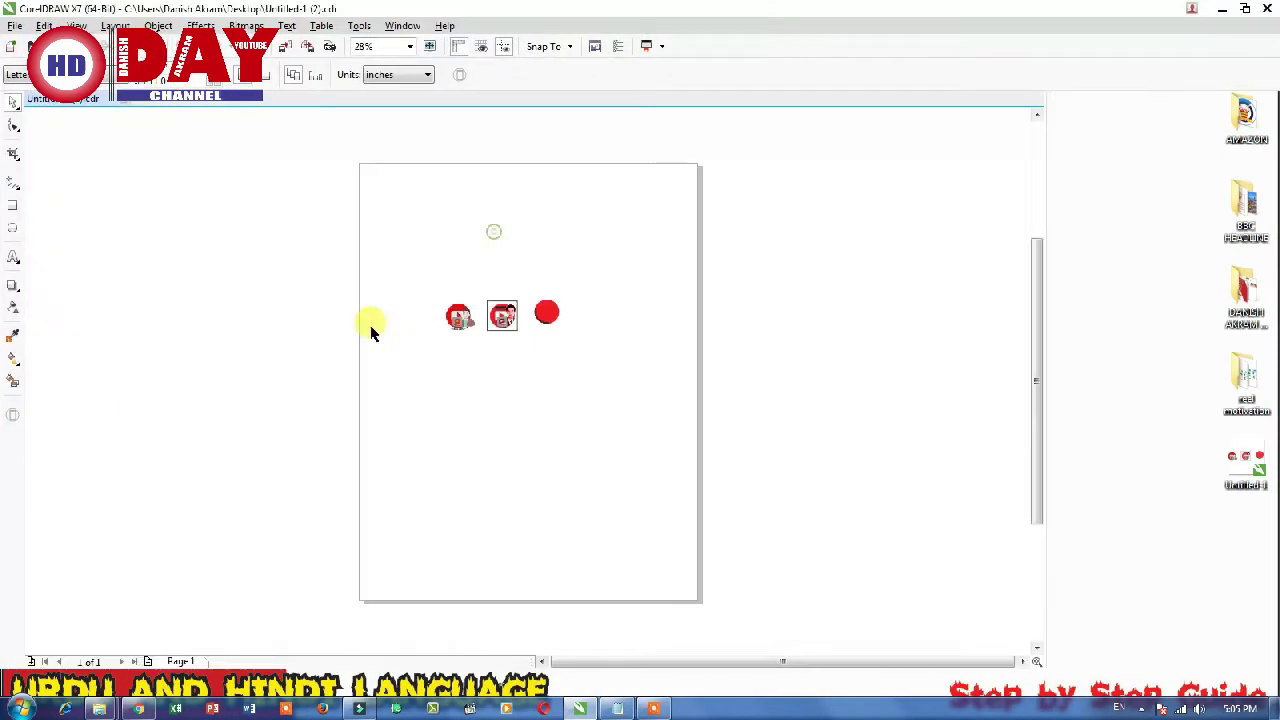
Delete the small leftmost circle, the black frame and the red curved-text circle.
{"action": "scroll", "coordinate": [423, 294], "scroll_direction": "up", "scroll_amount": 2}
{"action": "scroll", "coordinate": [537, 363], "scroll_direction": "up", "scroll_amount": 3}
{"action": "left_click", "coordinate": [450, 290]}
{"action": "key", "text": "Delete"}
{"action": "scroll", "coordinate": [570, 270], "scroll_direction": "up", "scroll_amount": 2}
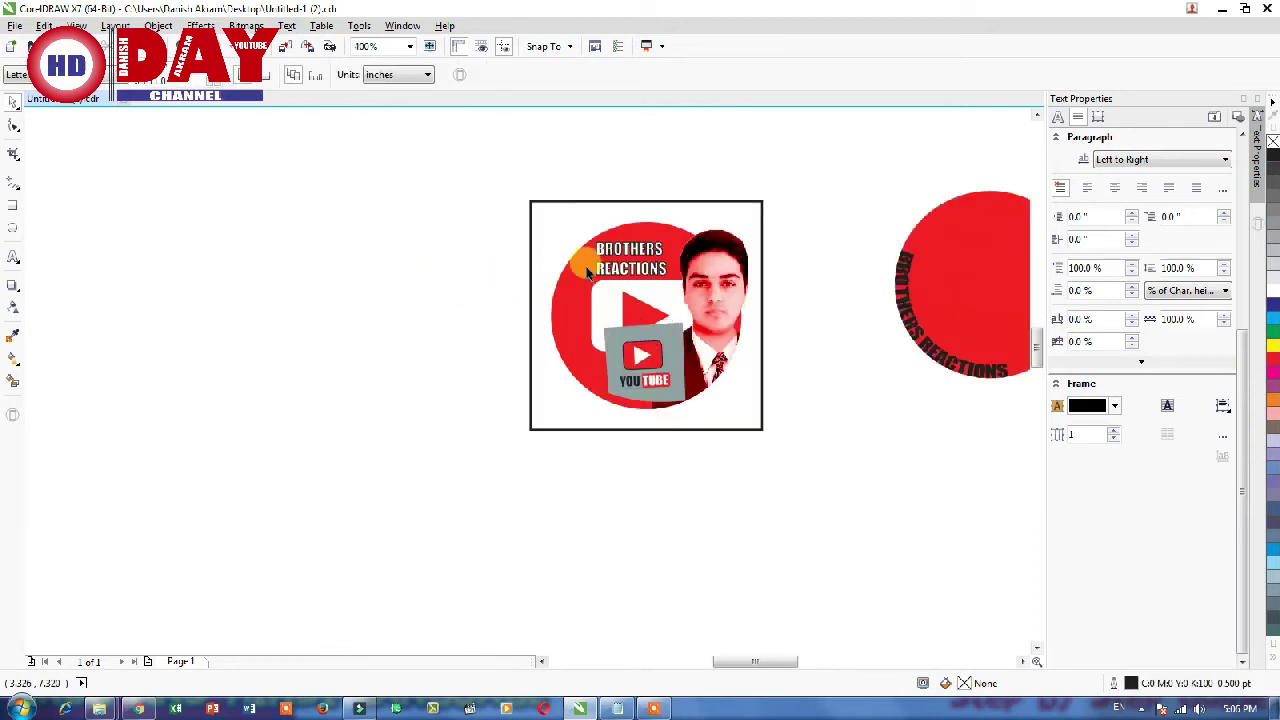
{"action": "left_click", "coordinate": [666, 203]}
{"action": "key", "text": "Delete"}
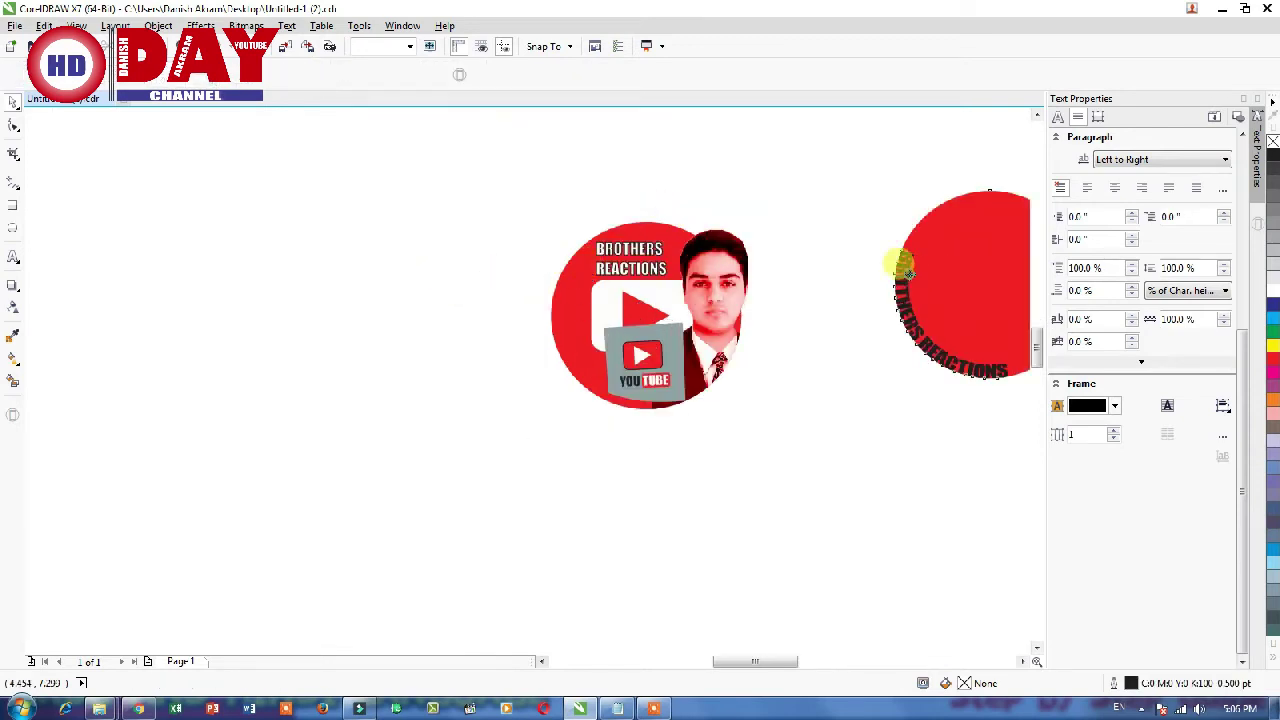
{"action": "left_click", "coordinate": [903, 268]}
{"action": "key", "text": "Delete"}
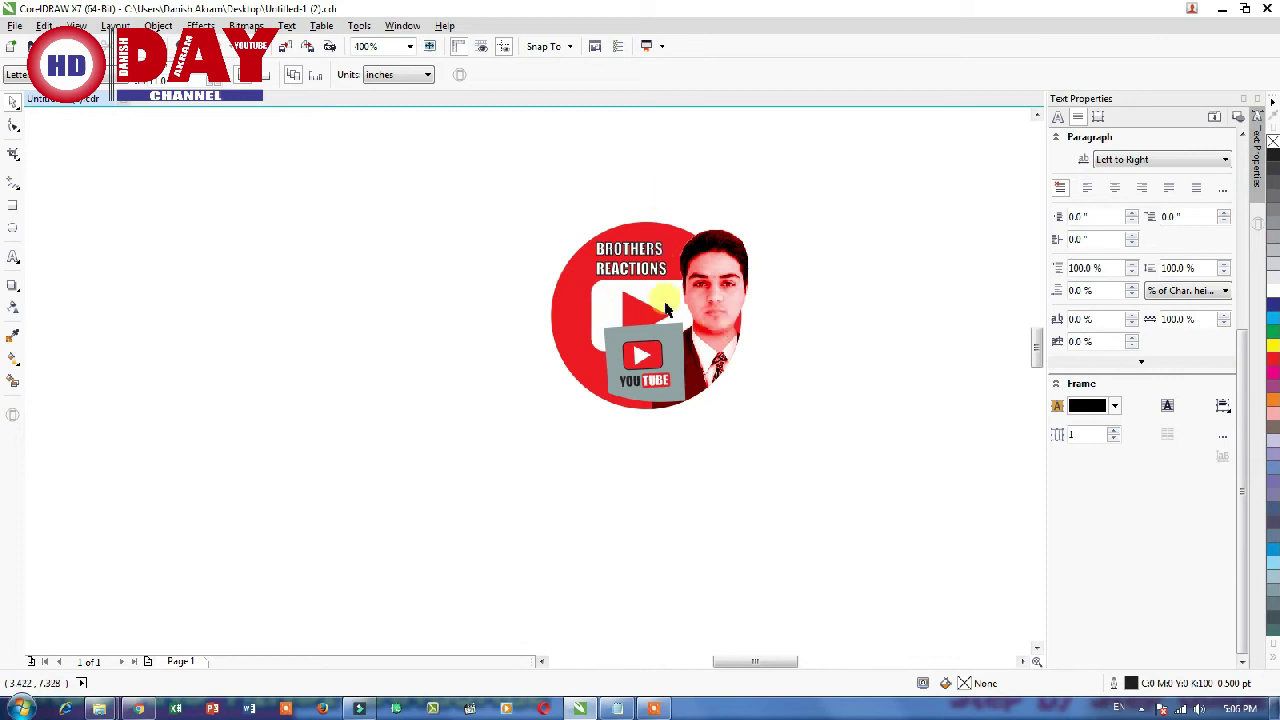
{"action": "left_click", "coordinate": [492, 348]}
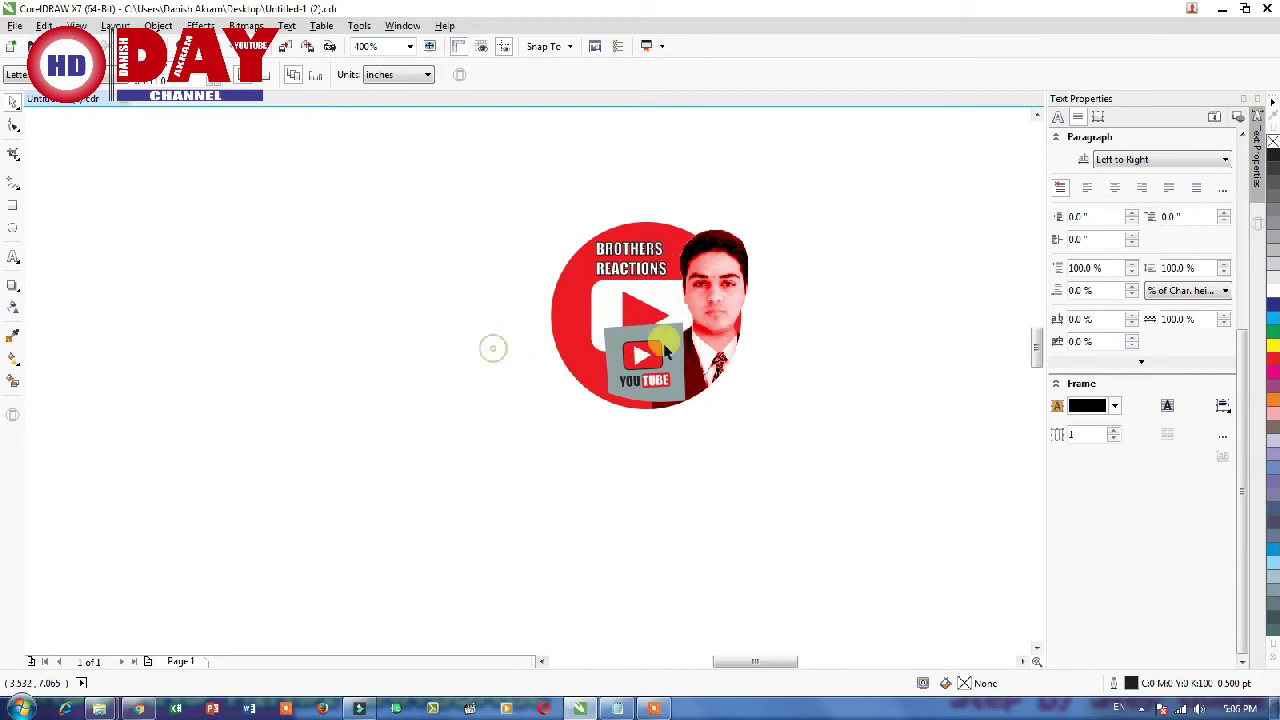
Draw a circle left of the logo, fill it dark blue and remove its outline.
{"action": "right_click", "coordinate": [306, 230]}
{"action": "left_click", "coordinate": [280, 224]}
{"action": "left_click", "coordinate": [13, 228]}
{"action": "left_click_drag", "start_coordinate": [147, 211], "coordinate": [283, 349]}
{"action": "left_click", "coordinate": [13, 101]}
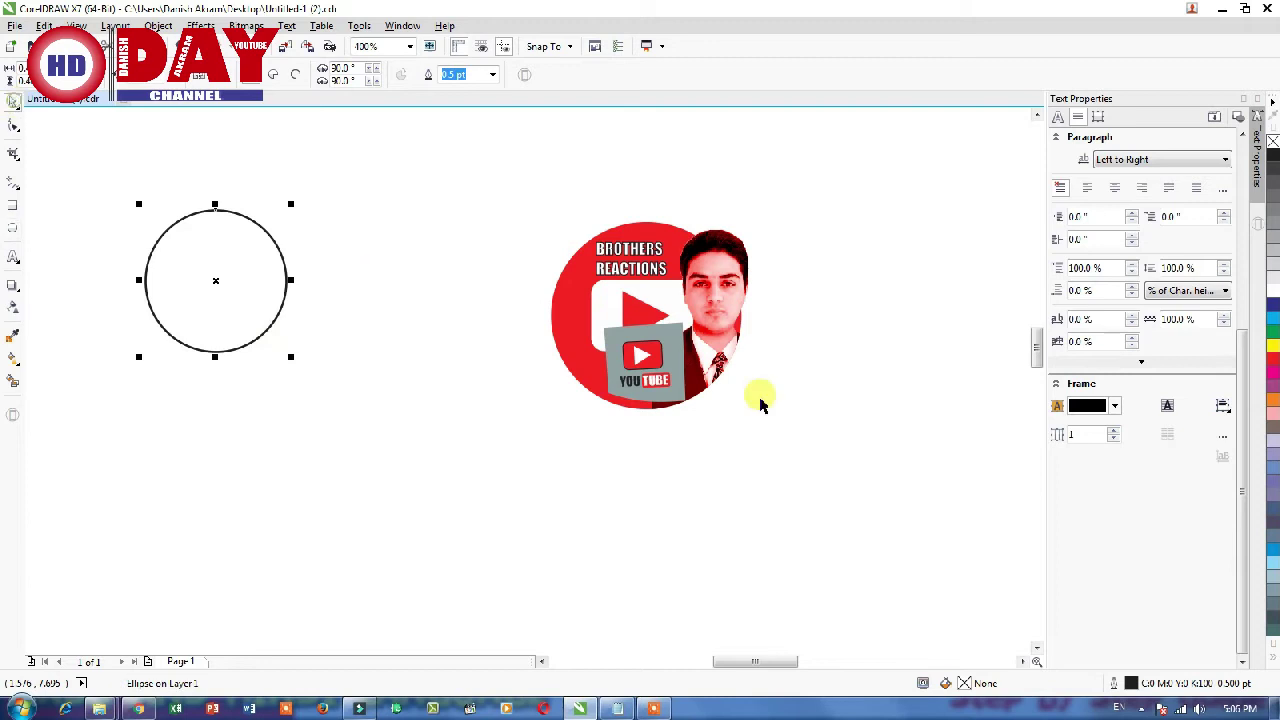
{"action": "left_click", "coordinate": [1274, 308]}
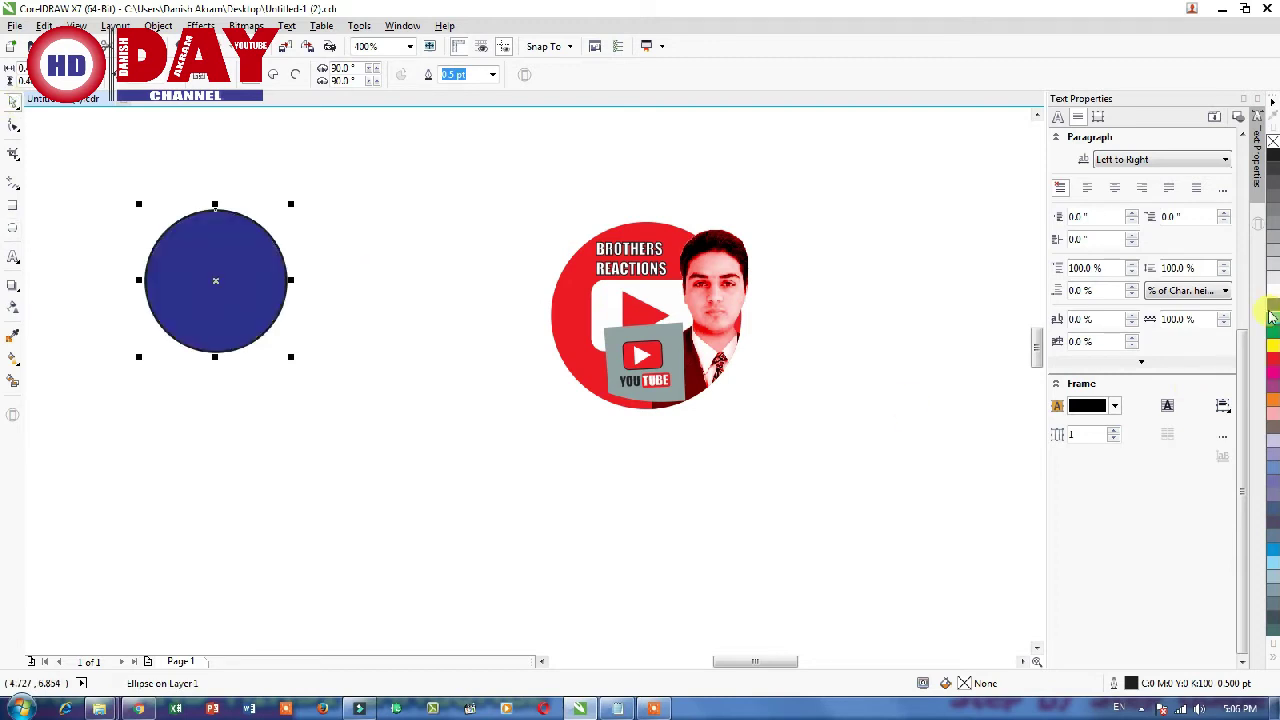
{"action": "left_click", "coordinate": [492, 74]}
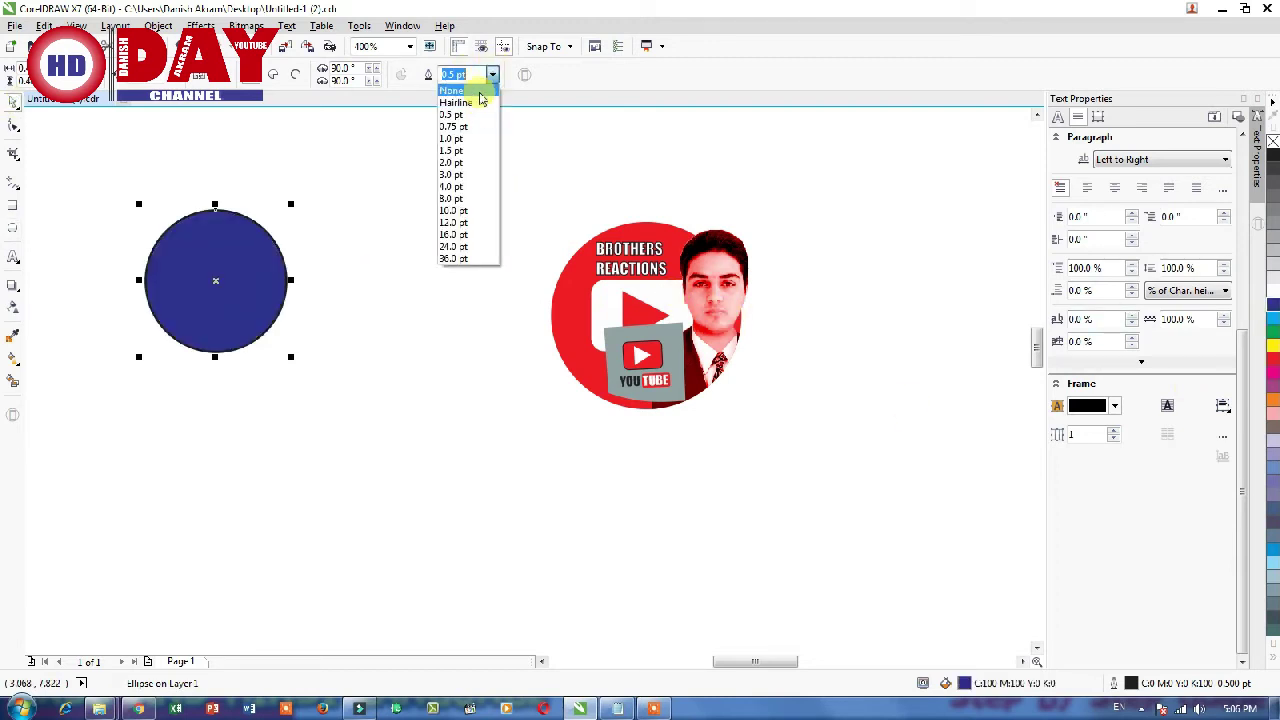
{"action": "left_click", "coordinate": [478, 88]}
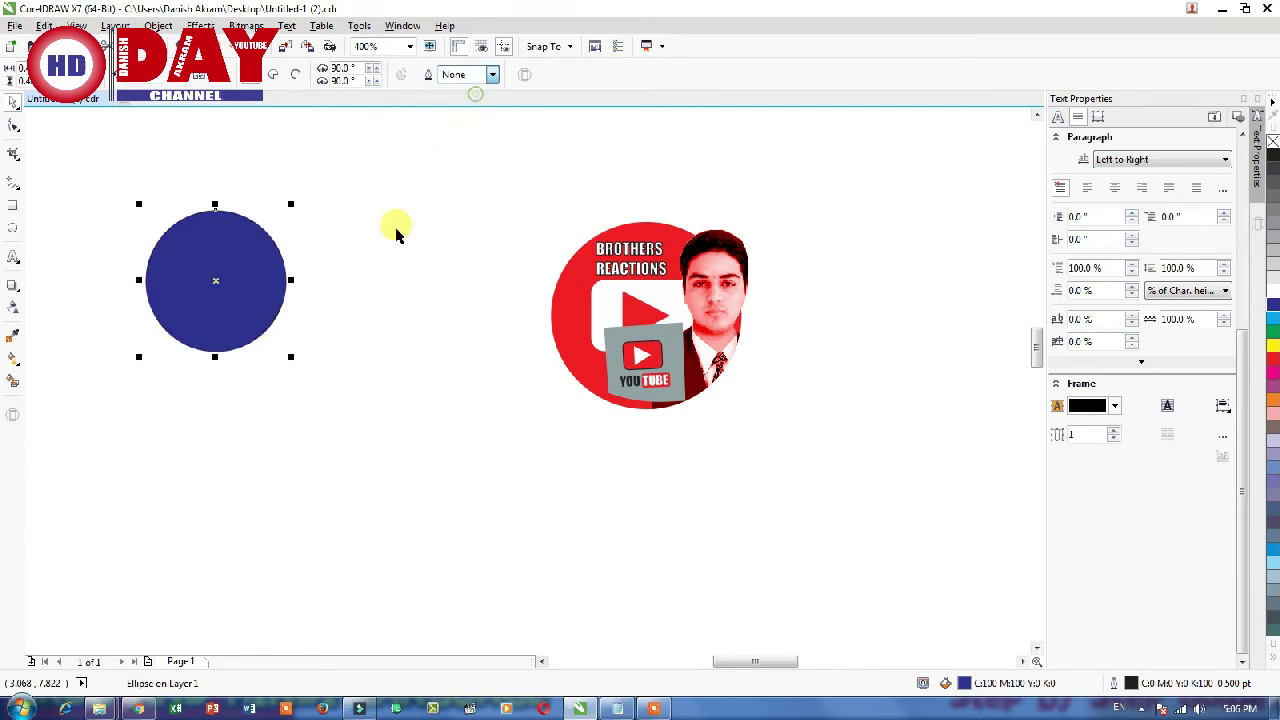
Scale the blue circle to about 65 percent, select both stacked circles, and briefly open Export.
{"action": "left_click", "coordinate": [241, 302]}
{"action": "left_click", "coordinate": [241, 299]}
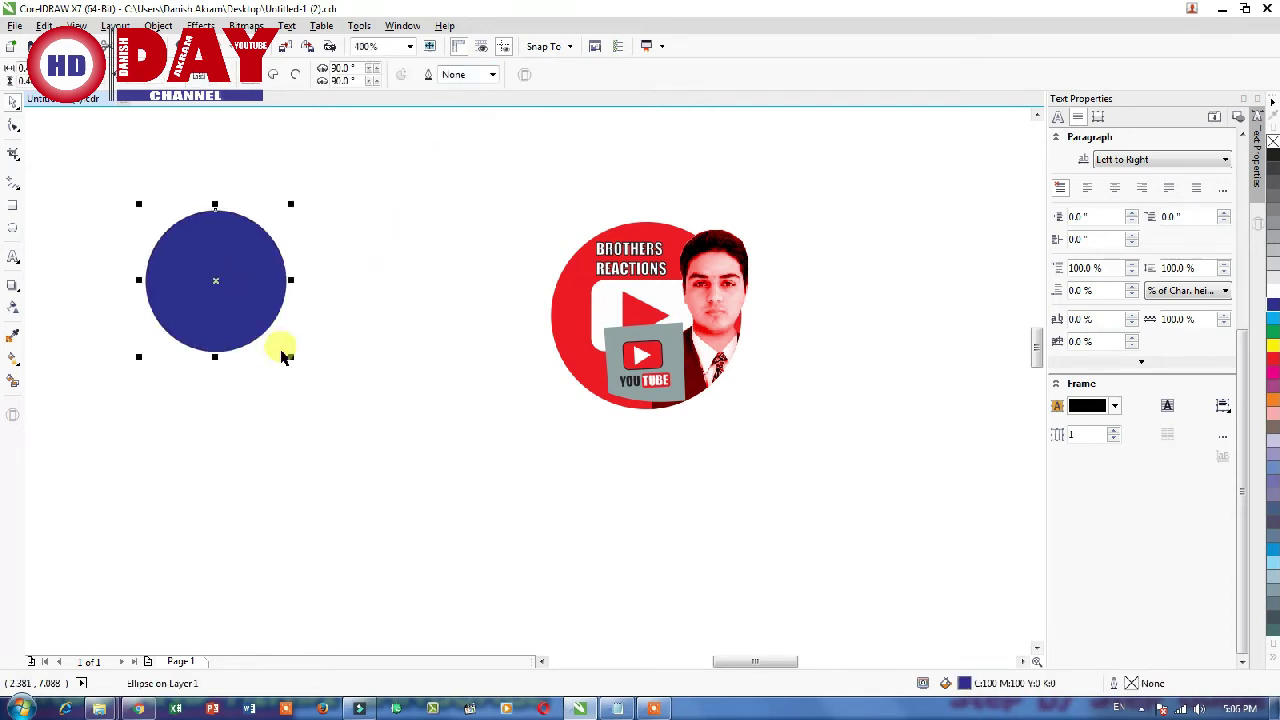
{"action": "left_click_drag", "start_coordinate": [290, 356], "coordinate": [341, 406]}
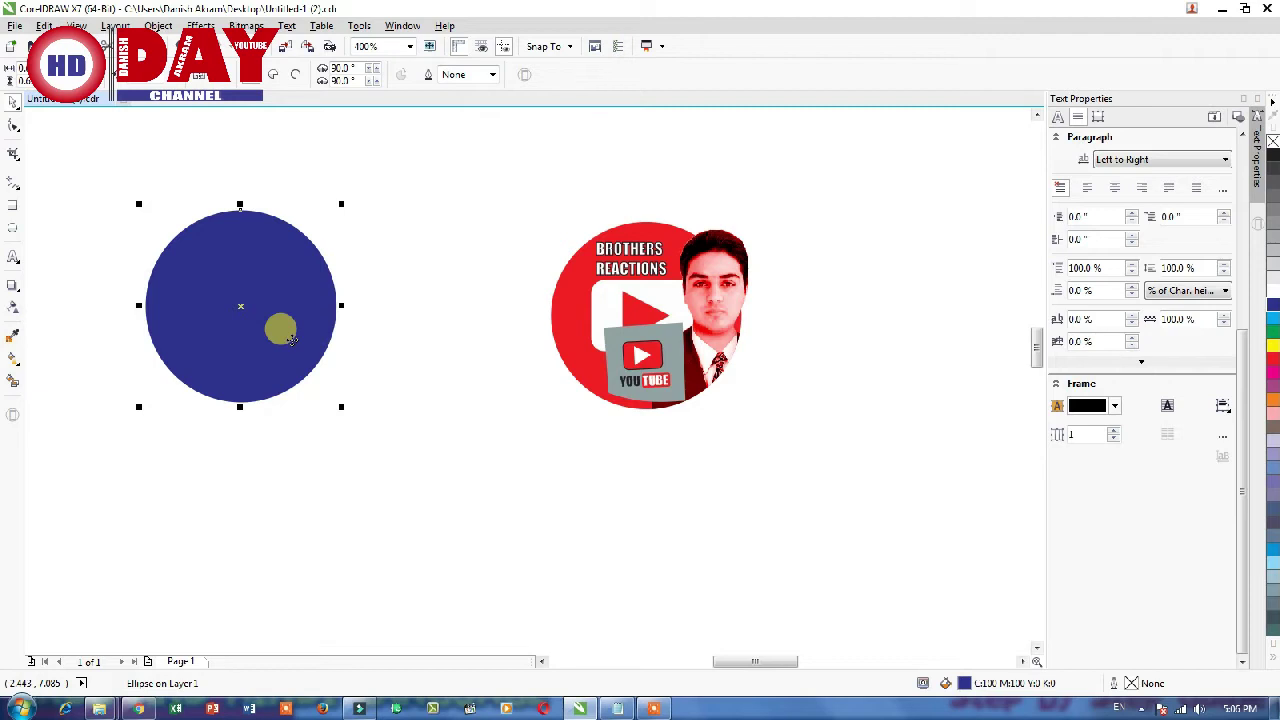
{"action": "mouse_move", "coordinate": [341, 406]}
{"action": "left_mouse_down"}
{"action": "mouse_move", "coordinate": [275, 350]}
{"action": "mouse_move", "coordinate": [294, 363]}
{"action": "left_mouse_up"}
{"action": "left_click", "coordinate": [343, 134]}
{"action": "mouse_move", "coordinate": [388, 164]}
{"action": "left_mouse_down"}
{"action": "mouse_move", "coordinate": [94, 428]}
{"action": "mouse_move", "coordinate": [96, 462]}
{"action": "left_mouse_up"}
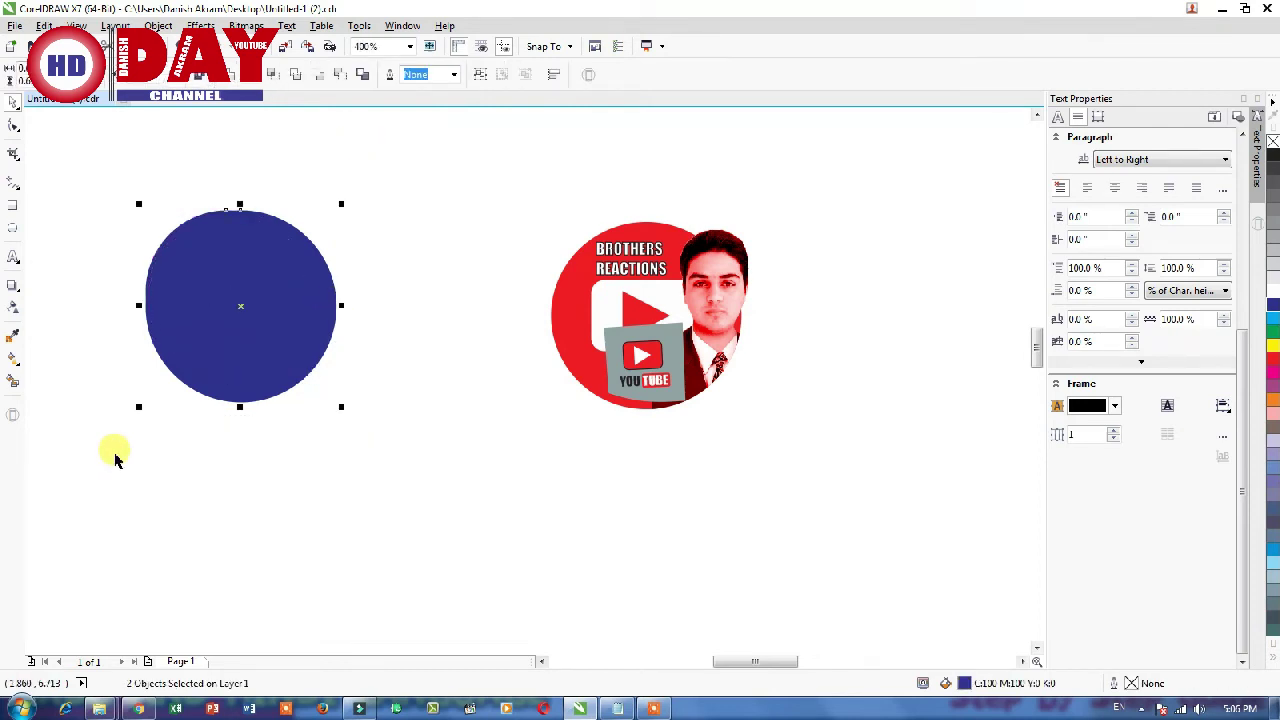
{"action": "key", "text": "ctrl+e"}
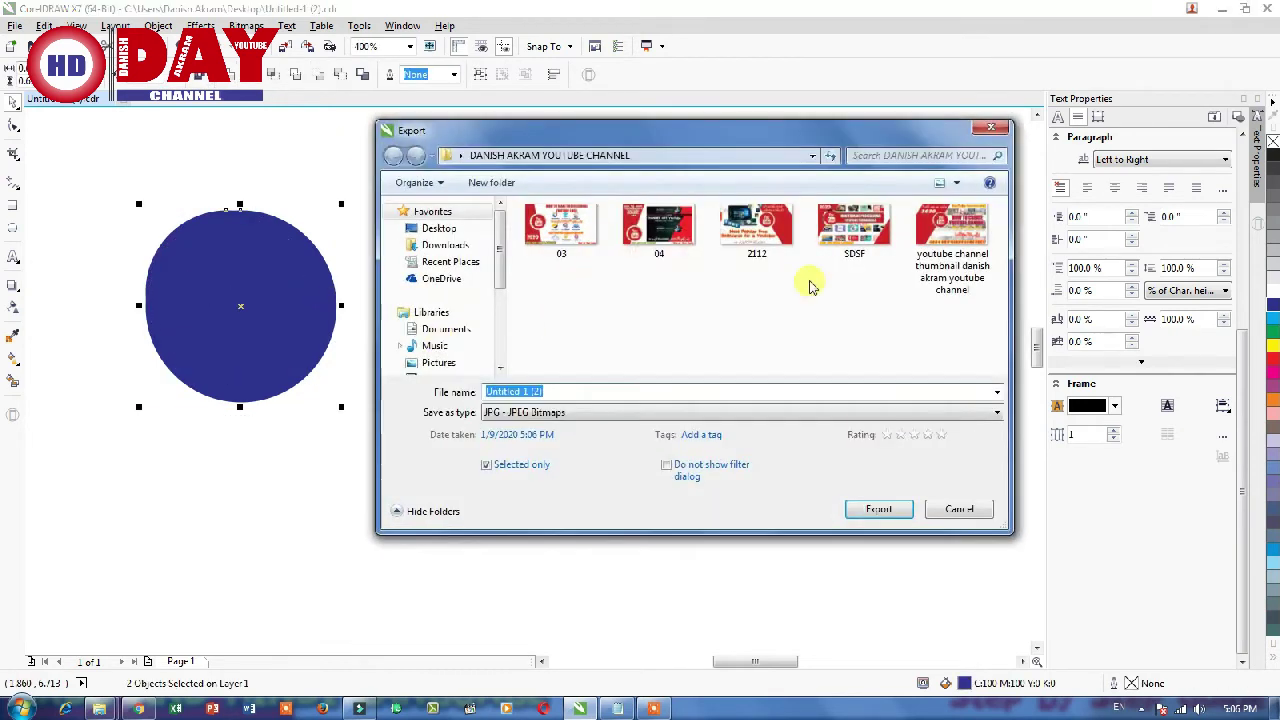
{"action": "left_click", "coordinate": [876, 507]}
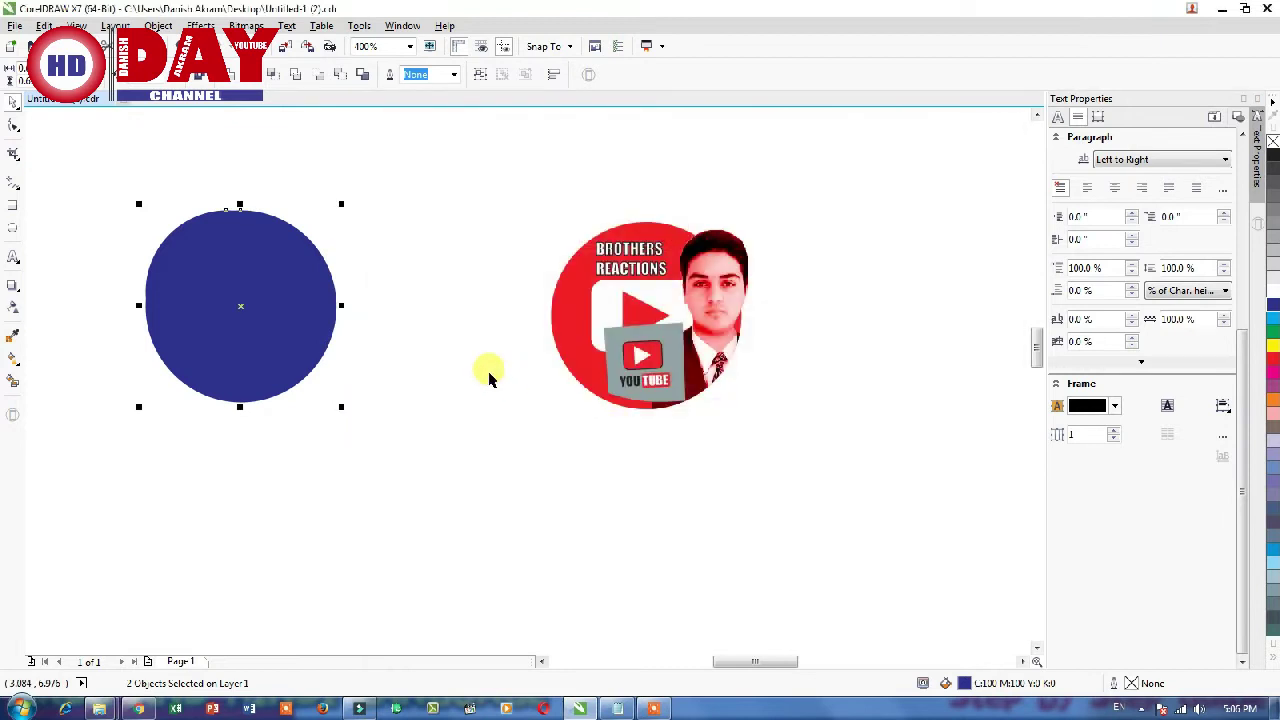
Give the outer circle a white outline and a dark blue fill.
{"action": "left_click", "coordinate": [263, 322]}
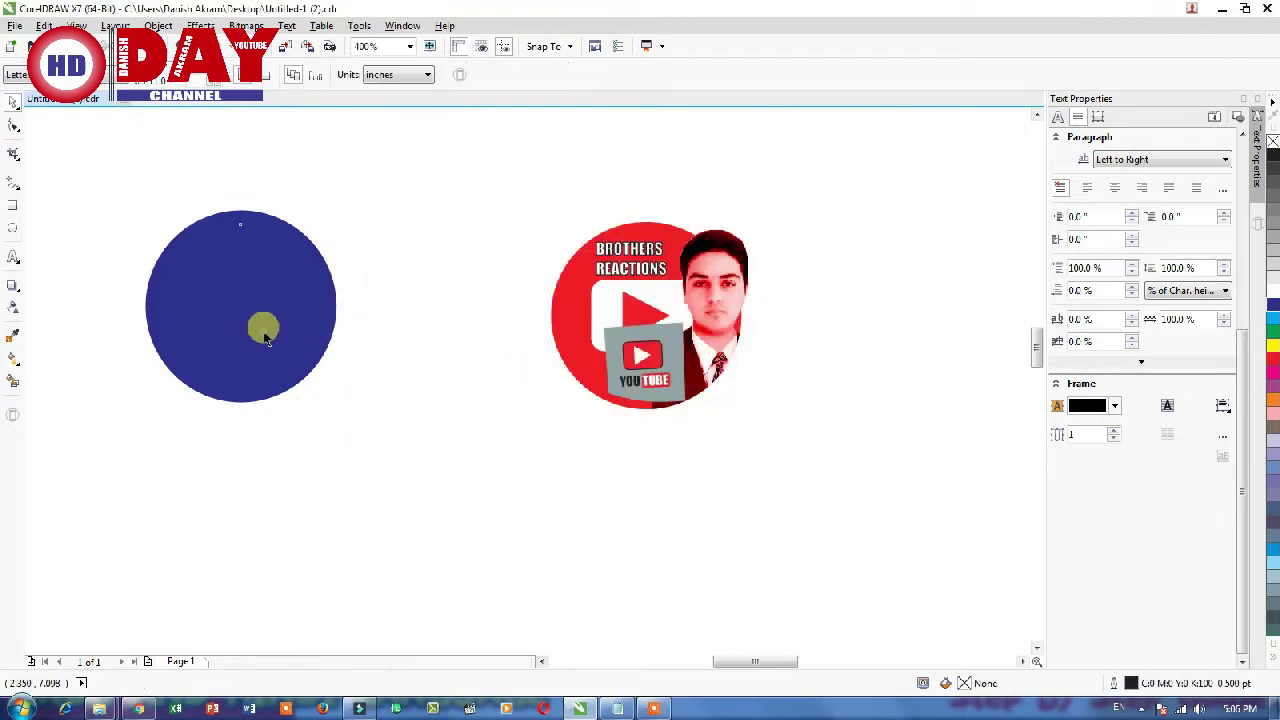
{"action": "left_click", "coordinate": [1273, 140]}
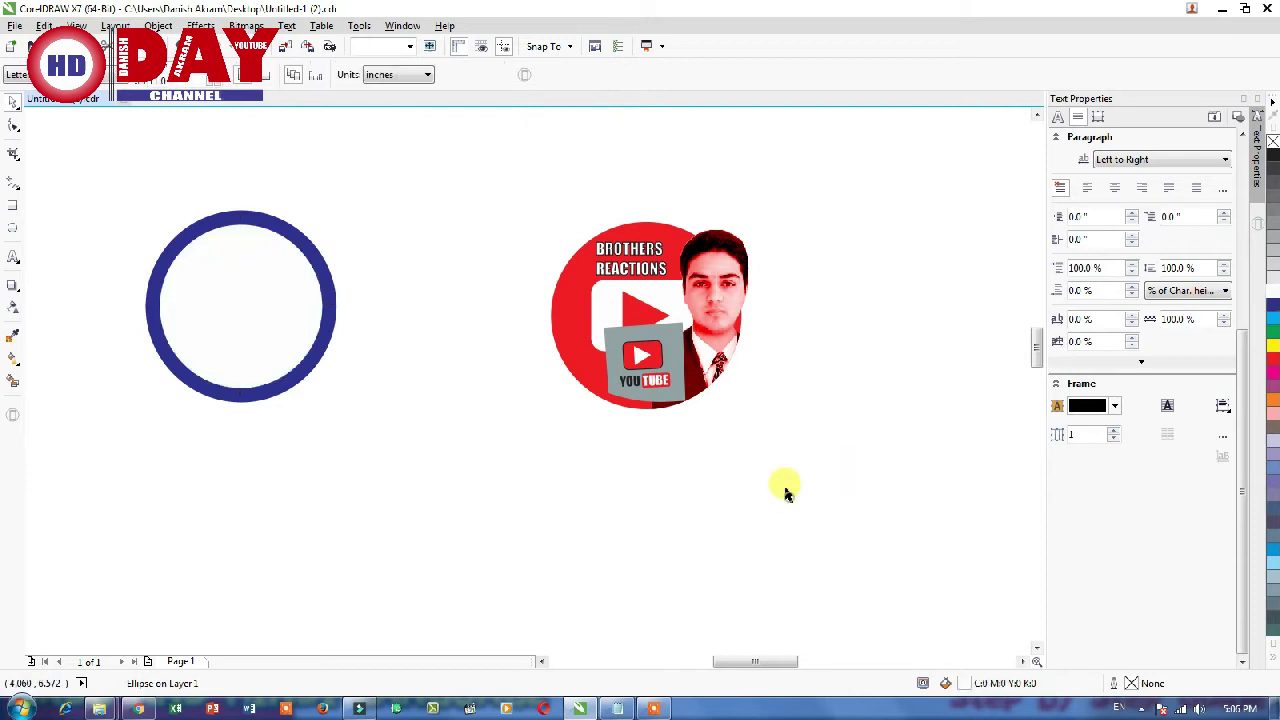
{"action": "left_click", "coordinate": [315, 262]}
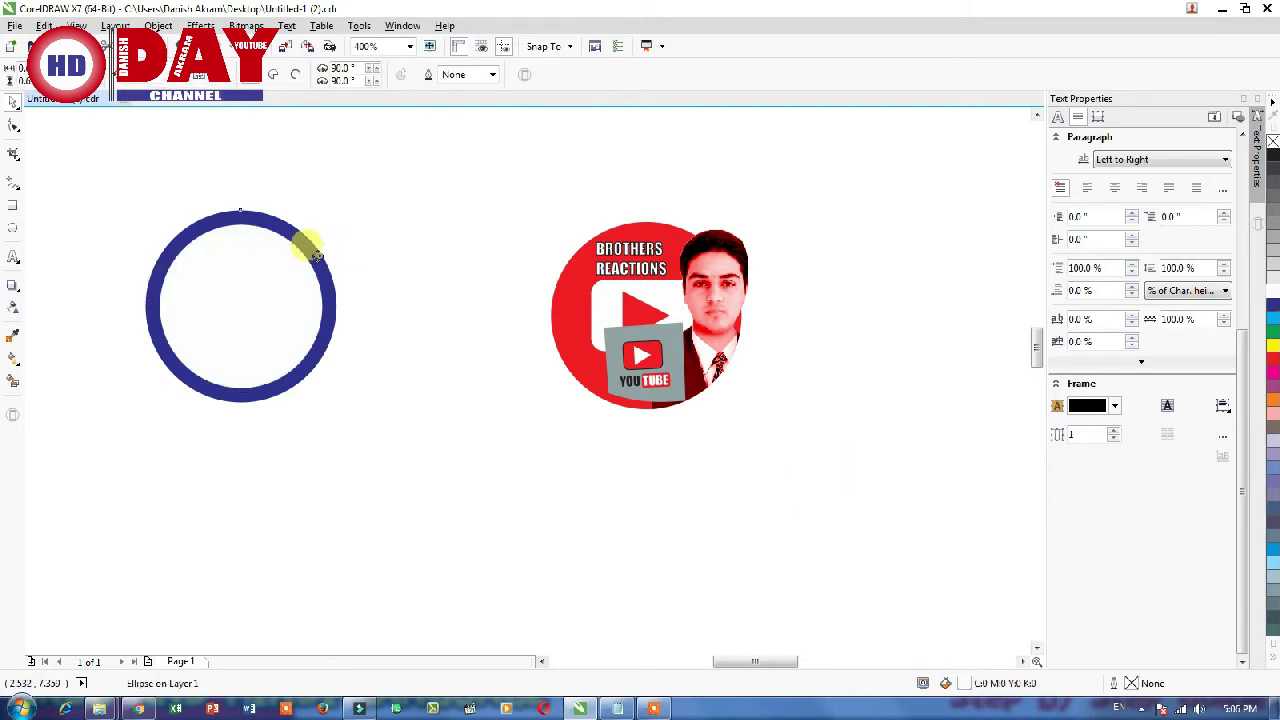
{"action": "right_click", "coordinate": [1273, 298]}
{"action": "left_click", "coordinate": [237, 297]}
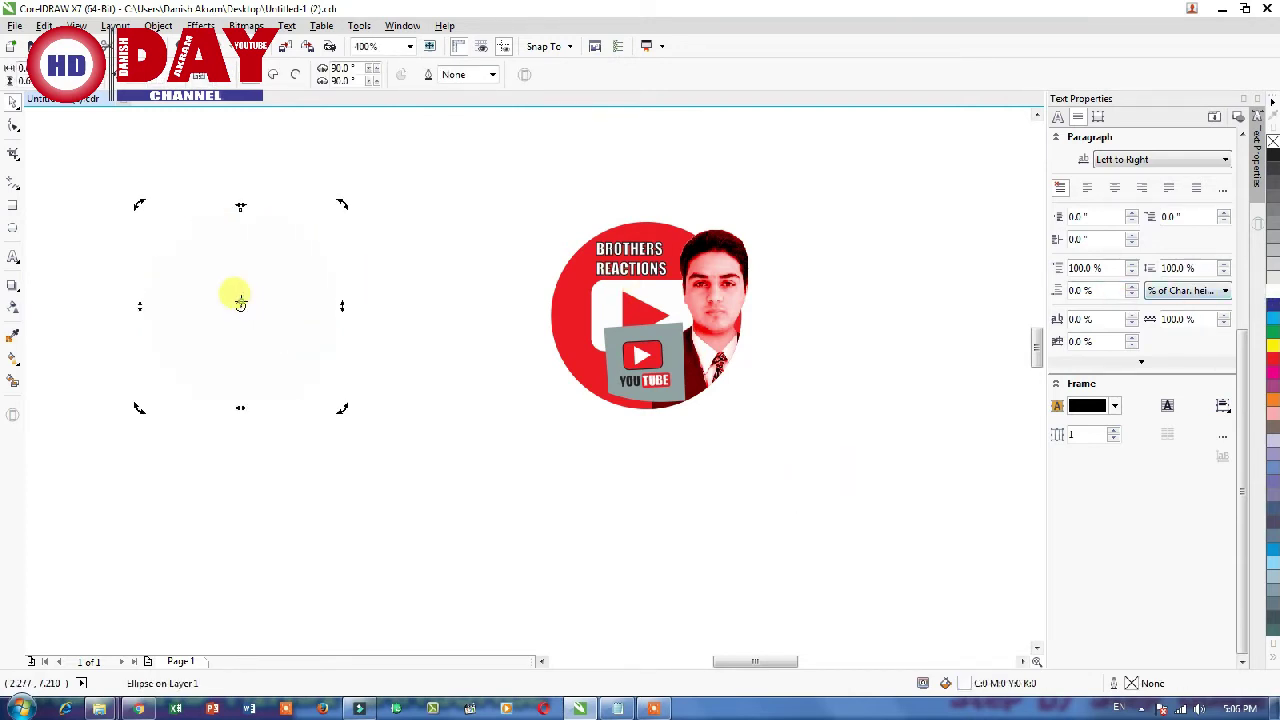
{"action": "left_click", "coordinate": [392, 410]}
{"action": "left_click", "coordinate": [260, 303]}
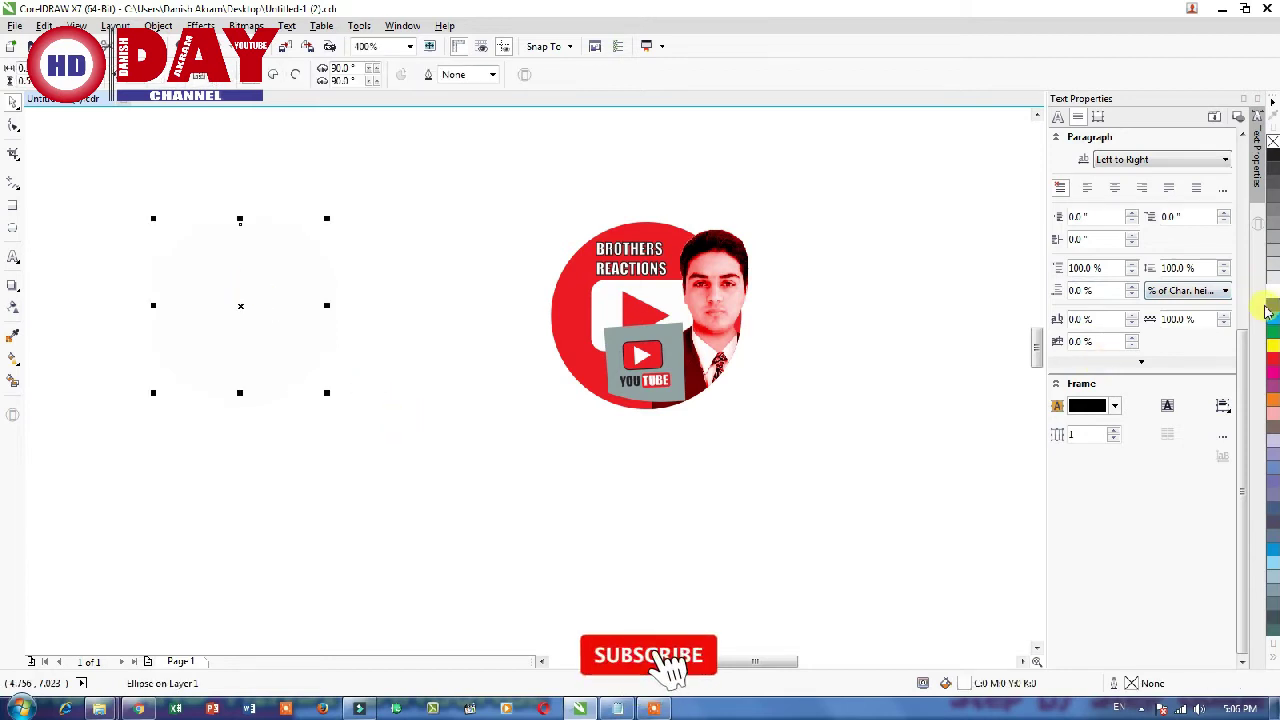
{"action": "left_click", "coordinate": [1273, 304]}
{"action": "left_click", "coordinate": [370, 285]}
Set the outer circle's Outline Pen to a black 1.0 pt width.
{"action": "left_click", "coordinate": [323, 257]}
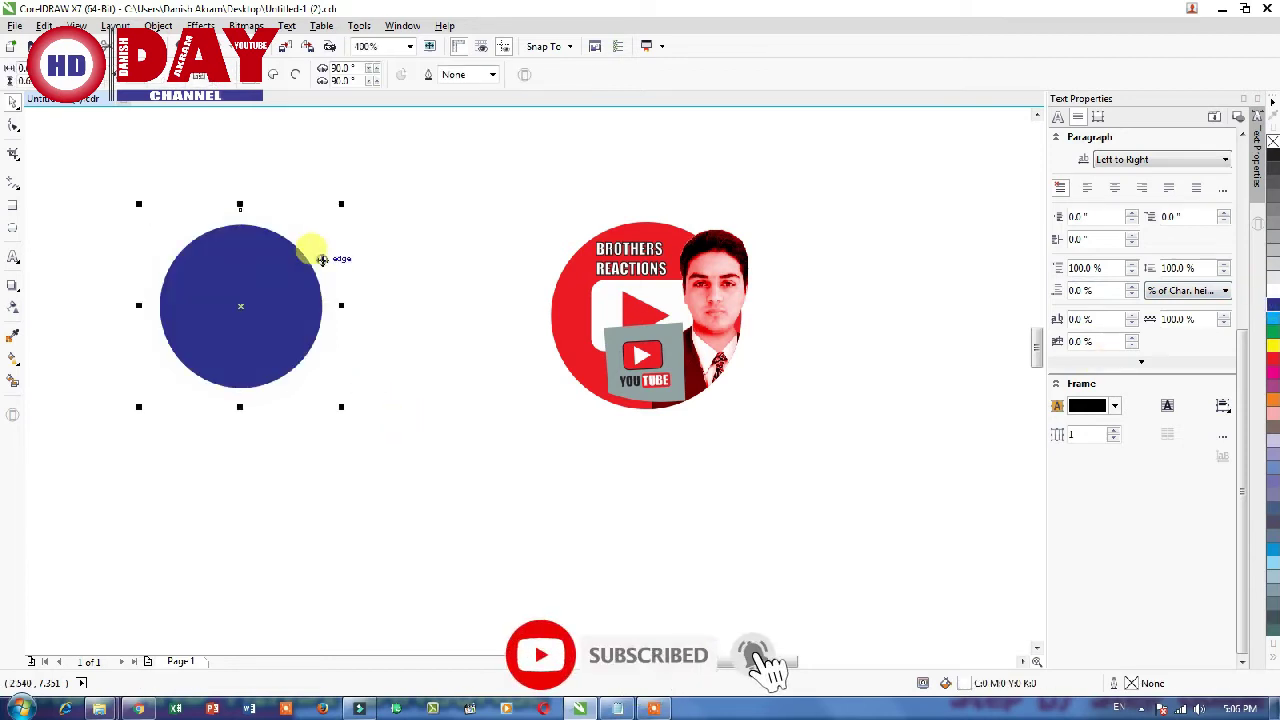
{"action": "key", "text": "F12"}
{"action": "left_click", "coordinate": [534, 250]}
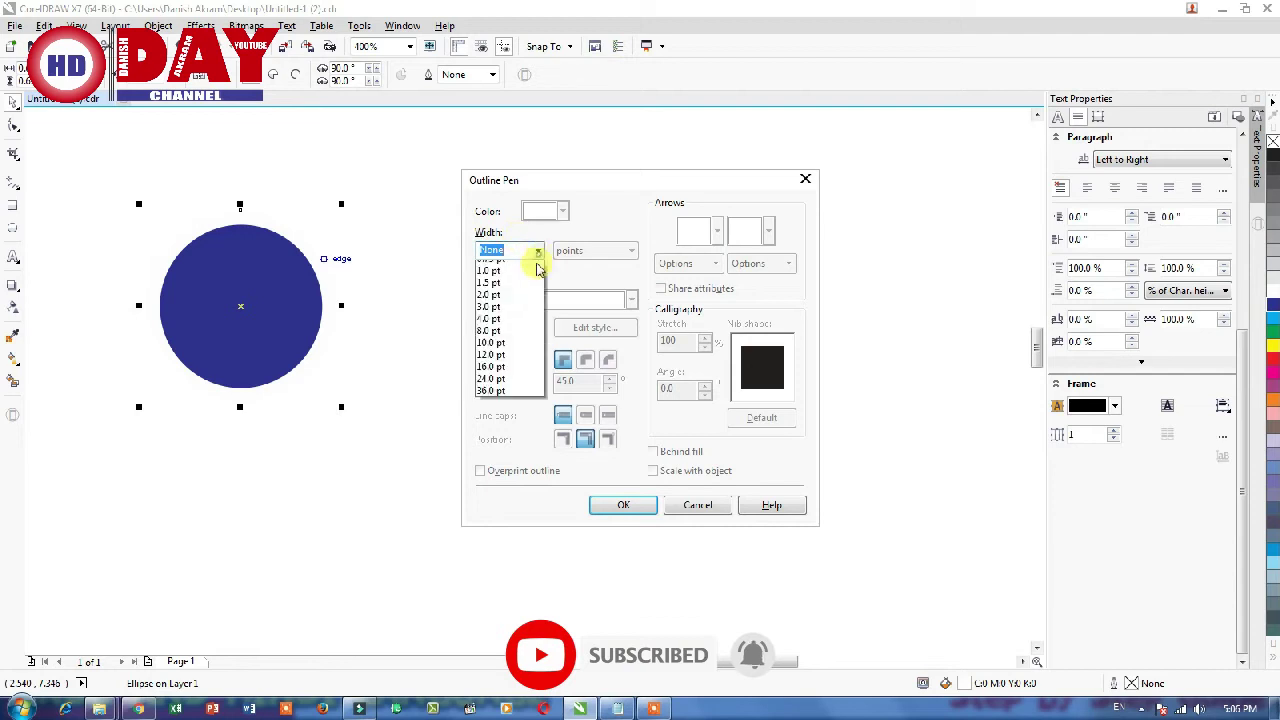
{"action": "left_click", "coordinate": [512, 320]}
{"action": "left_click", "coordinate": [623, 505]}
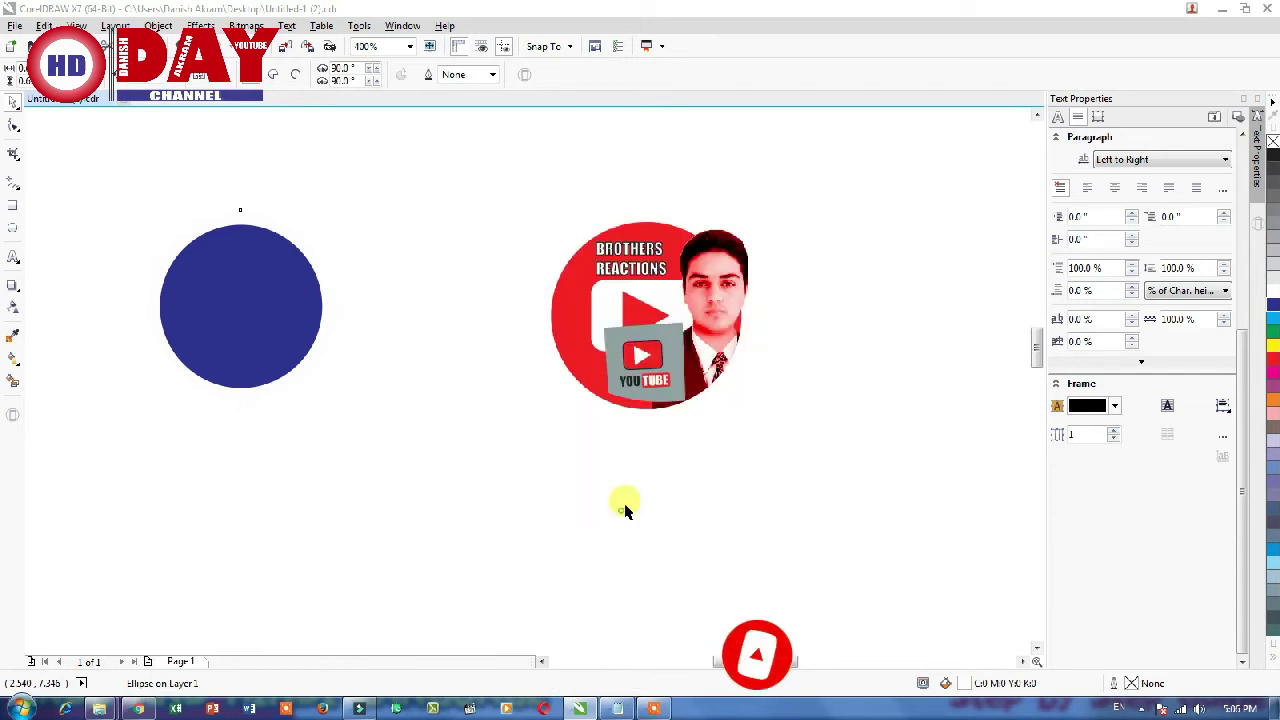
{"action": "left_click", "coordinate": [471, 463]}
Move the BROTHERS REACTIONS text onto the blue circle and centre it.
{"action": "mouse_move", "coordinate": [640, 258]}
{"action": "left_mouse_down"}
{"action": "mouse_move", "coordinate": [243, 285]}
{"action": "mouse_move", "coordinate": [329, 334]}
{"action": "left_mouse_up"}
{"action": "left_click_drag", "start_coordinate": [268, 298], "coordinate": [300, 332]}
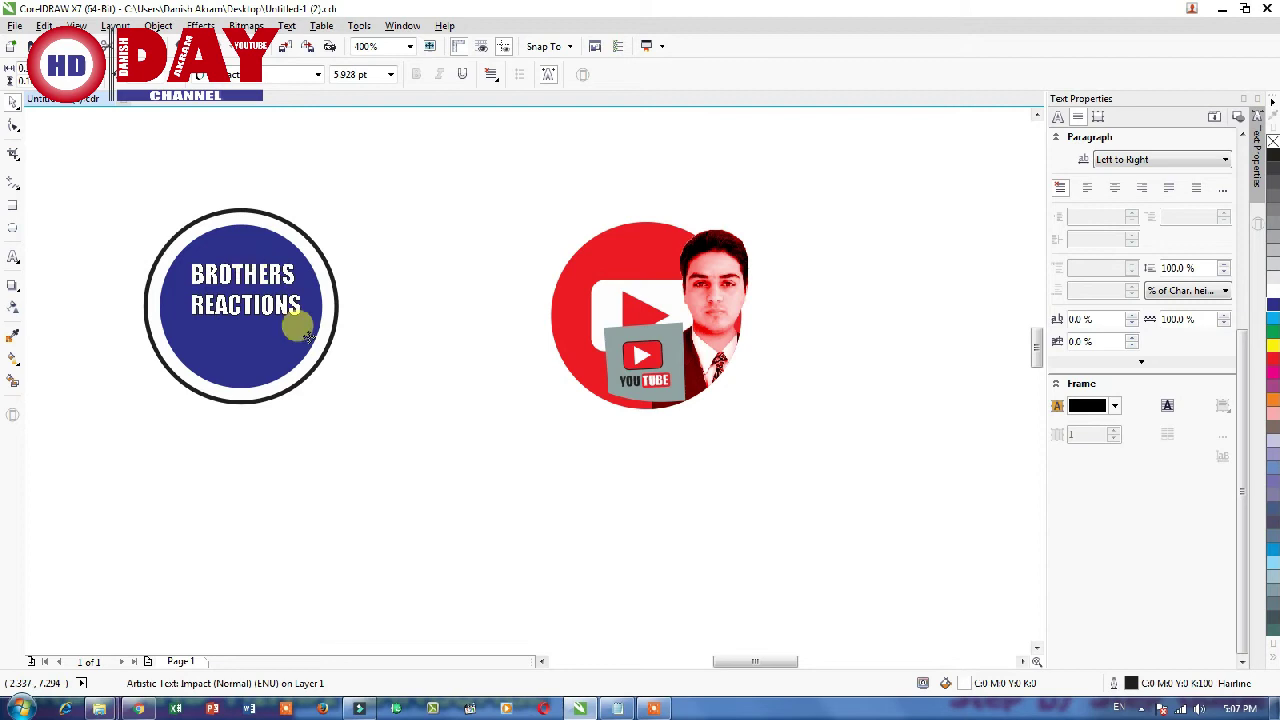
{"action": "left_click", "coordinate": [215, 345]}
{"action": "left_click", "coordinate": [628, 289]}
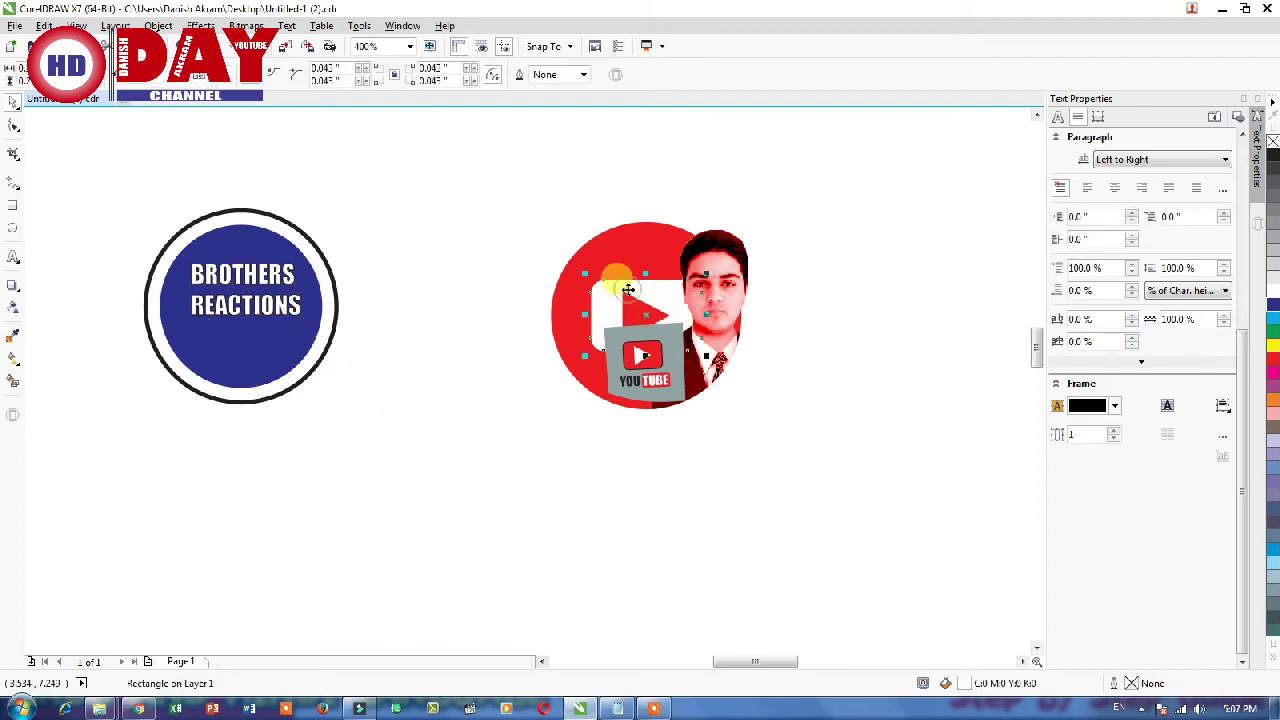
Trial the play icon in the blue circle, return it to the gray badge, and select the Brothers Reactions badge.
{"action": "mouse_move", "coordinate": [637, 296]}
{"action": "left_mouse_down"}
{"action": "mouse_move", "coordinate": [675, 318]}
{"action": "mouse_move", "coordinate": [541, 358]}
{"action": "mouse_move", "coordinate": [704, 378]}
{"action": "left_mouse_up"}
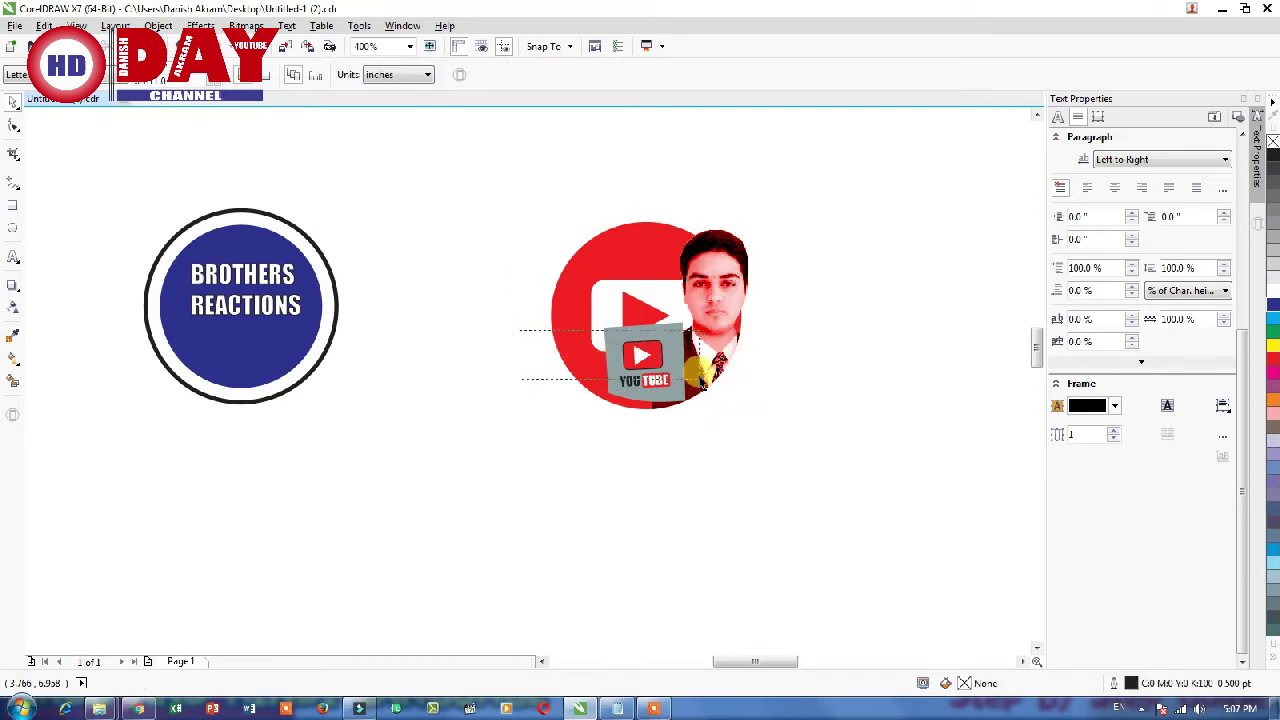
{"action": "mouse_move", "coordinate": [636, 352]}
{"action": "left_mouse_down"}
{"action": "mouse_move", "coordinate": [245, 342]}
{"action": "mouse_move", "coordinate": [257, 337]}
{"action": "left_mouse_up"}
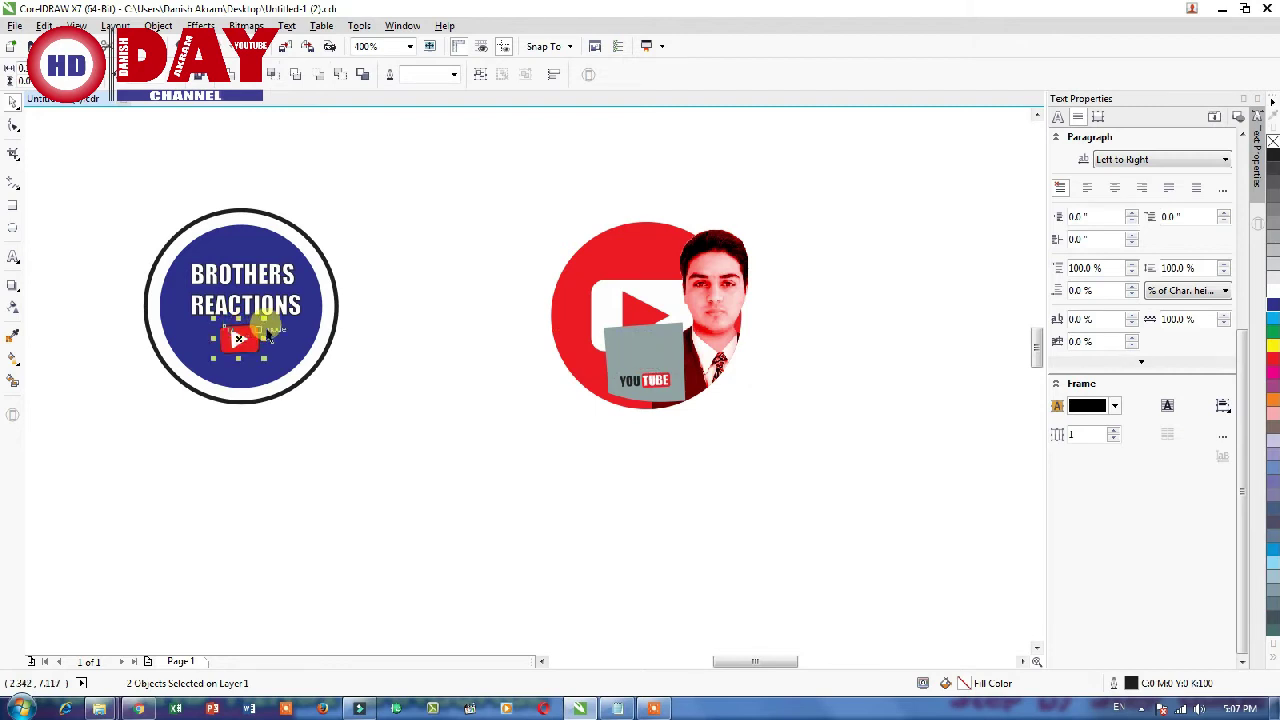
{"action": "left_click_drag", "start_coordinate": [268, 318], "coordinate": [263, 330]}
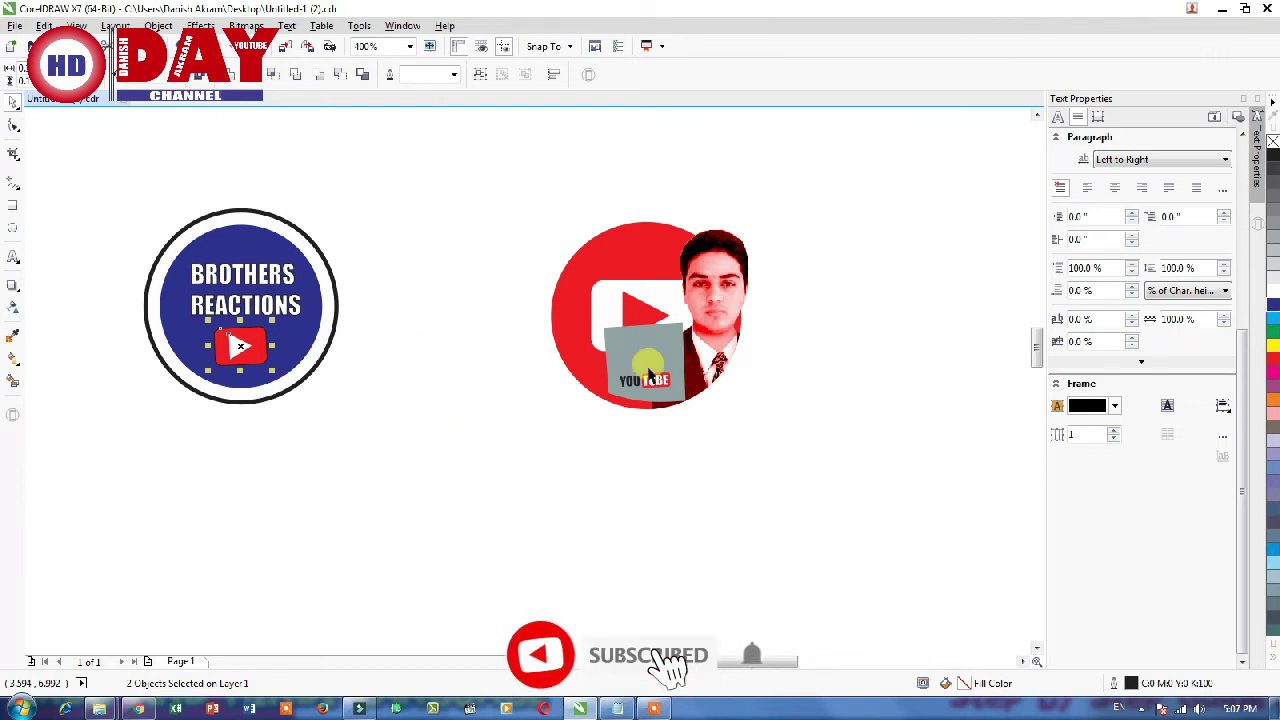
{"action": "left_click_drag", "start_coordinate": [650, 373], "coordinate": [666, 329]}
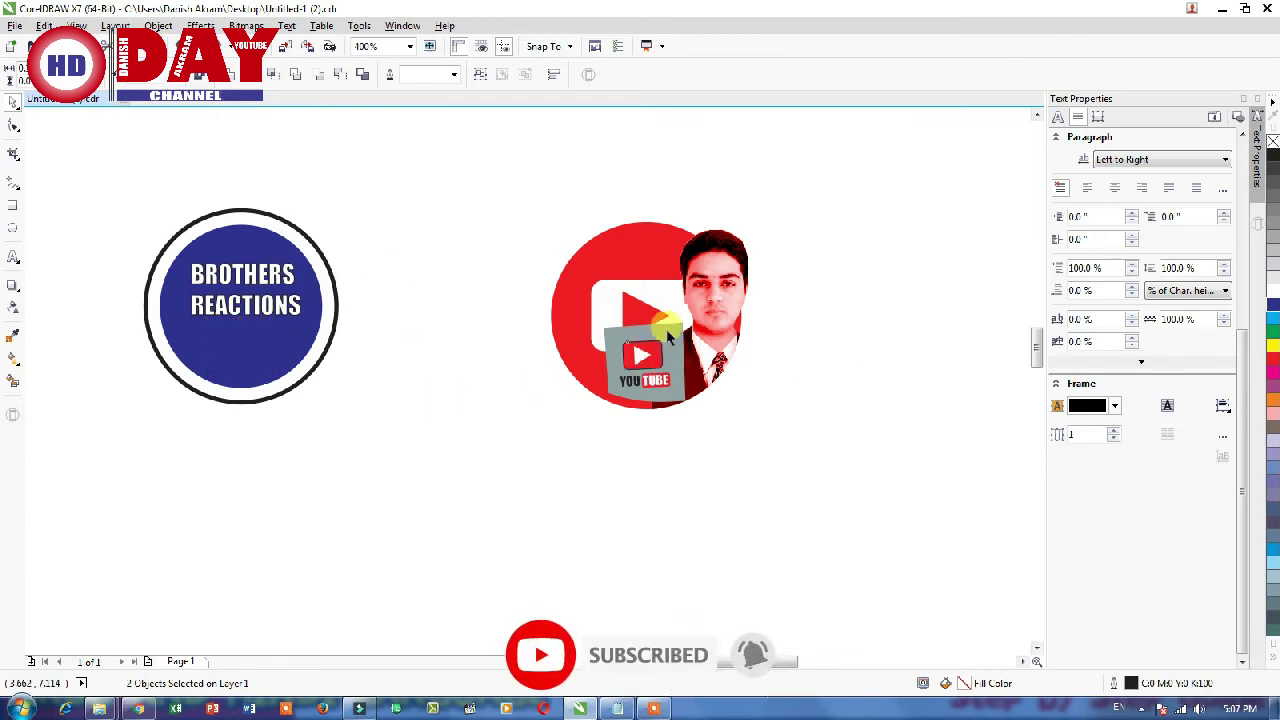
{"action": "left_click", "coordinate": [757, 450]}
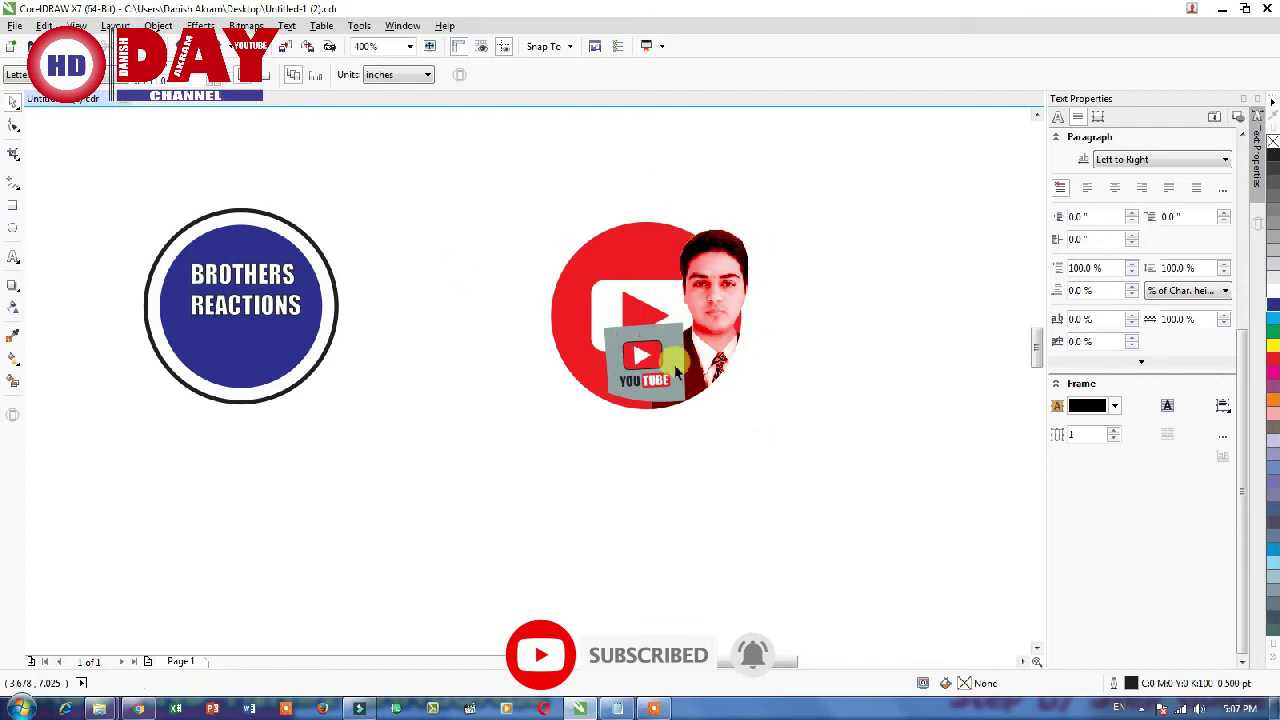
{"action": "left_click", "coordinate": [308, 285]}
{"action": "left_click_drag", "start_coordinate": [440, 160], "coordinate": [71, 429]}
Delete the Brothers Reactions badge, then draw a new circle left of the logo and fill it red.
{"action": "key", "text": "Delete"}
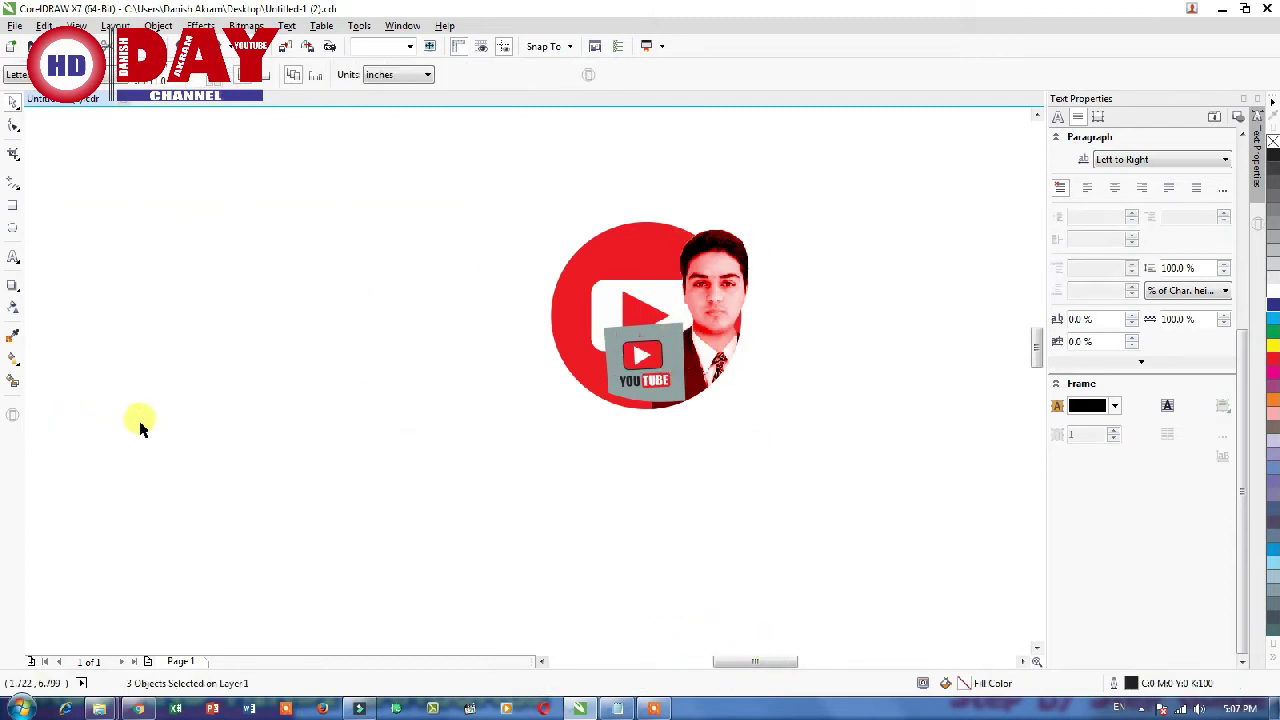
{"action": "left_click", "coordinate": [14, 230]}
{"action": "left_click_drag", "start_coordinate": [141, 200], "coordinate": [315, 375]}
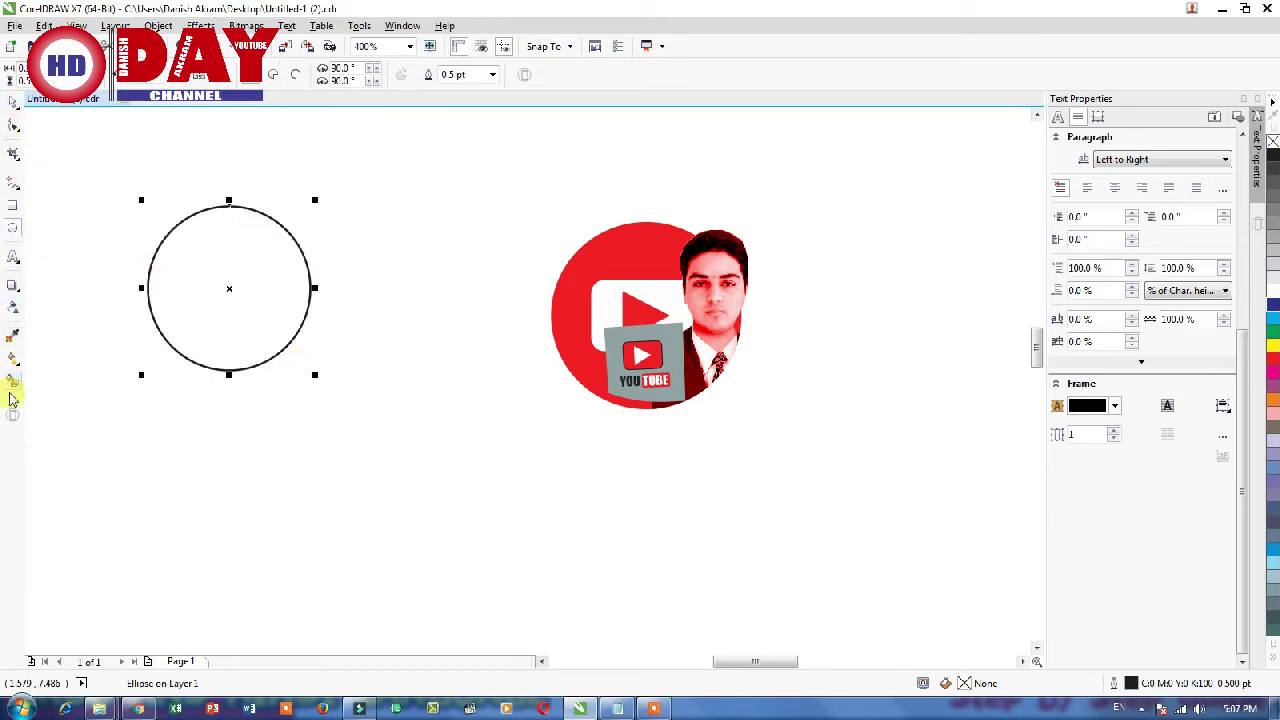
{"action": "left_click", "coordinate": [16, 303]}
{"action": "left_click", "coordinate": [63, 192]}
{"action": "left_click", "coordinate": [12, 103]}
{"action": "left_click", "coordinate": [305, 332]}
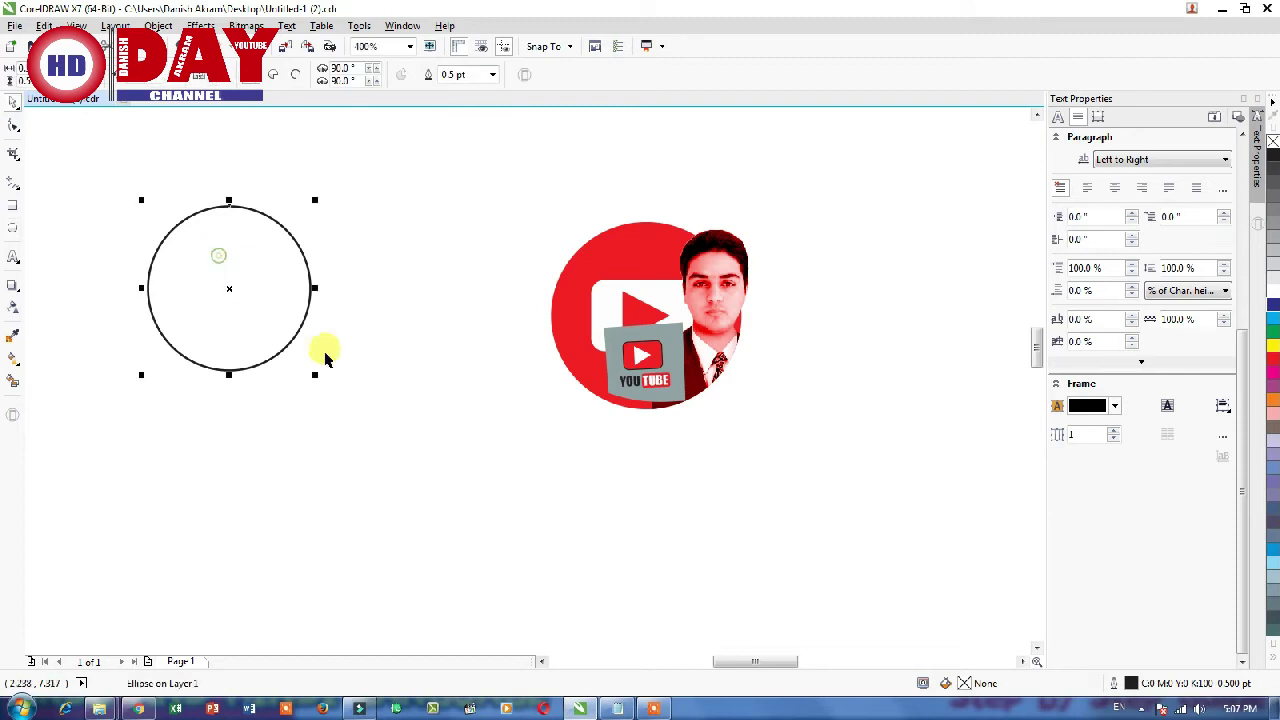
{"action": "left_click", "coordinate": [306, 376]}
{"action": "left_click", "coordinate": [251, 309]}
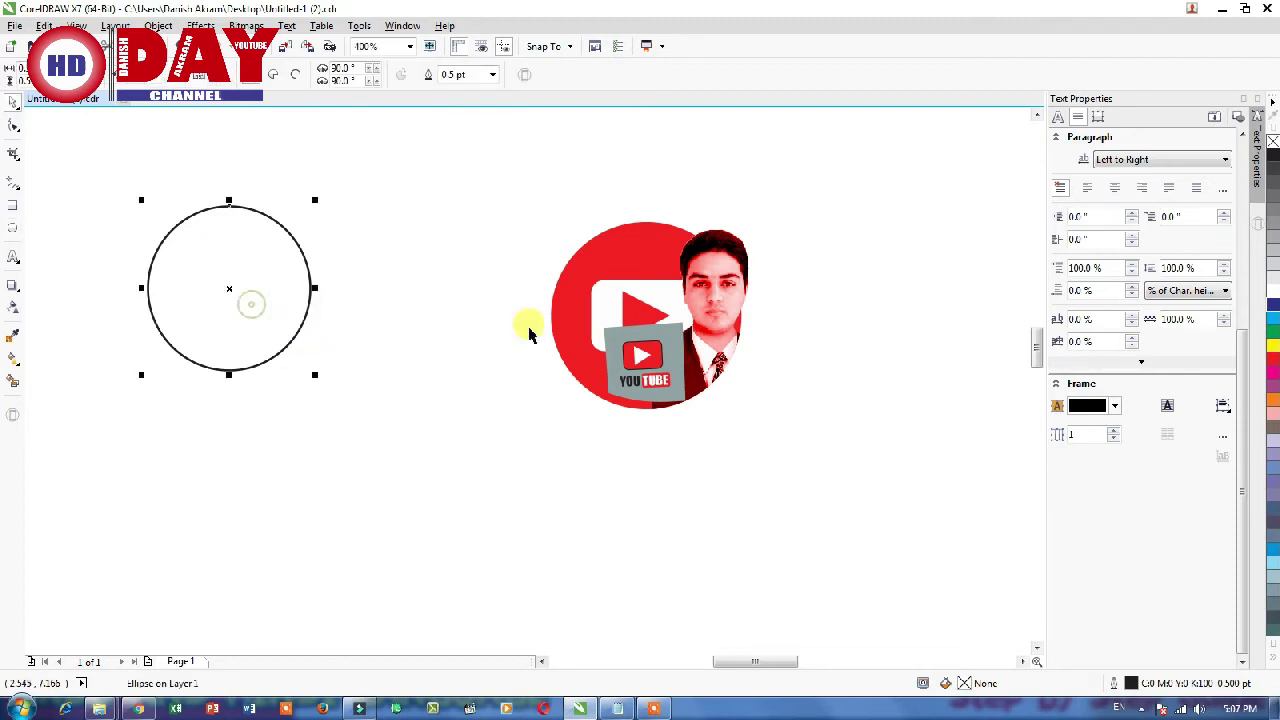
{"action": "left_click", "coordinate": [1271, 362]}
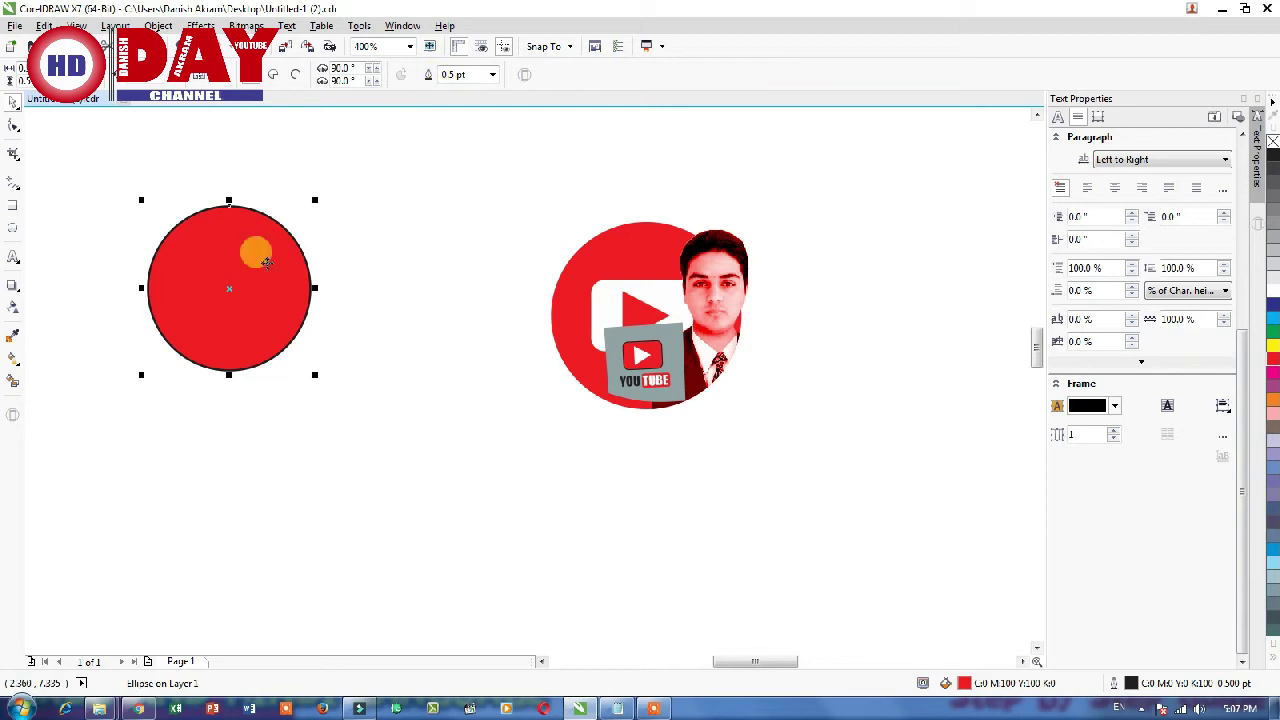
Remove the red circle's outline, enlarge it and move it nearer the YouTube logo.
{"action": "left_click", "coordinate": [496, 78]}
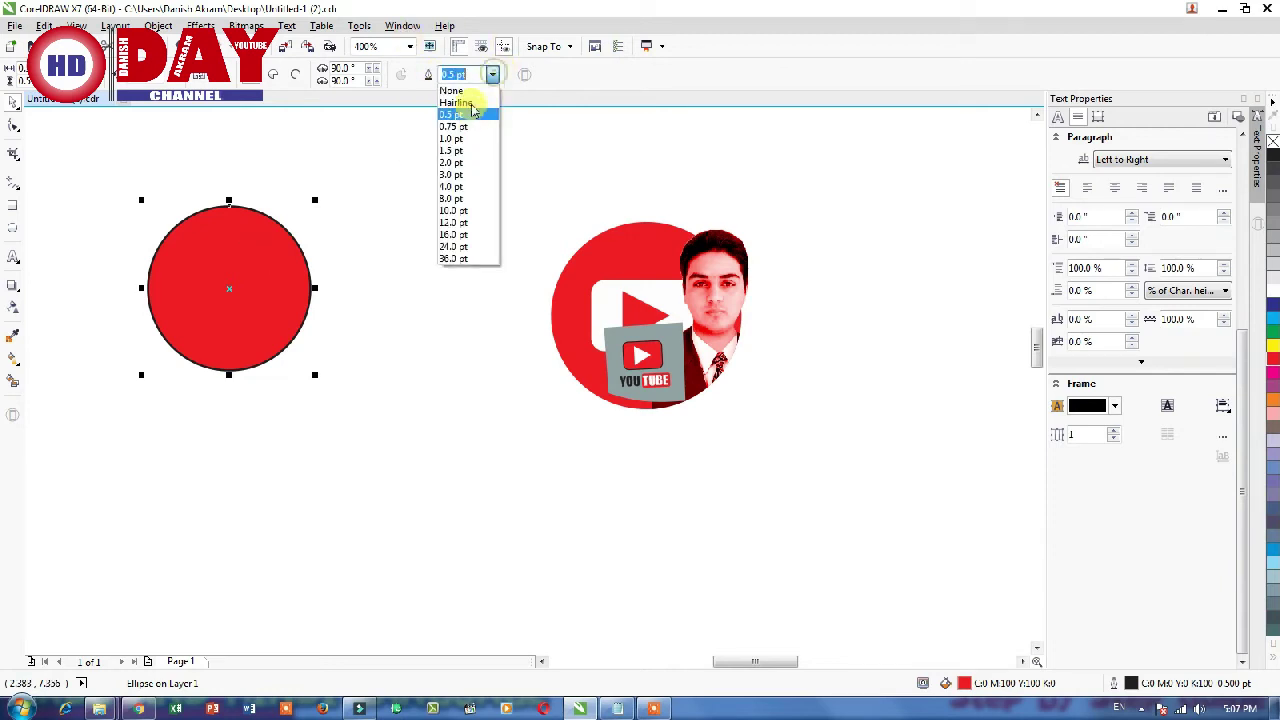
{"action": "left_click", "coordinate": [452, 91]}
{"action": "left_click", "coordinate": [330, 241]}
{"action": "left_click", "coordinate": [215, 289]}
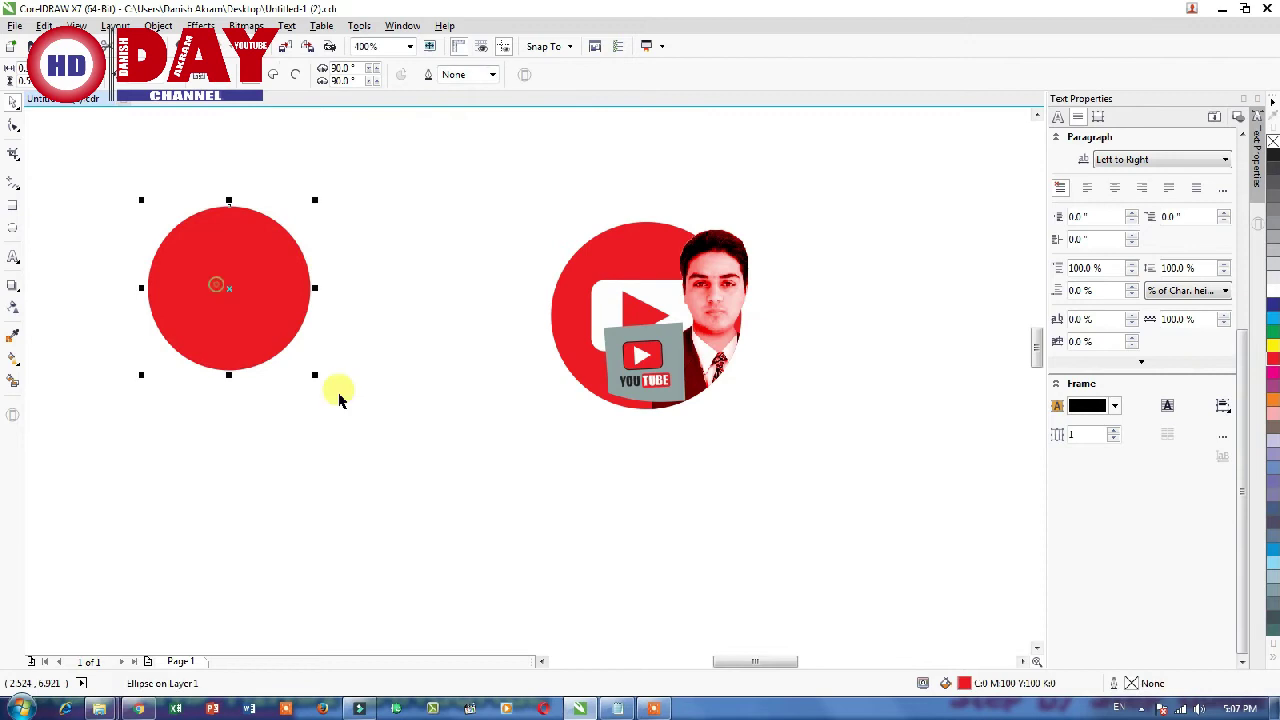
{"action": "left_click_drag", "start_coordinate": [314, 373], "coordinate": [368, 422]}
{"action": "left_click_drag", "start_coordinate": [260, 299], "coordinate": [346, 286]}
{"action": "left_click", "coordinate": [428, 450]}
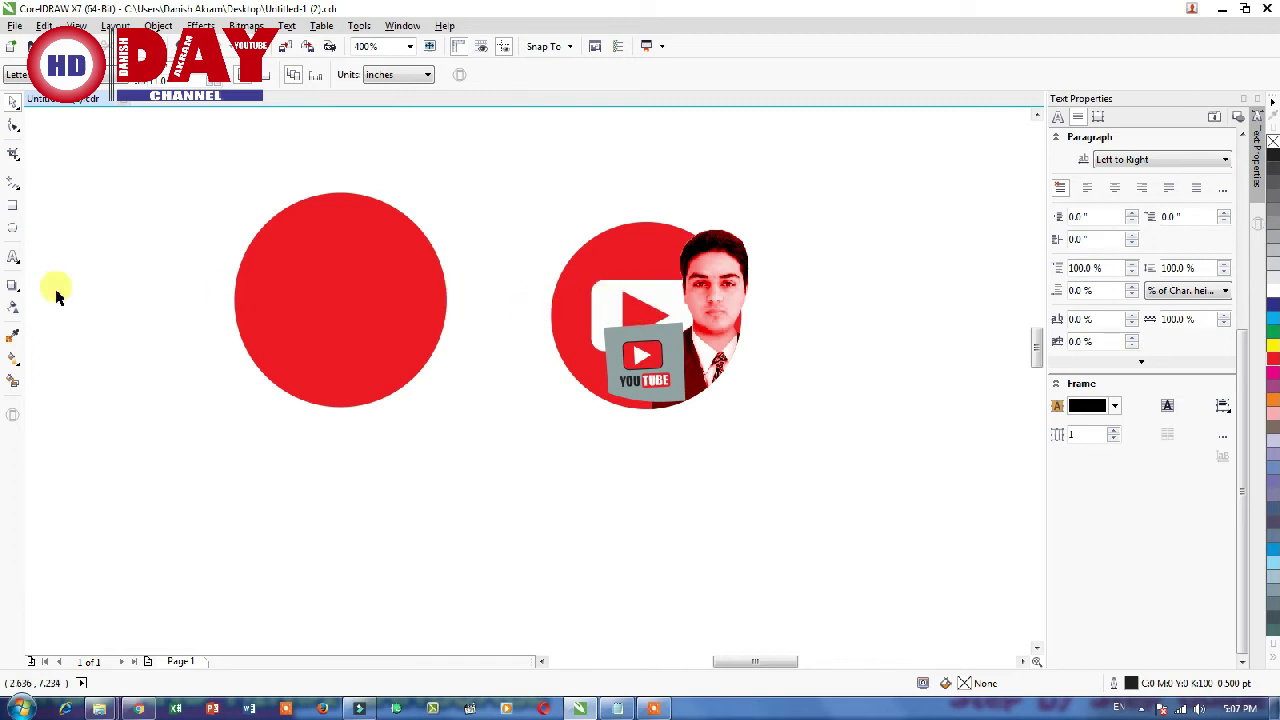
Draw a rectangle, round its corners, then shrink and centre it inside the red circle.
{"action": "left_click", "coordinate": [13, 257]}
{"action": "left_click", "coordinate": [9, 205]}
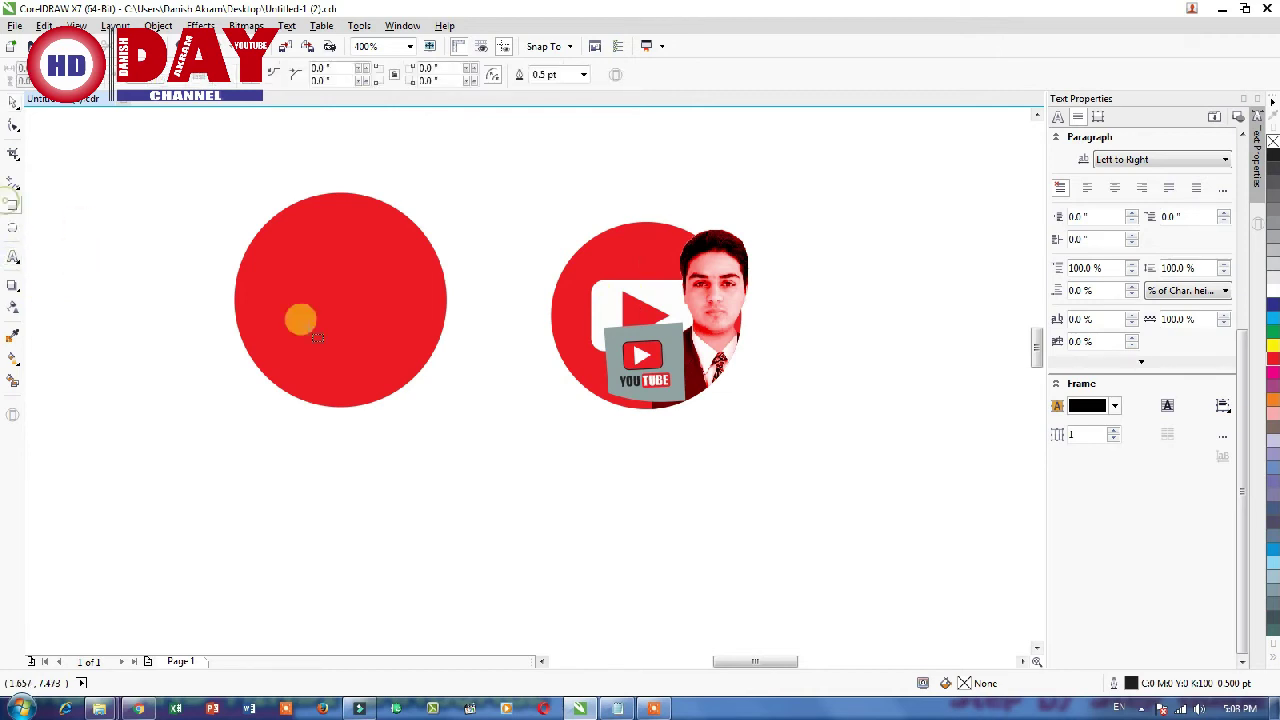
{"action": "left_click_drag", "start_coordinate": [172, 382], "coordinate": [258, 448]}
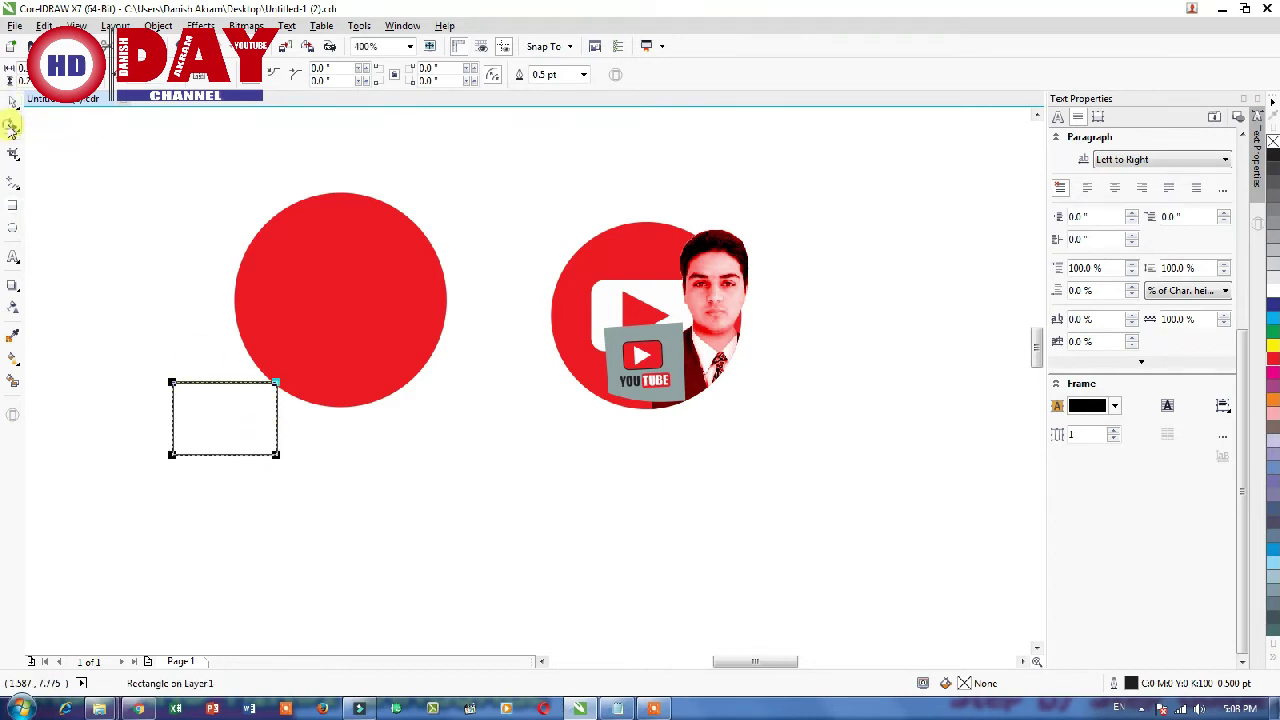
{"action": "left_click_drag", "start_coordinate": [277, 381], "coordinate": [266, 384]}
{"action": "left_click", "coordinate": [12, 101]}
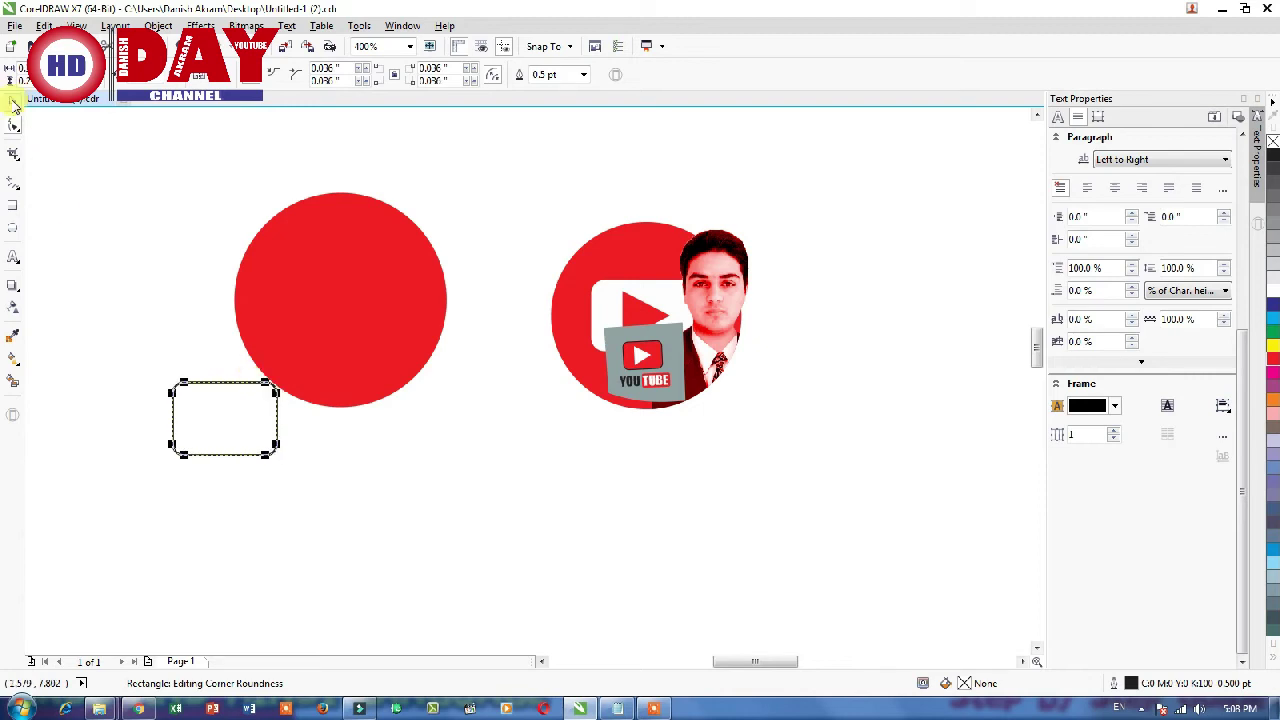
{"action": "mouse_move", "coordinate": [218, 420]}
{"action": "left_mouse_down"}
{"action": "mouse_move", "coordinate": [332, 342]}
{"action": "mouse_move", "coordinate": [336, 303]}
{"action": "left_mouse_up"}
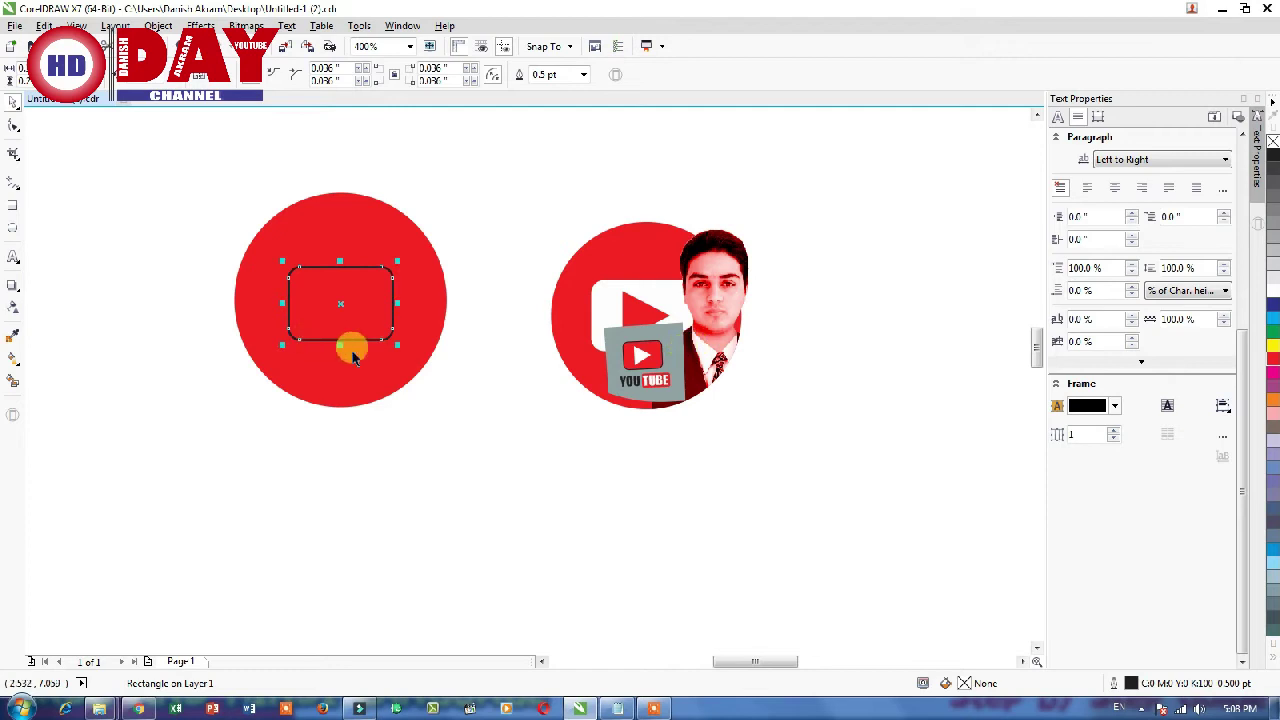
{"action": "left_click_drag", "start_coordinate": [397, 343], "coordinate": [385, 330]}
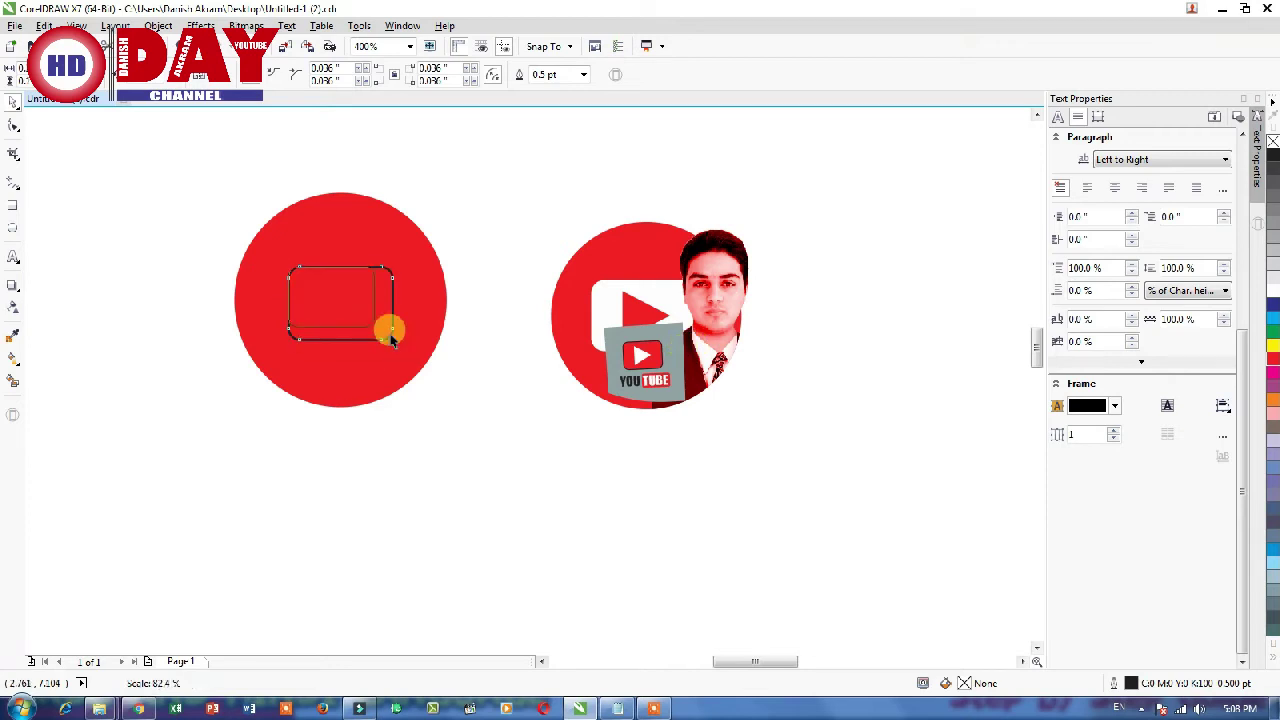
{"action": "mouse_move", "coordinate": [337, 295]}
{"action": "left_mouse_down"}
{"action": "mouse_move", "coordinate": [360, 320]}
{"action": "mouse_move", "coordinate": [389, 294]}
{"action": "left_mouse_up"}
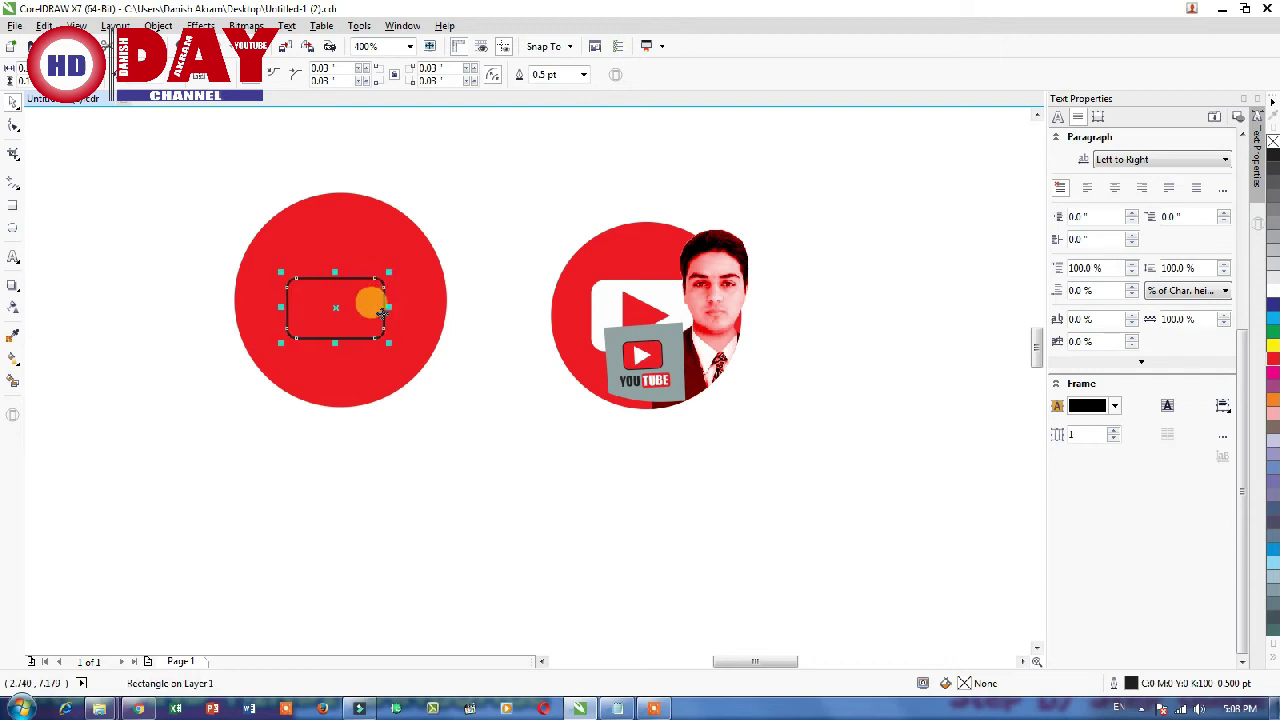
Draw a second plain rectangle to the left of the red circle.
{"action": "left_click", "coordinate": [489, 437]}
{"action": "left_click", "coordinate": [12, 205]}
{"action": "left_click_drag", "start_coordinate": [123, 320], "coordinate": [207, 386]}
Convert the second rectangle to curves and move its top-right node to form a right-pointing triangle.
{"action": "left_click", "coordinate": [14, 122]}
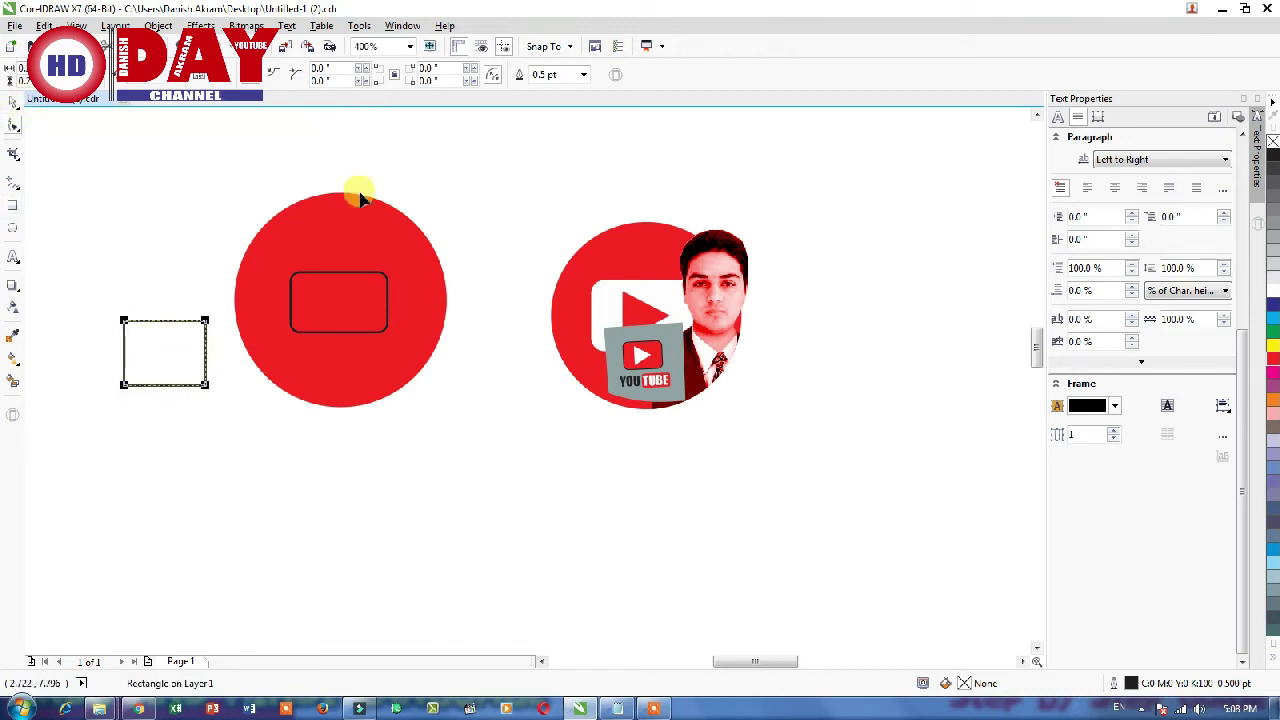
{"action": "right_click", "coordinate": [203, 322]}
{"action": "key", "text": "Escape"}
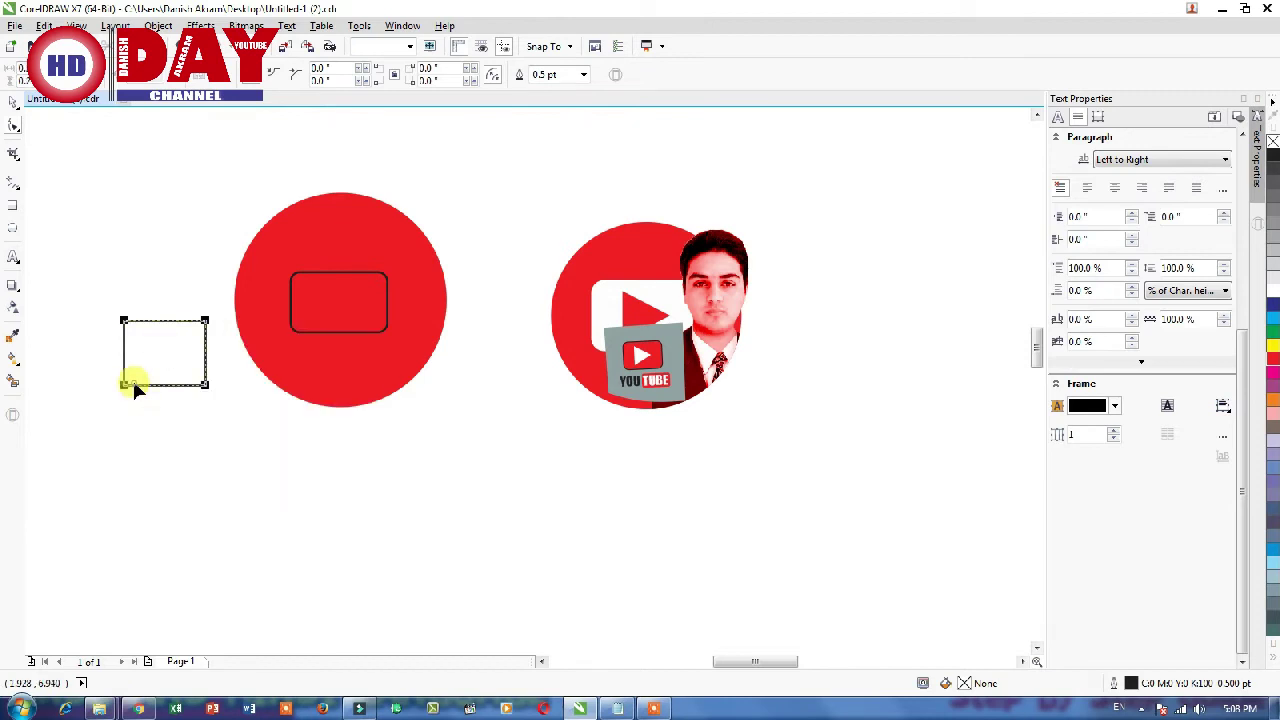
{"action": "right_click", "coordinate": [133, 381]}
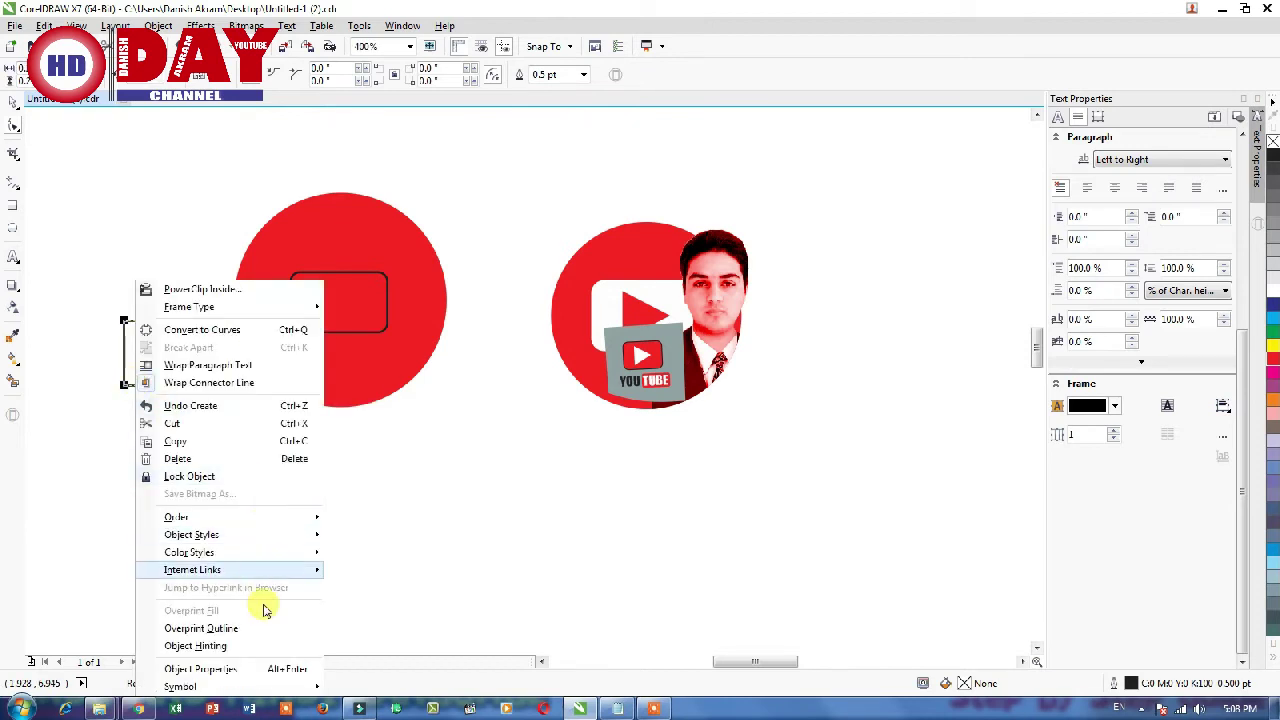
{"action": "left_click", "coordinate": [214, 333]}
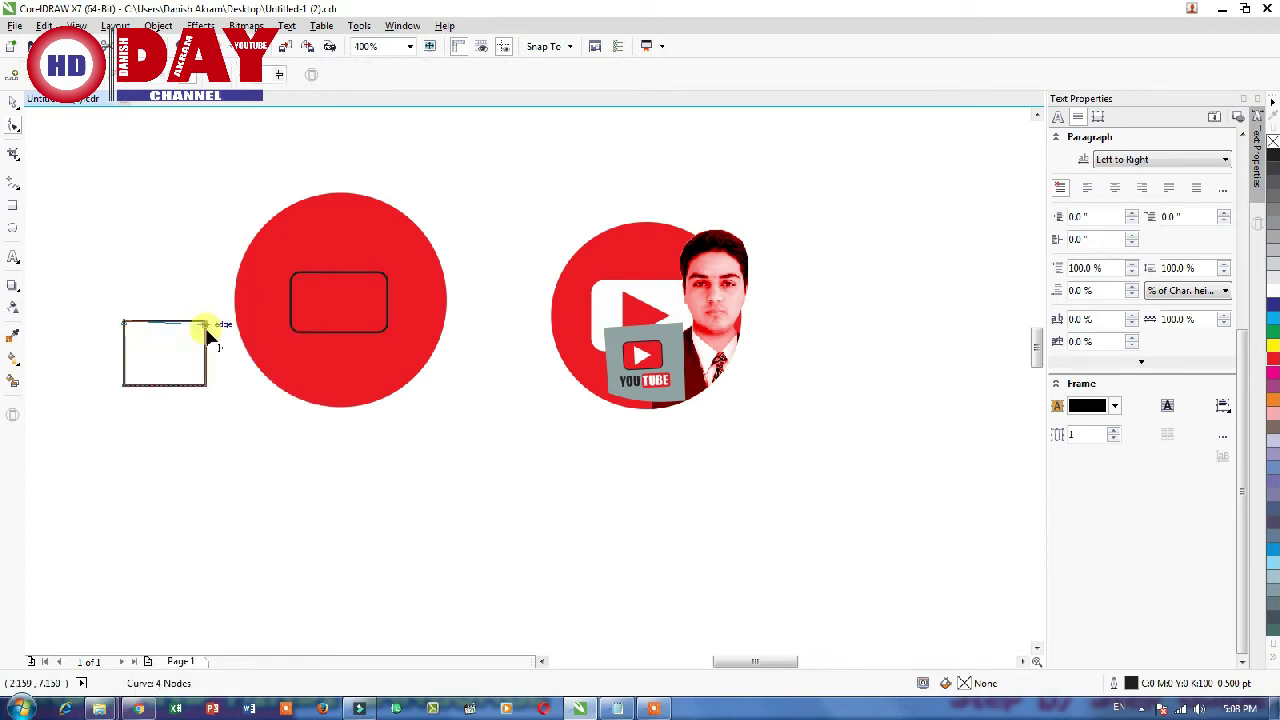
{"action": "left_click_drag", "start_coordinate": [207, 348], "coordinate": [200, 352]}
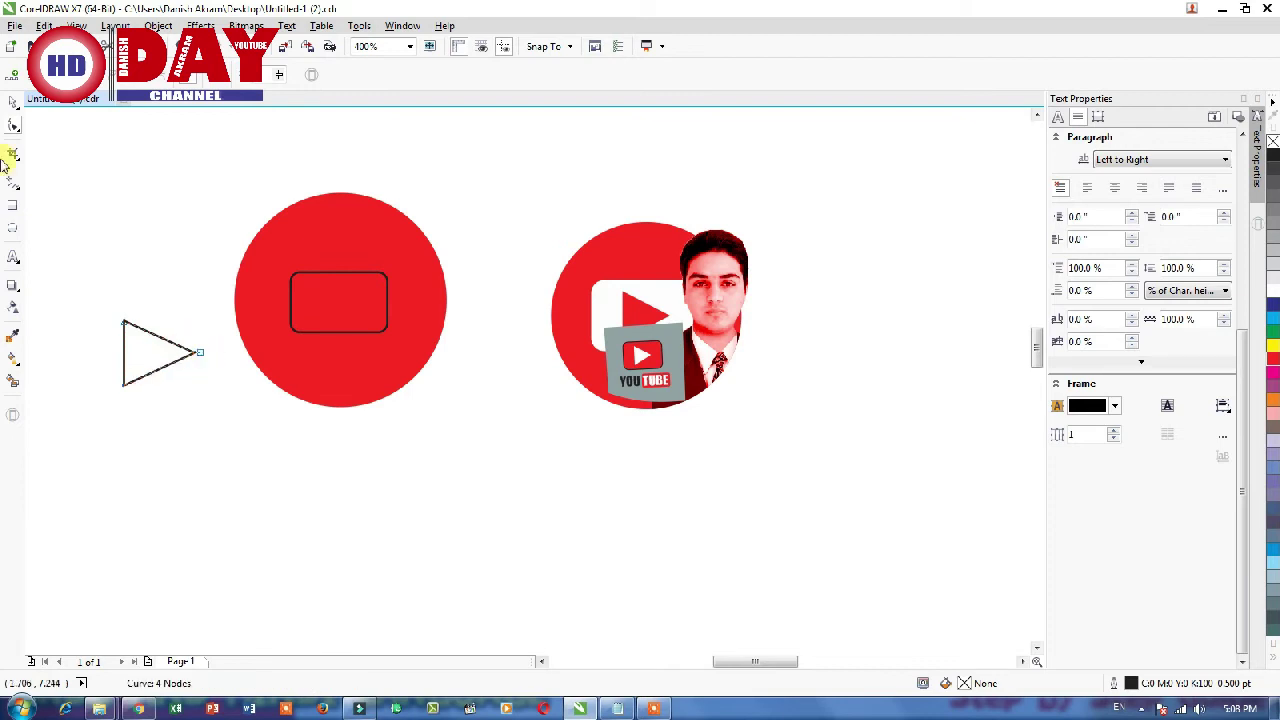
Shrink the triangle and place it inside the rounded rectangle.
{"action": "left_click", "coordinate": [13, 105]}
{"action": "left_click", "coordinate": [146, 210]}
{"action": "left_click", "coordinate": [137, 354]}
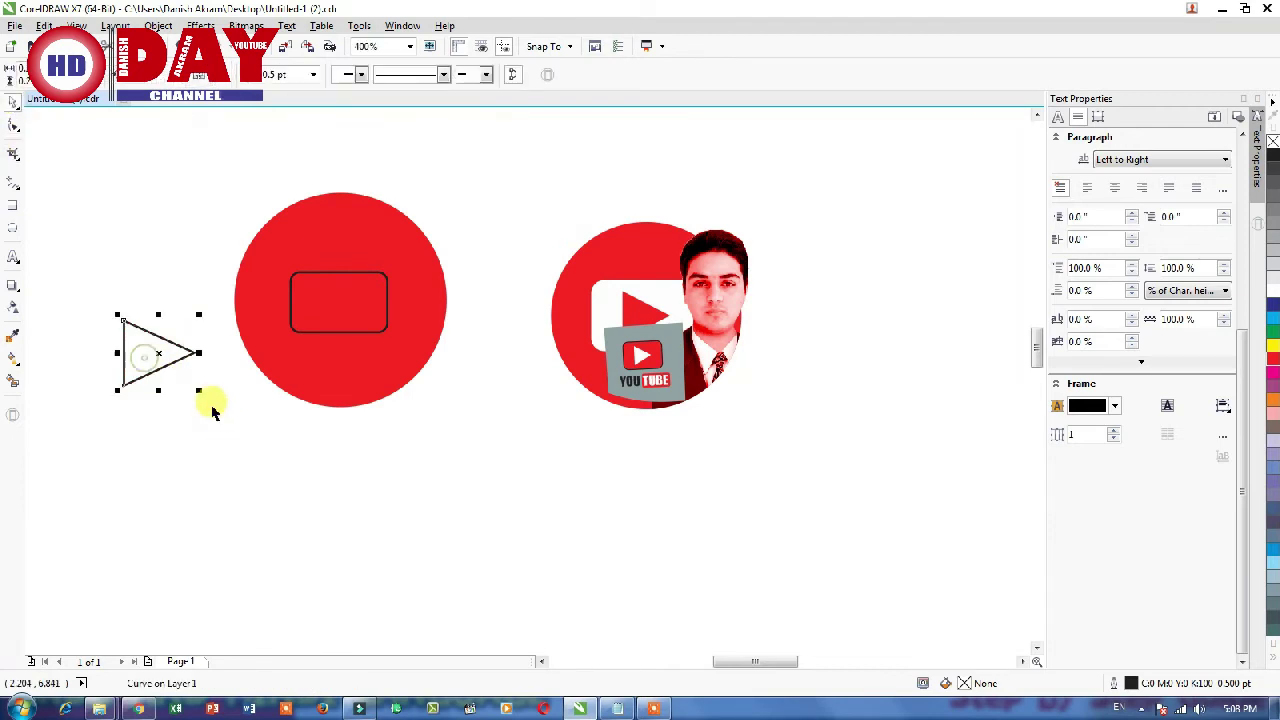
{"action": "mouse_move", "coordinate": [197, 388]}
{"action": "left_mouse_down"}
{"action": "mouse_move", "coordinate": [178, 369]}
{"action": "mouse_move", "coordinate": [337, 302]}
{"action": "left_mouse_up"}
{"action": "left_click", "coordinate": [289, 291]}
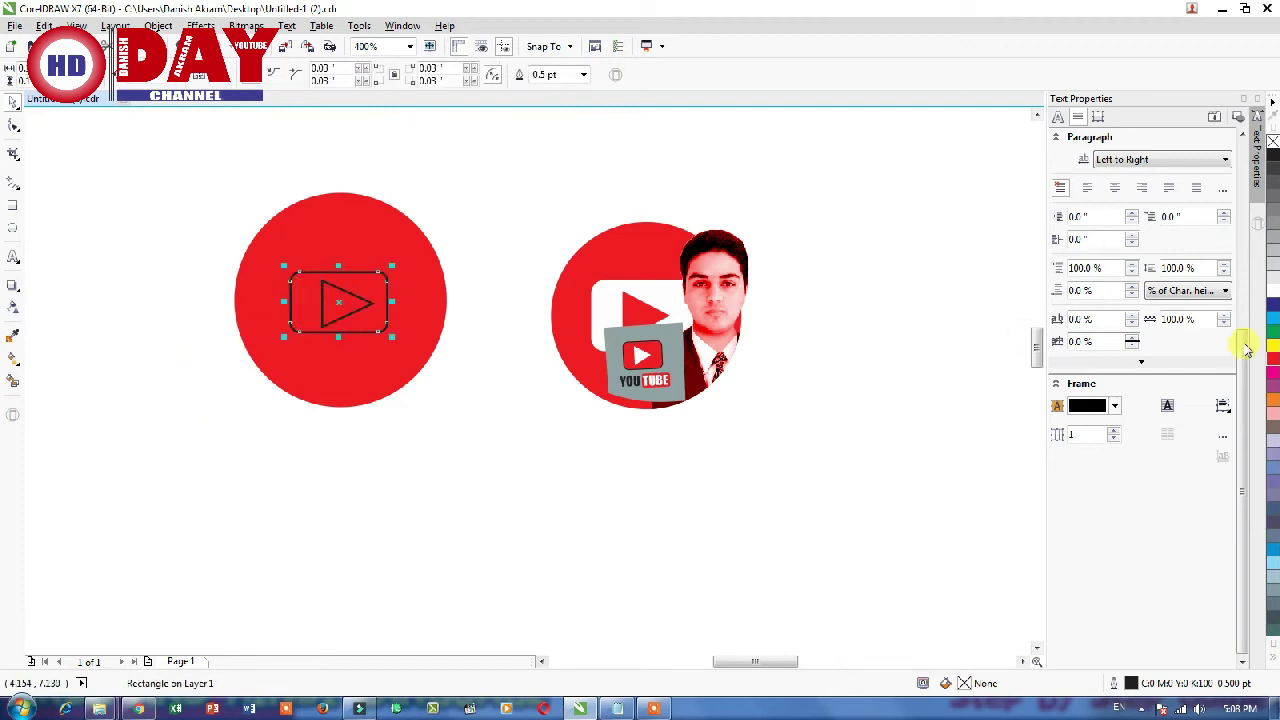
Fill the rounded rectangle white and tilt the play triangle slightly.
{"action": "left_click", "coordinate": [1274, 303]}
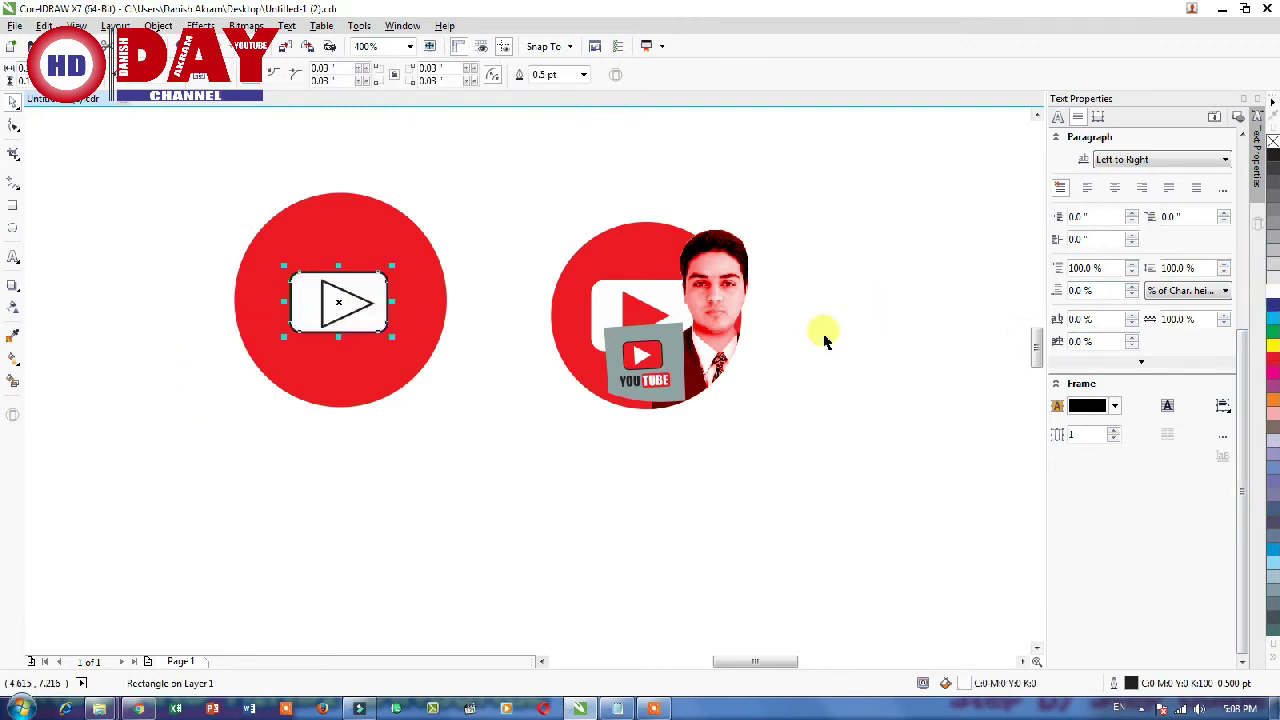
{"action": "left_click", "coordinate": [223, 320]}
{"action": "scroll", "coordinate": [287, 280], "scroll_direction": "up", "scroll_amount": 2}
{"action": "left_click", "coordinate": [377, 318]}
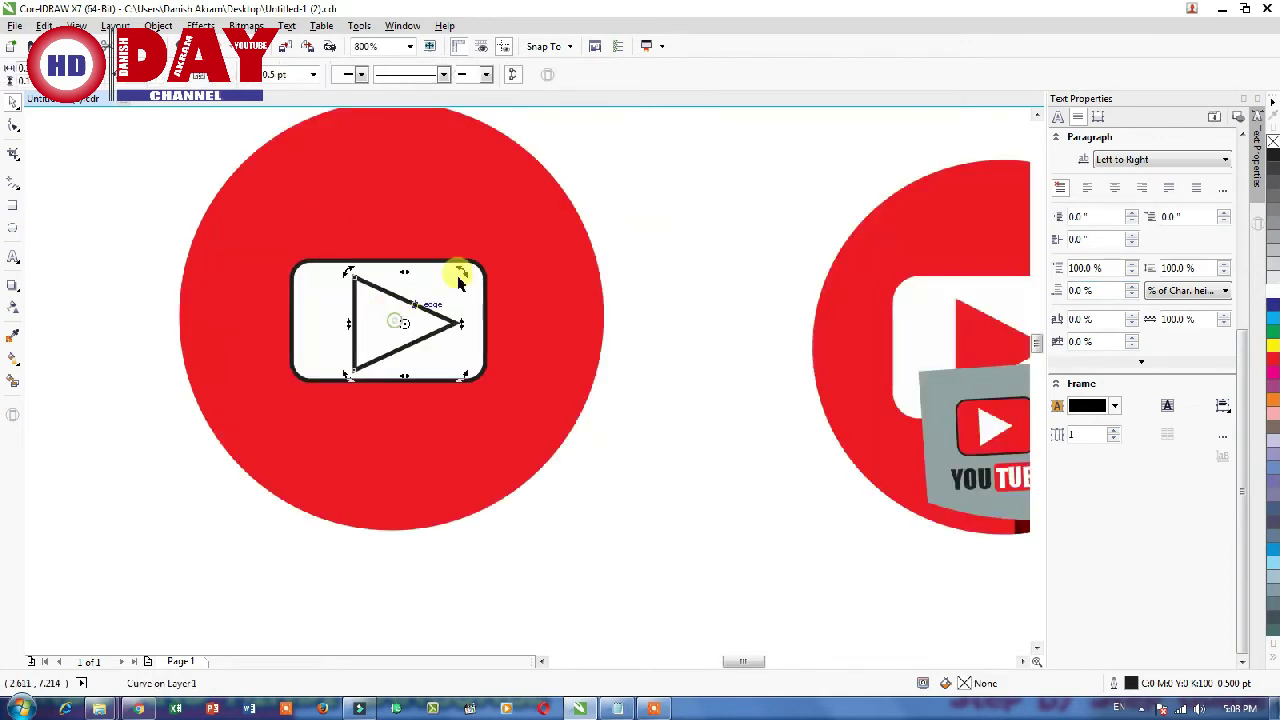
{"action": "left_click_drag", "start_coordinate": [460, 273], "coordinate": [600, 285]}
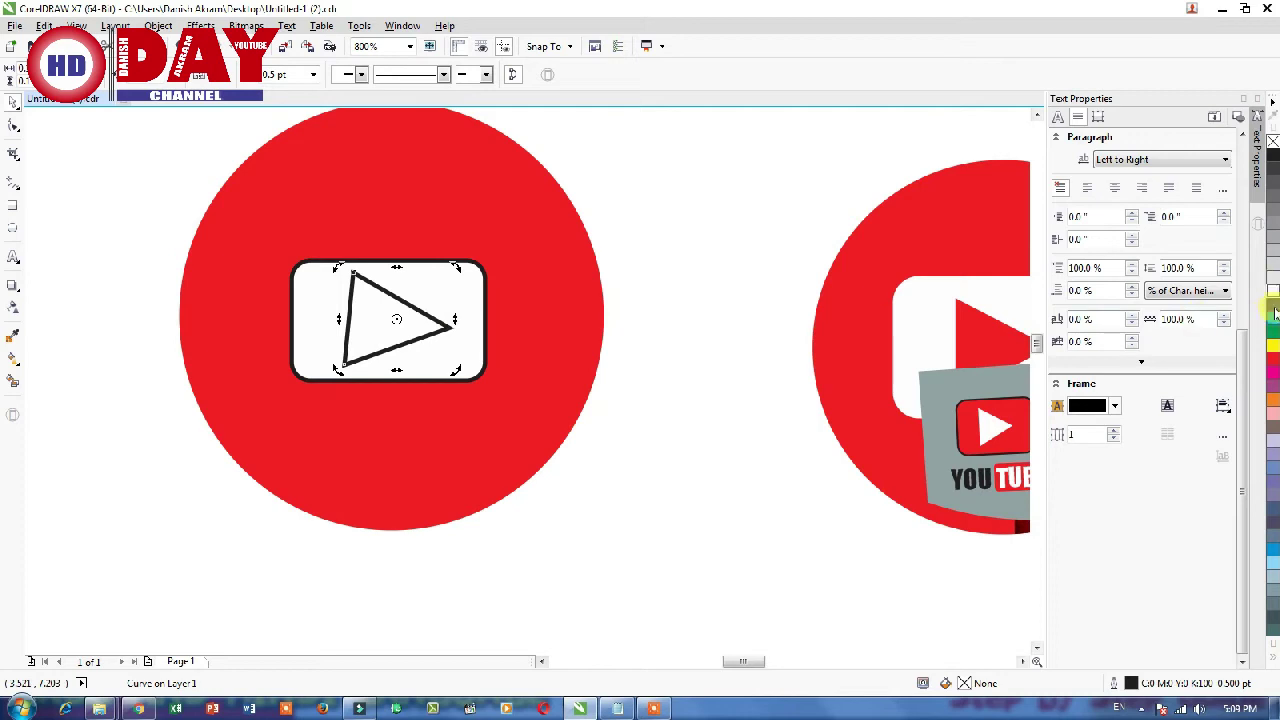
Fill the triangle red and set its Outline Pen width to None.
{"action": "left_click", "coordinate": [1273, 360]}
{"action": "key", "text": "F12"}
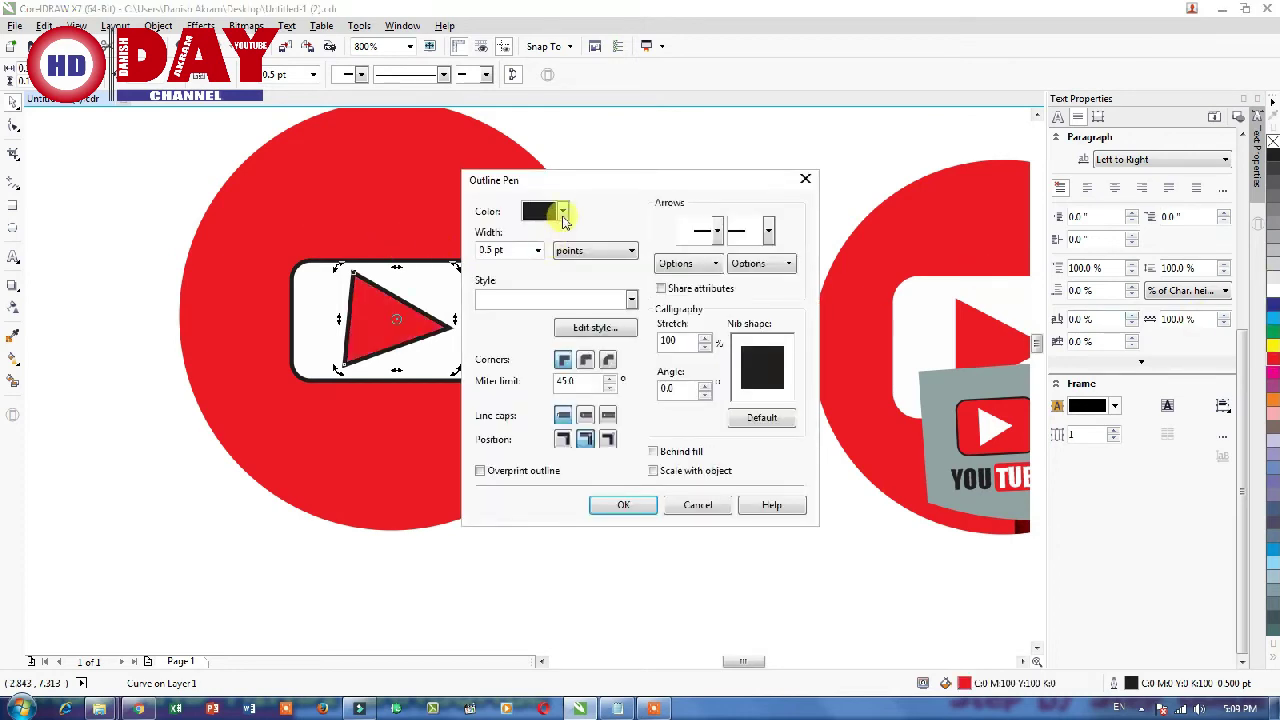
{"action": "left_click", "coordinate": [563, 212]}
{"action": "left_click", "coordinate": [563, 211]}
{"action": "left_click", "coordinate": [538, 250]}
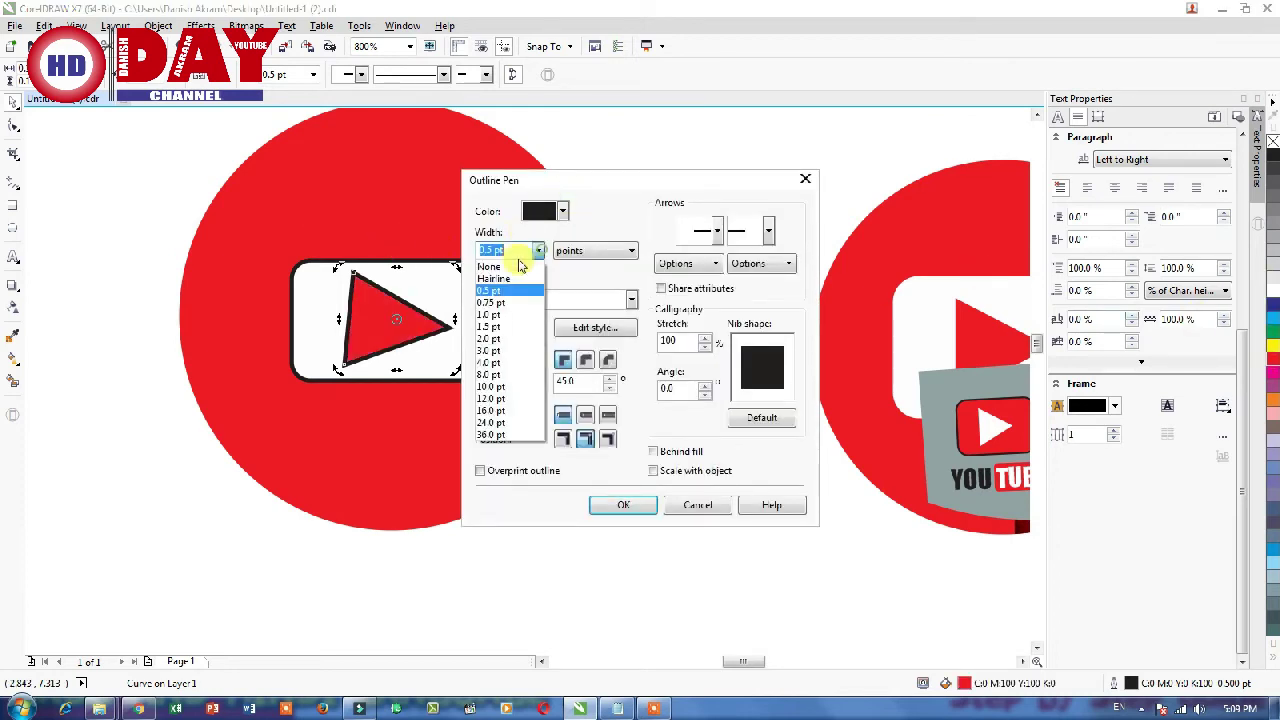
{"action": "left_click", "coordinate": [517, 267]}
{"action": "left_click", "coordinate": [619, 503]}
Rotate the play triangle level so it points straight right.
{"action": "left_click", "coordinate": [363, 286]}
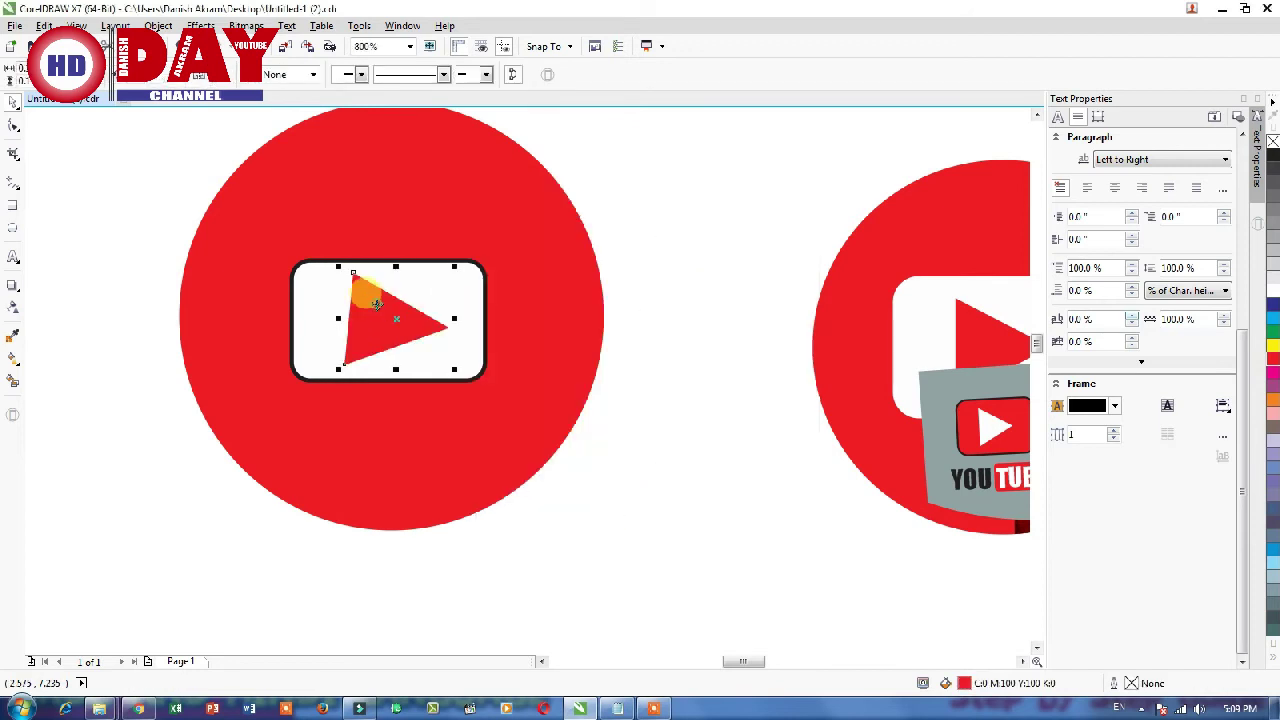
{"action": "left_click", "coordinate": [451, 310]}
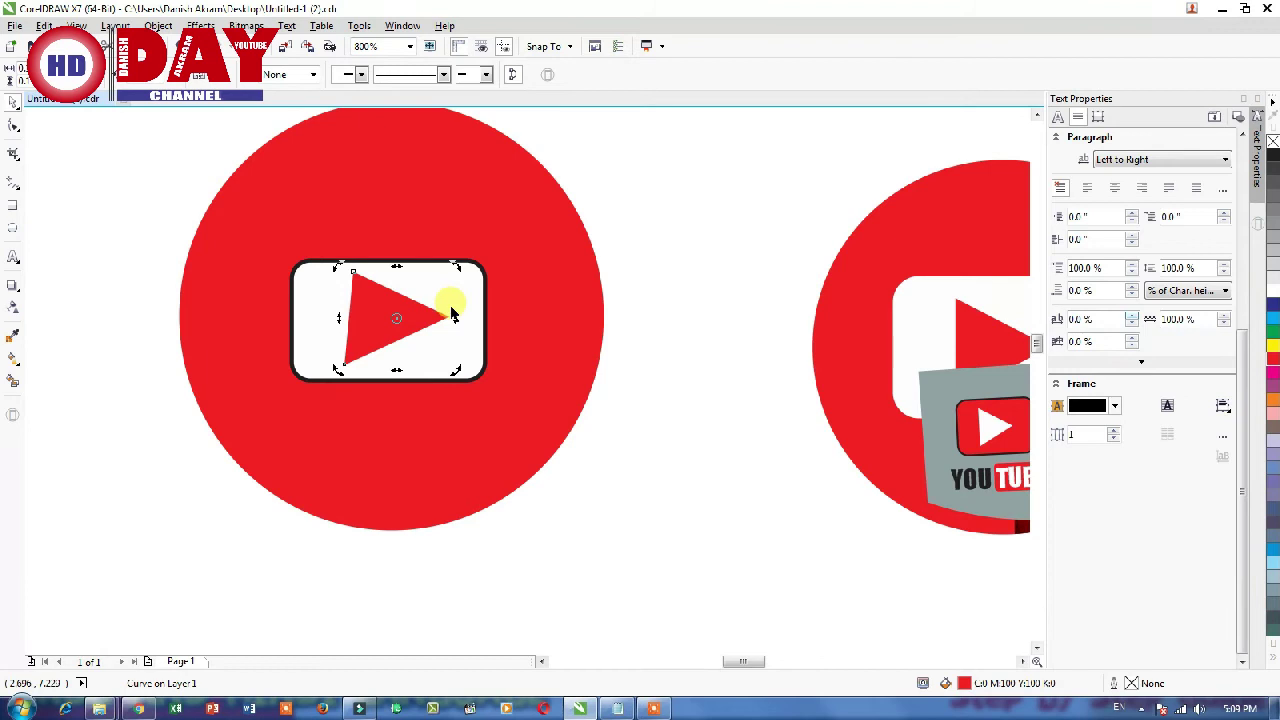
{"action": "left_click_drag", "start_coordinate": [451, 313], "coordinate": [451, 323]}
{"action": "left_click_drag", "start_coordinate": [452, 369], "coordinate": [457, 360]}
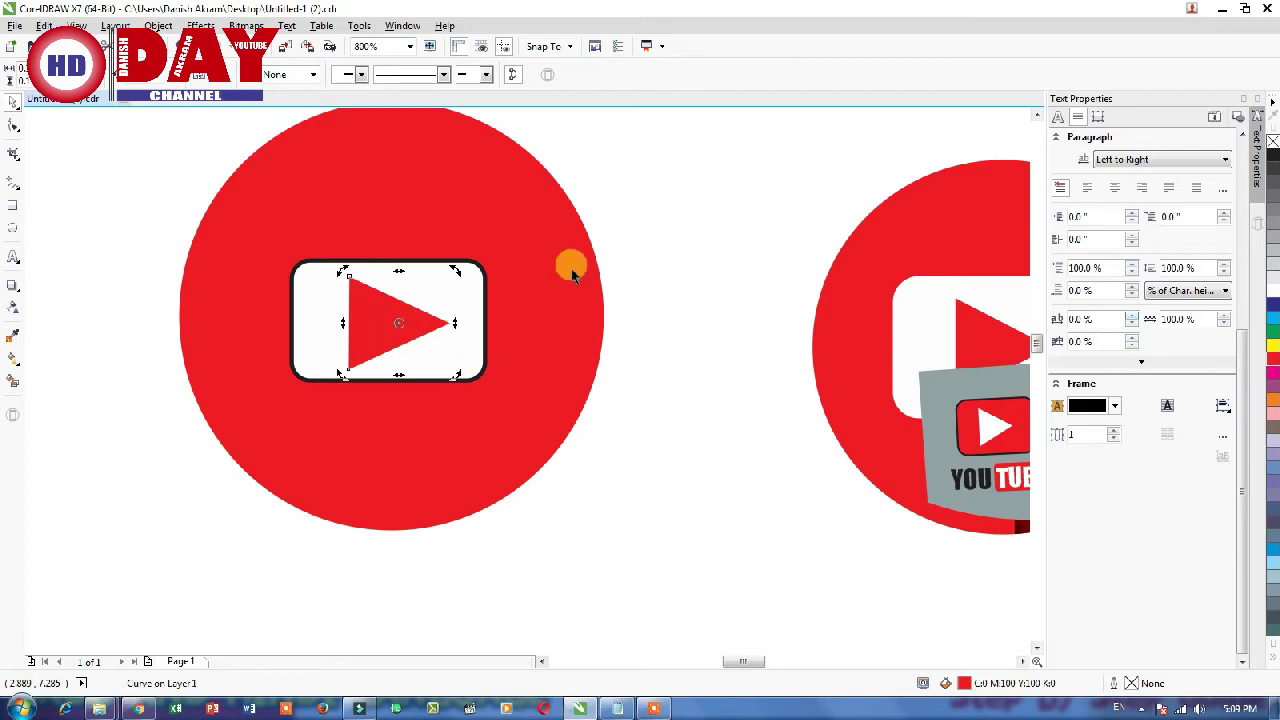
{"action": "left_click", "coordinate": [638, 216]}
{"action": "scroll", "coordinate": [638, 216], "scroll_direction": "down", "scroll_amount": 2}
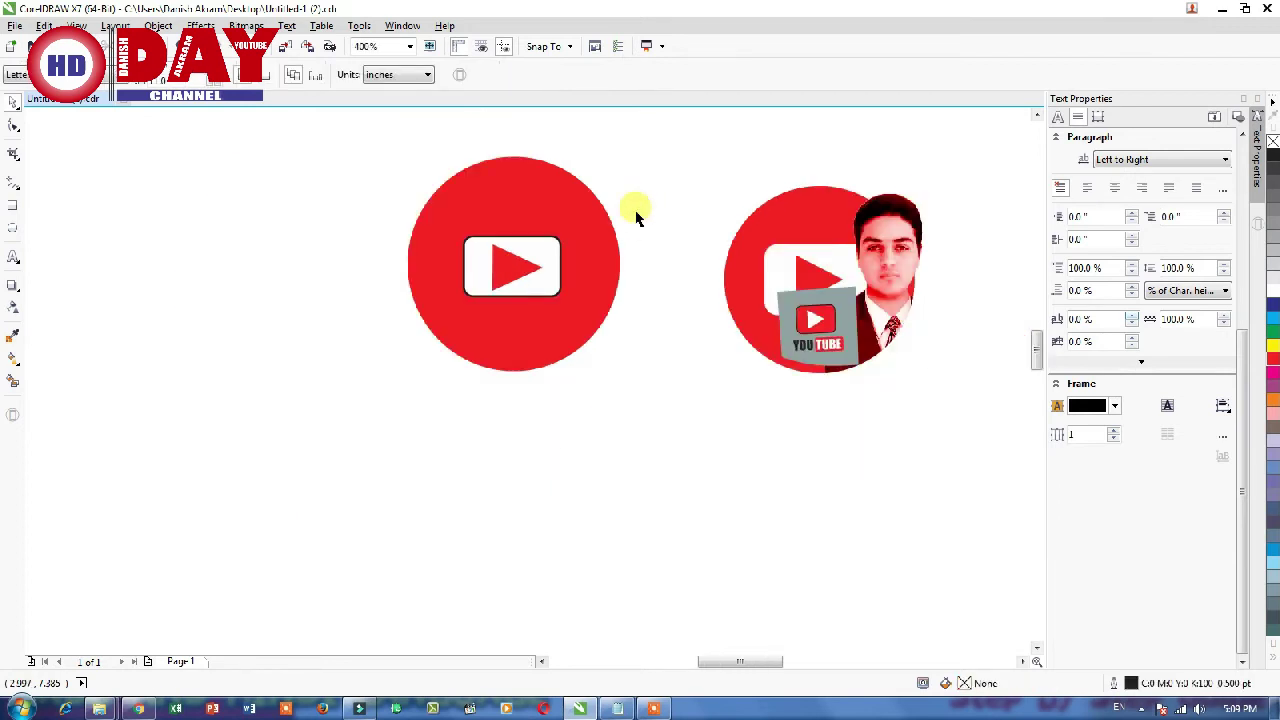
Give the play button's white rounded rectangle a Hairline outline.
{"action": "left_click", "coordinate": [508, 262]}
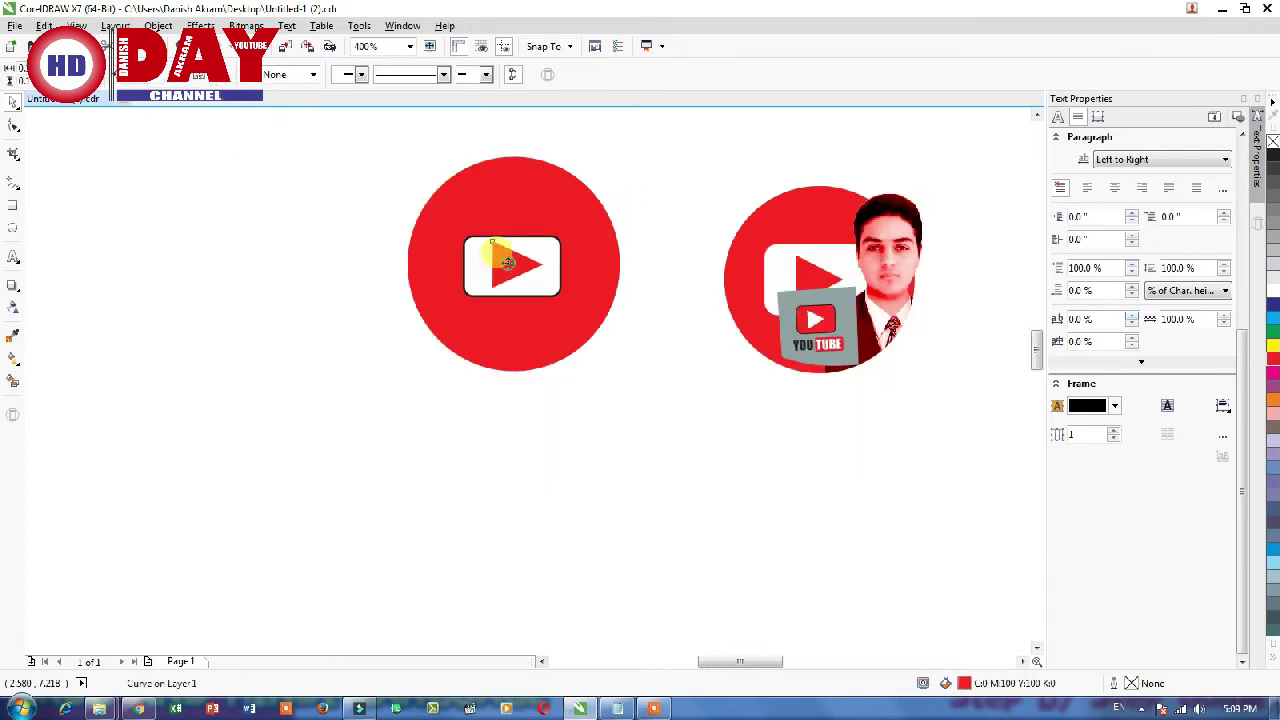
{"action": "left_click", "coordinate": [606, 330]}
{"action": "left_click", "coordinate": [530, 243]}
{"action": "left_click", "coordinate": [532, 277]}
{"action": "left_click", "coordinate": [548, 240]}
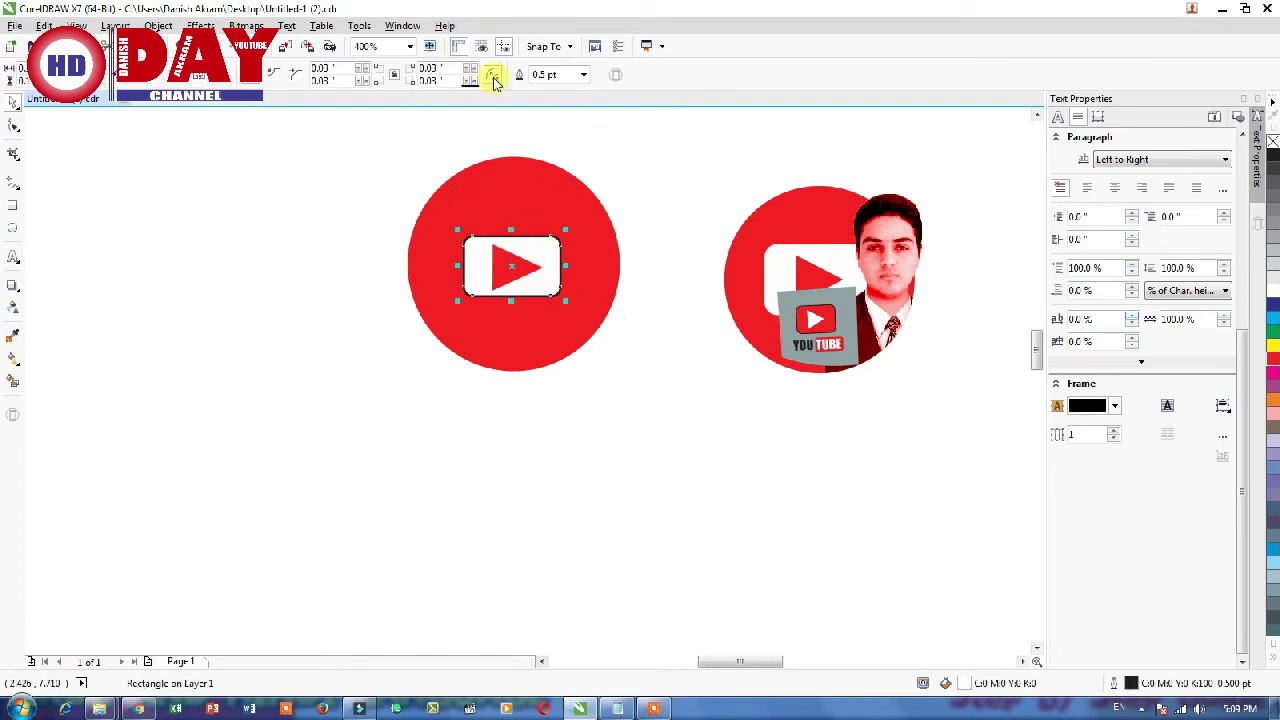
{"action": "left_click", "coordinate": [585, 80]}
{"action": "left_click", "coordinate": [565, 105]}
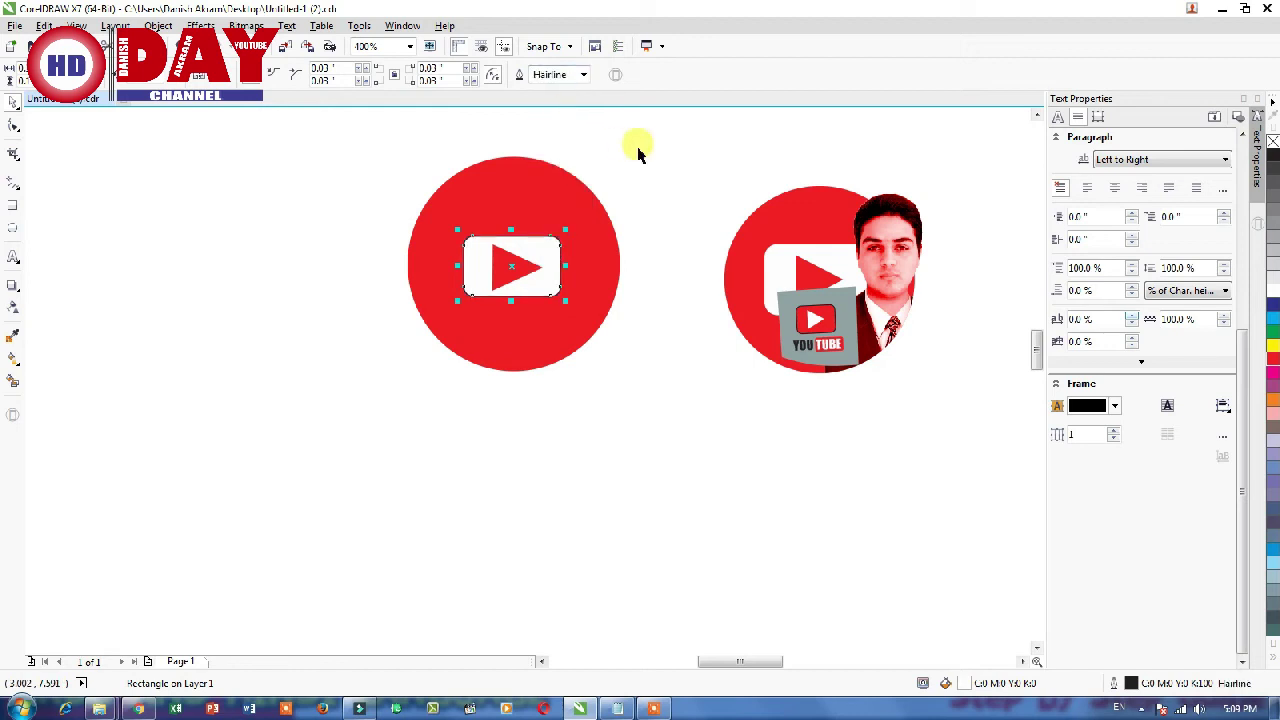
Select the whole play button, rectangle and triangle, and nudge it up slightly.
{"action": "left_click", "coordinate": [634, 149]}
{"action": "left_click", "coordinate": [535, 238]}
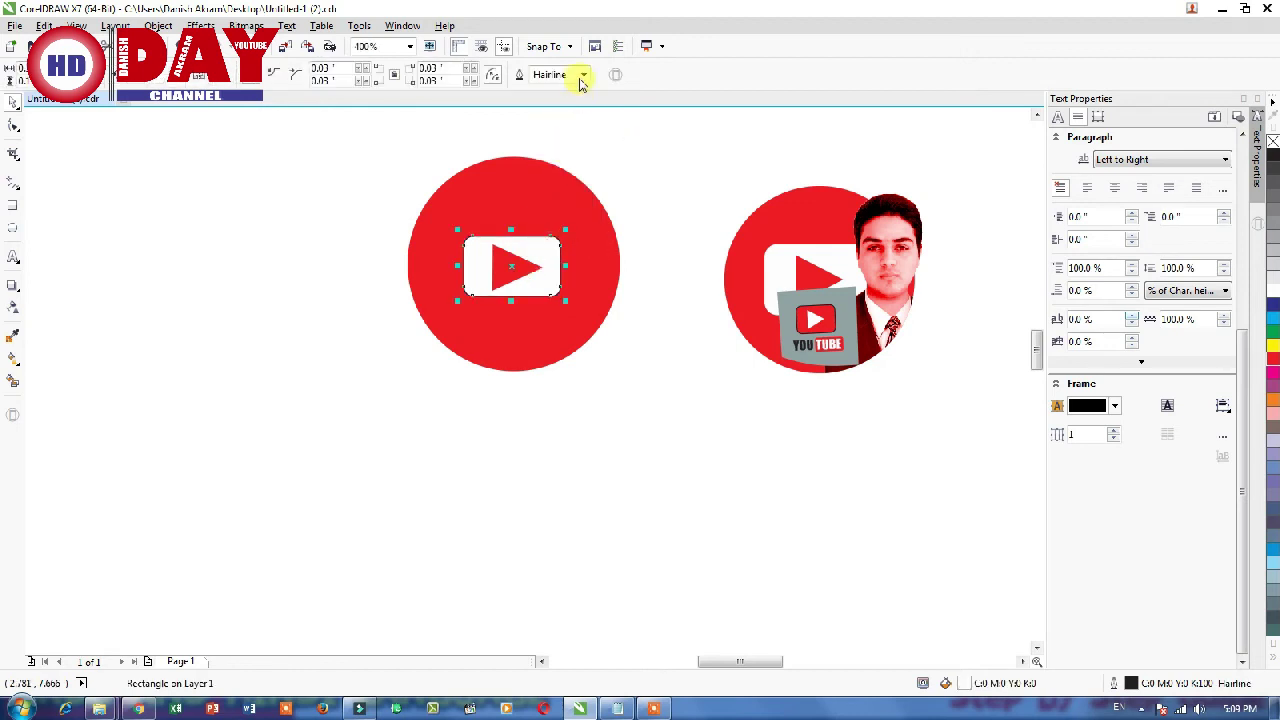
{"action": "left_click_drag", "start_coordinate": [646, 163], "coordinate": [417, 318]}
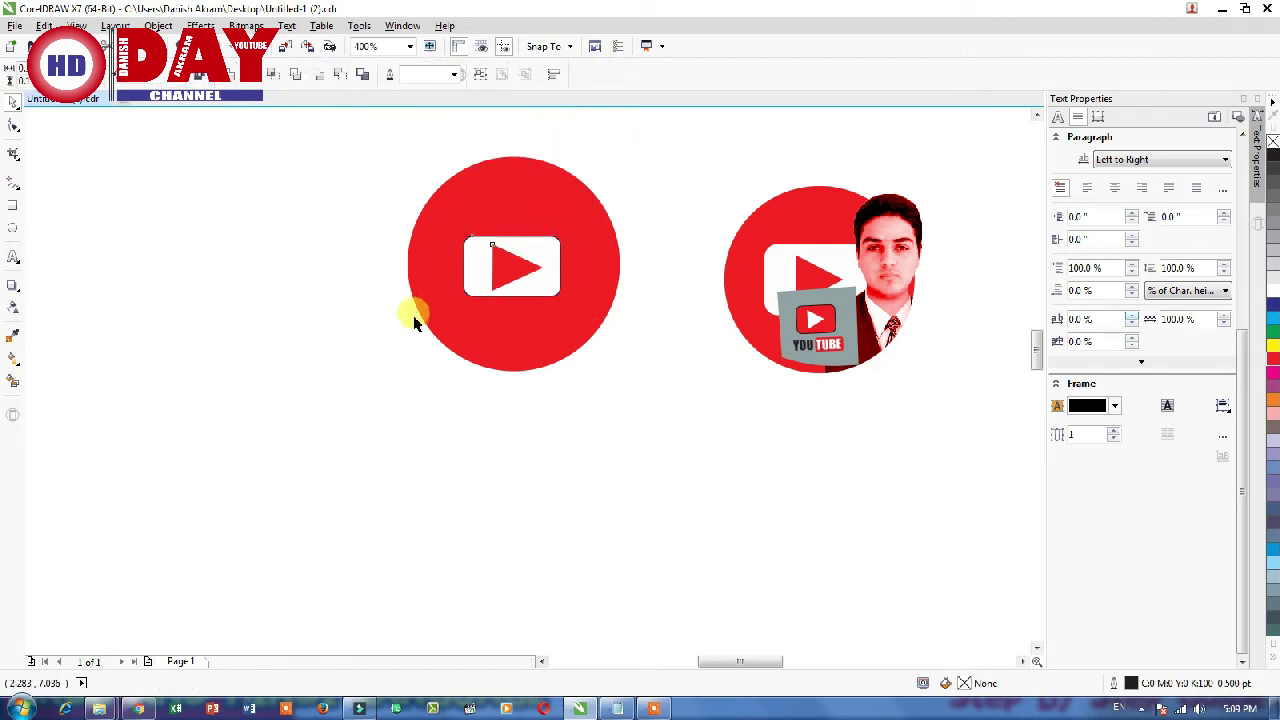
{"action": "key", "text": "Up"}
{"action": "left_click", "coordinate": [800, 409]}
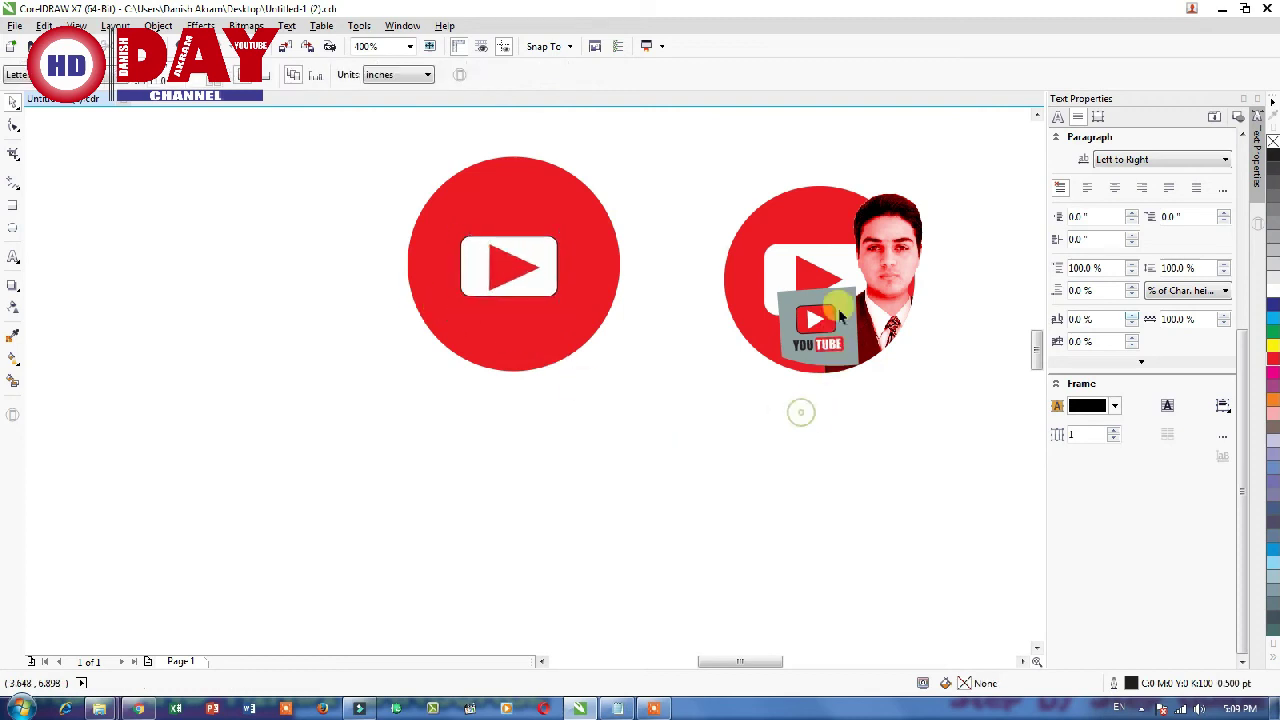
{"action": "left_click", "coordinate": [845, 290]}
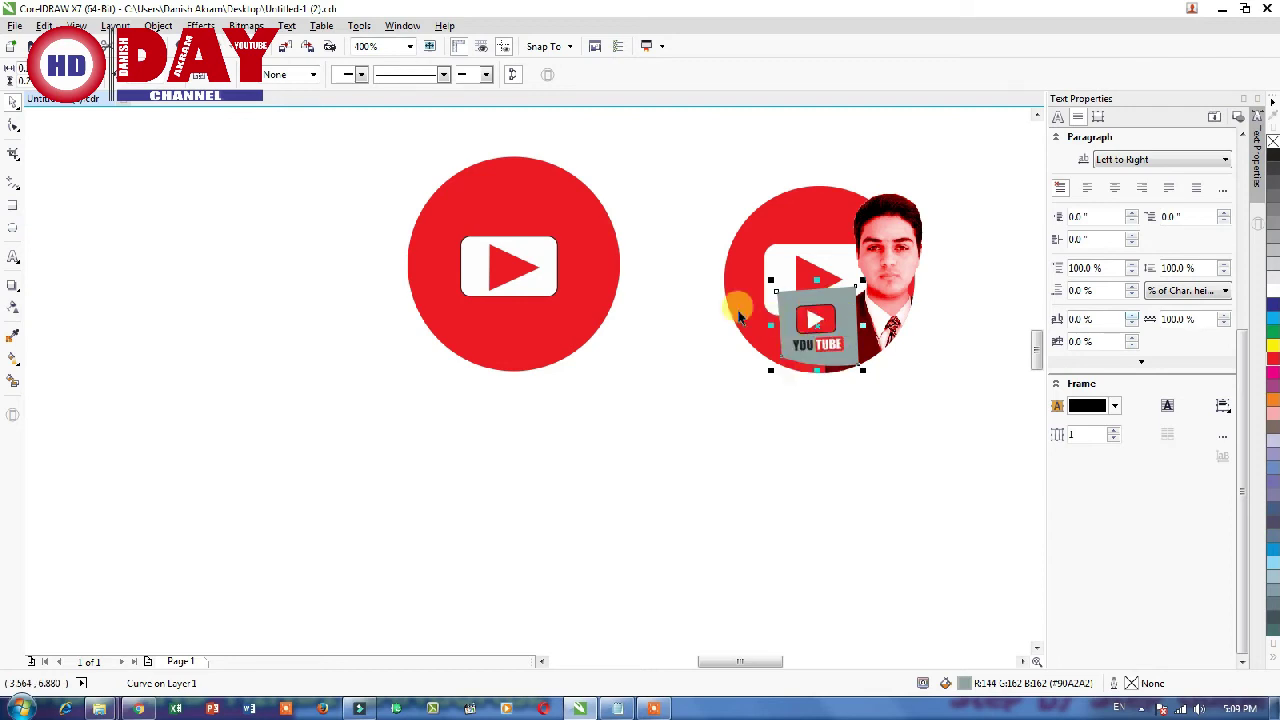
{"action": "left_click", "coordinate": [829, 460]}
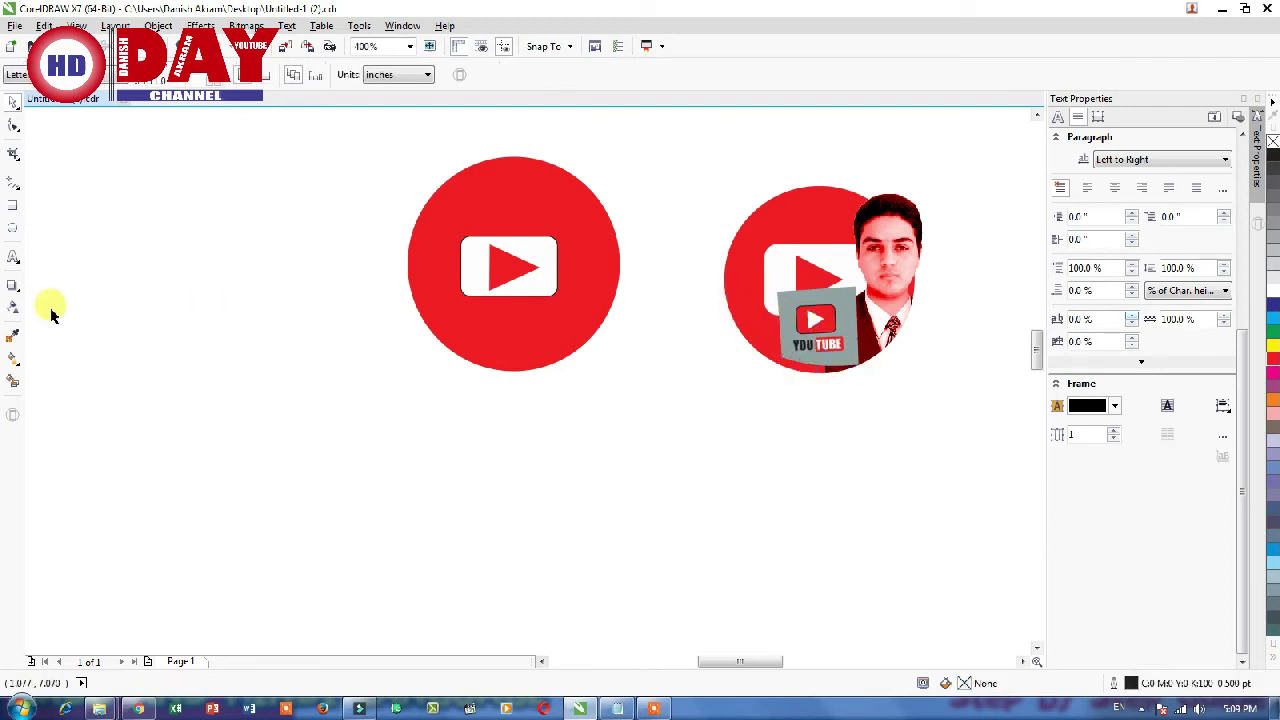
Draw a rectangle below the circles and convert it to curves.
{"action": "left_click", "coordinate": [12, 205]}
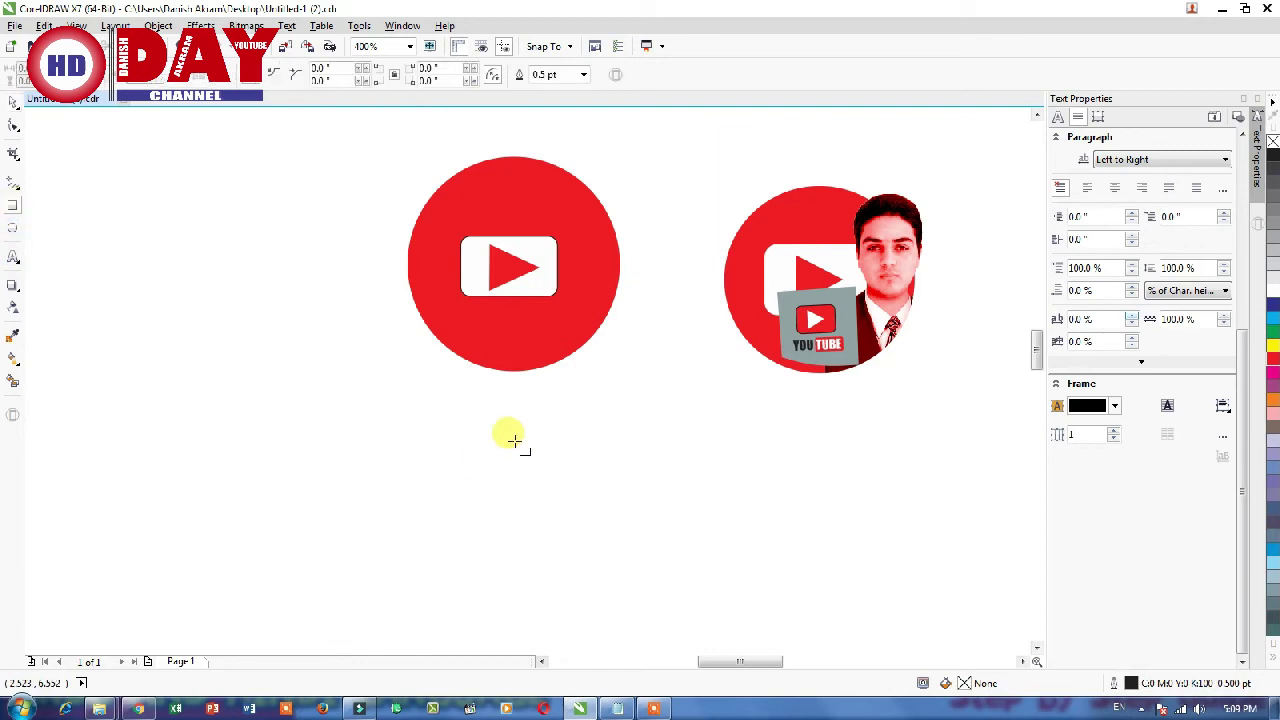
{"action": "left_click_drag", "start_coordinate": [617, 338], "coordinate": [722, 471]}
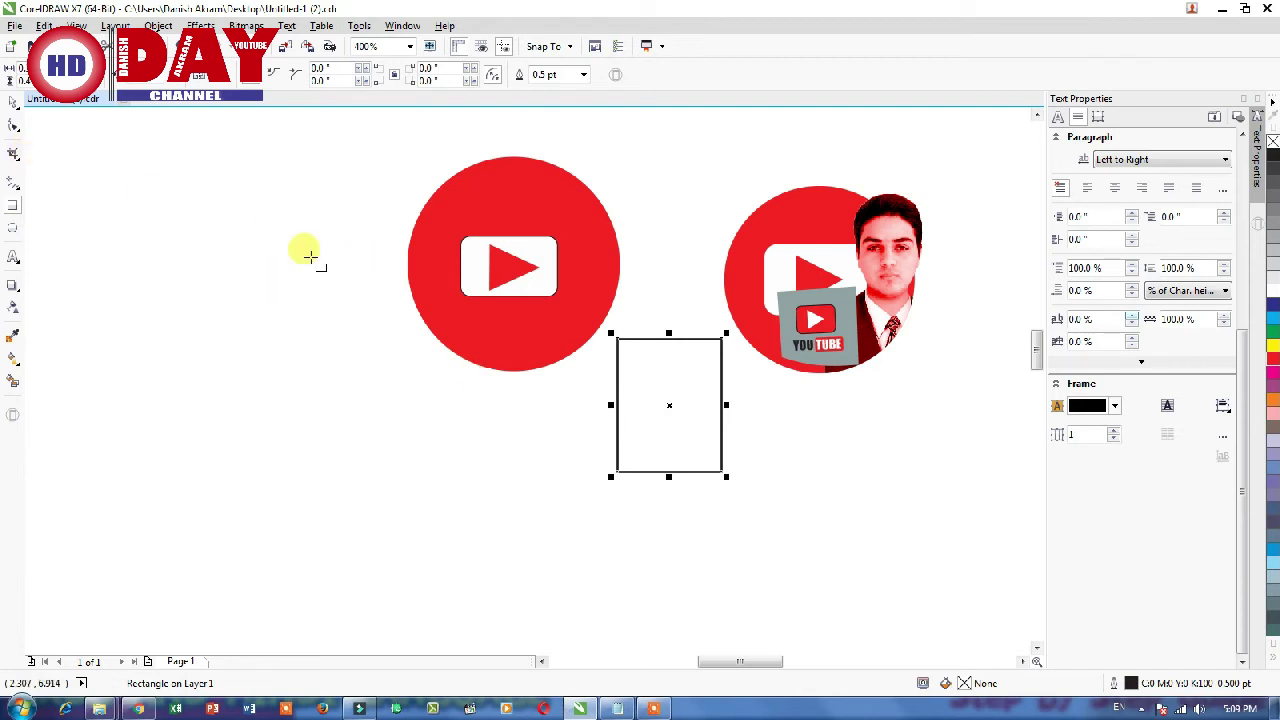
{"action": "right_click", "coordinate": [722, 474]}
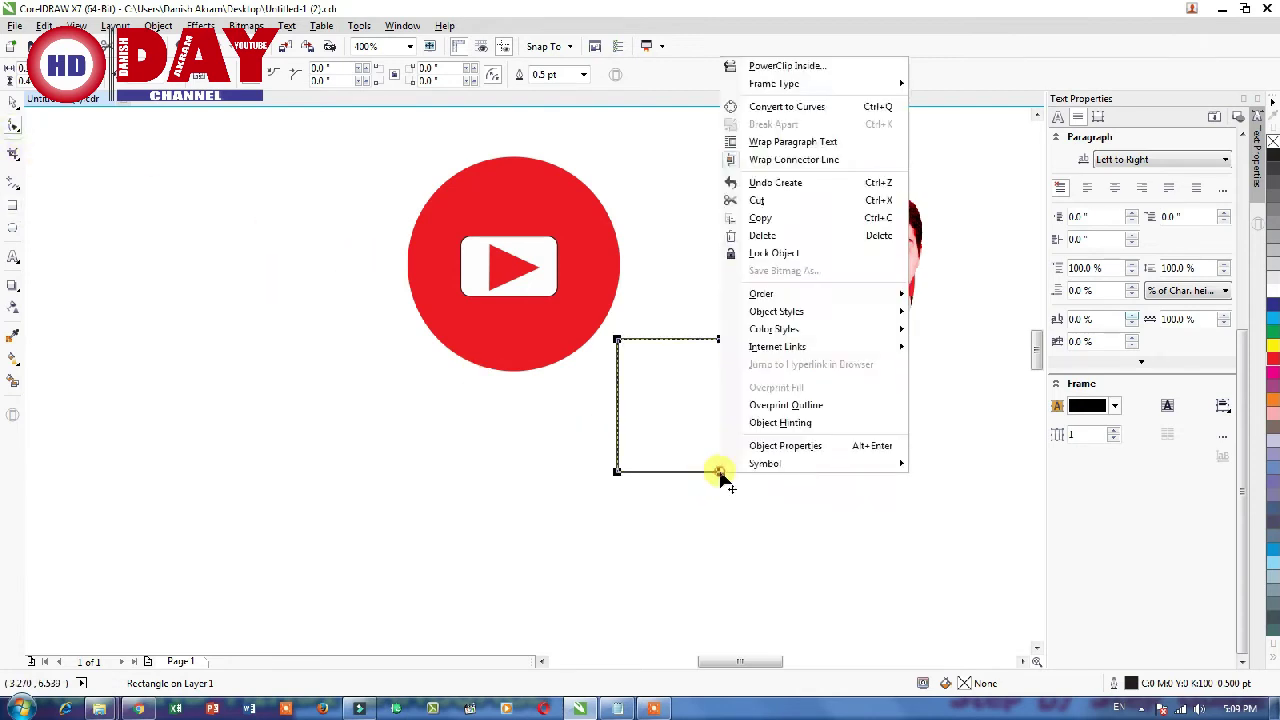
{"action": "left_click", "coordinate": [758, 108]}
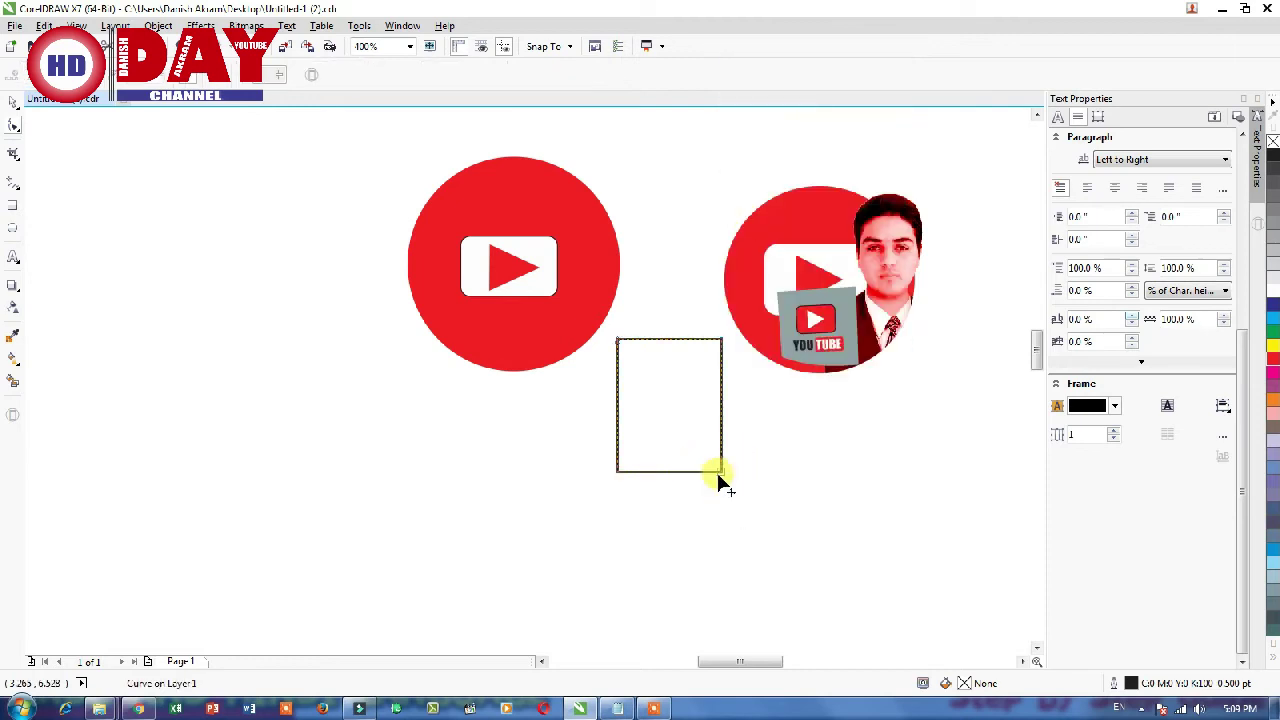
Raise the bottom-left node to slant the bottom edge, then move the shape under the play button.
{"action": "left_click_drag", "start_coordinate": [617, 473], "coordinate": [620, 443]}
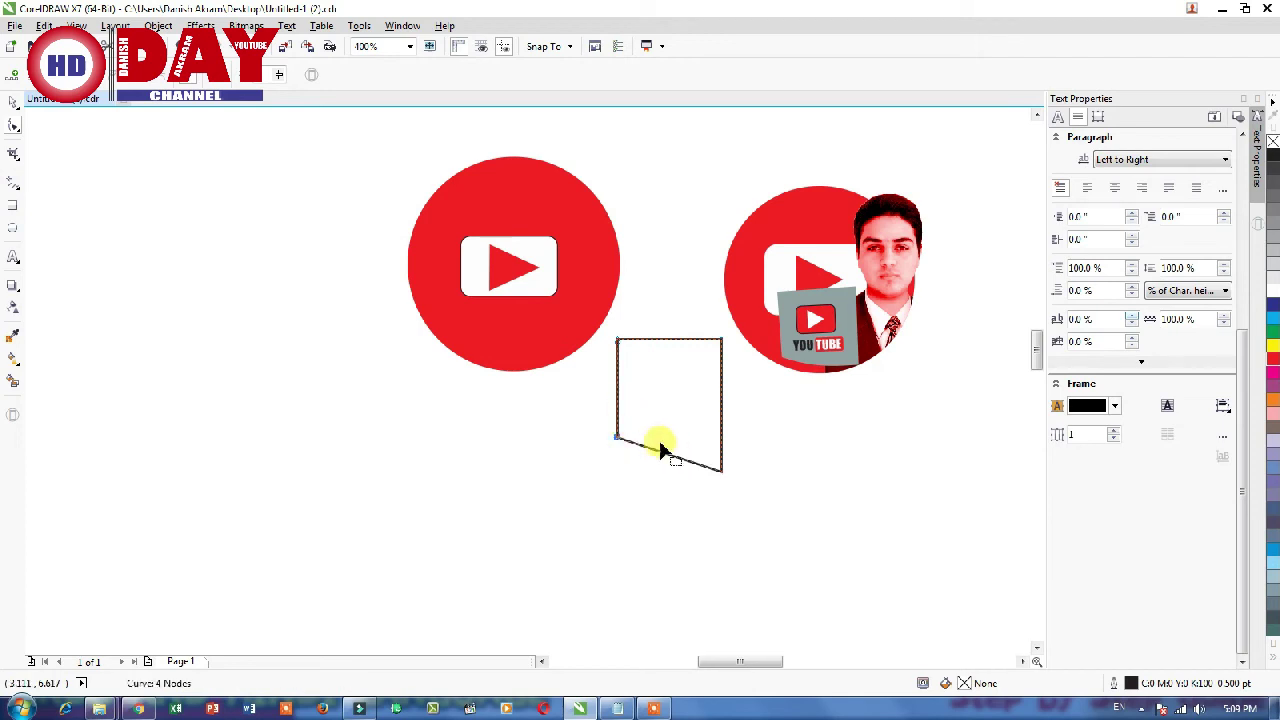
{"action": "left_click", "coordinate": [12, 104]}
{"action": "mouse_move", "coordinate": [666, 337]}
{"action": "left_mouse_down"}
{"action": "mouse_move", "coordinate": [505, 305]}
{"action": "mouse_move", "coordinate": [493, 284]}
{"action": "mouse_move", "coordinate": [510, 280]}
{"action": "left_mouse_up"}
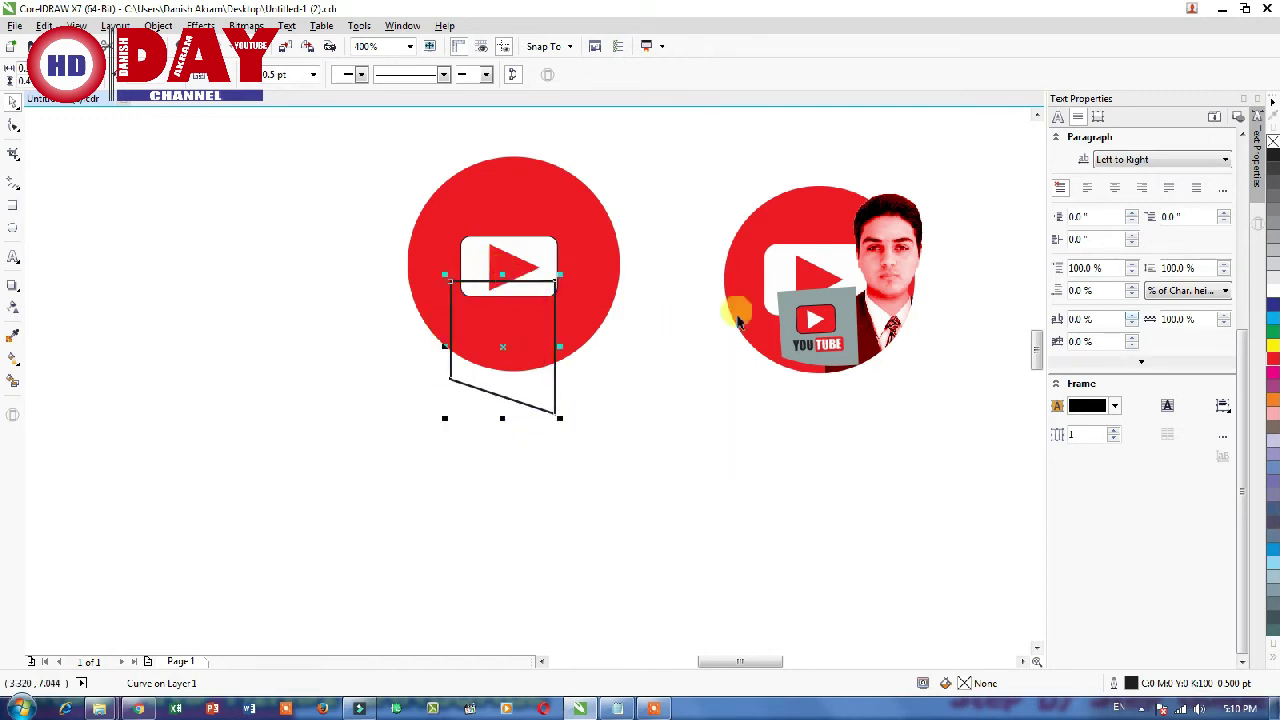
Try clipping the portrait photo inside the left red circle, then take it back out.
{"action": "left_click", "coordinate": [904, 238]}
{"action": "left_click_drag", "start_coordinate": [904, 238], "coordinate": [620, 208]}
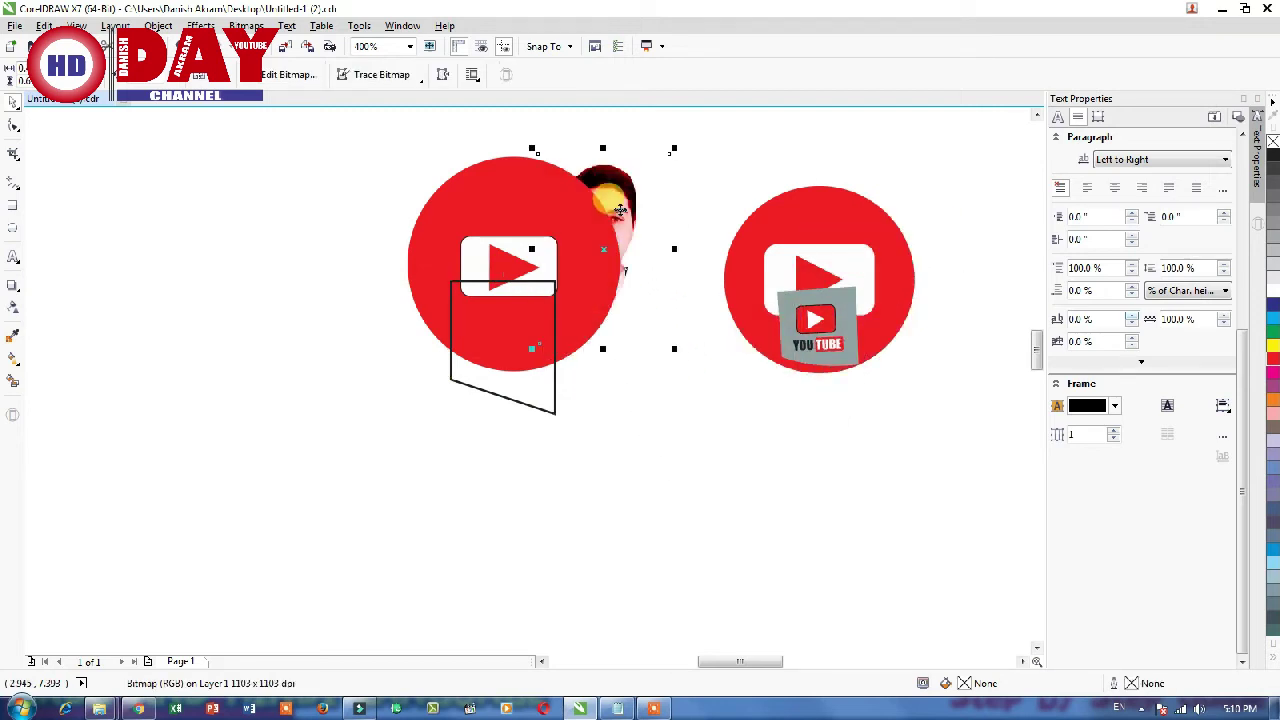
{"action": "right_click", "coordinate": [618, 222]}
{"action": "left_click", "coordinate": [640, 218]}
{"action": "left_click", "coordinate": [510, 205]}
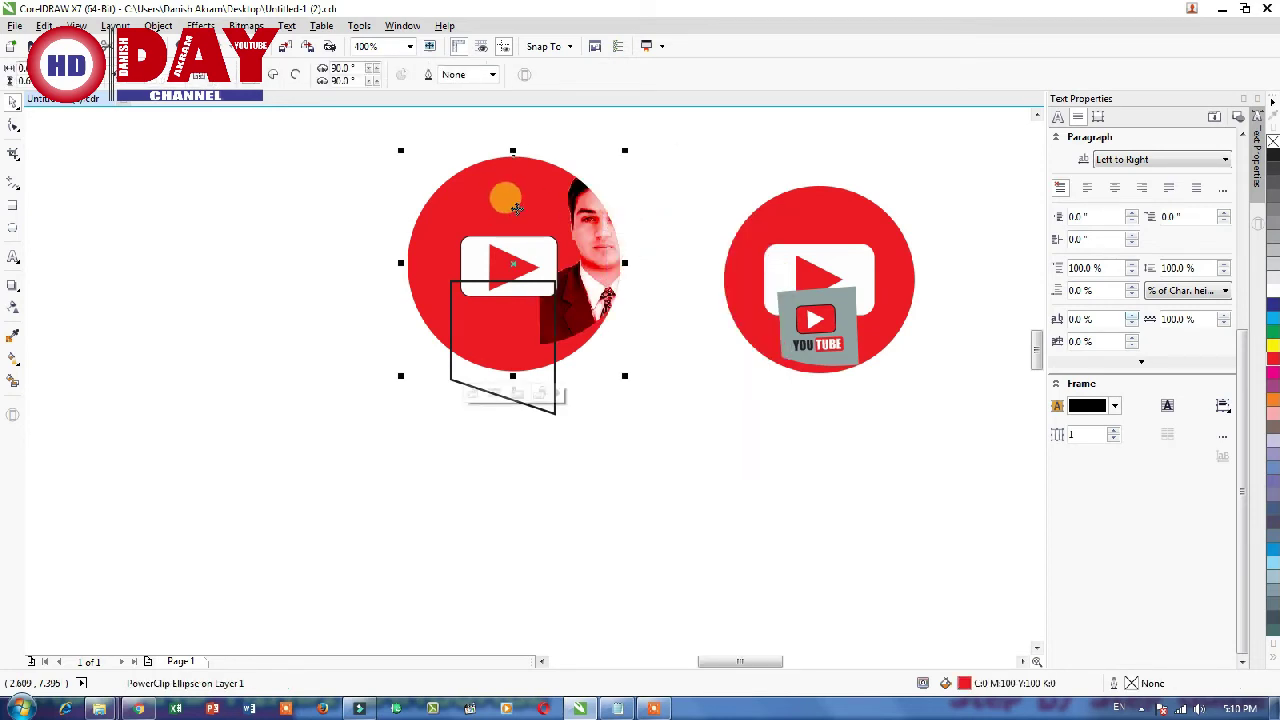
{"action": "left_click_drag", "start_coordinate": [591, 295], "coordinate": [708, 345]}
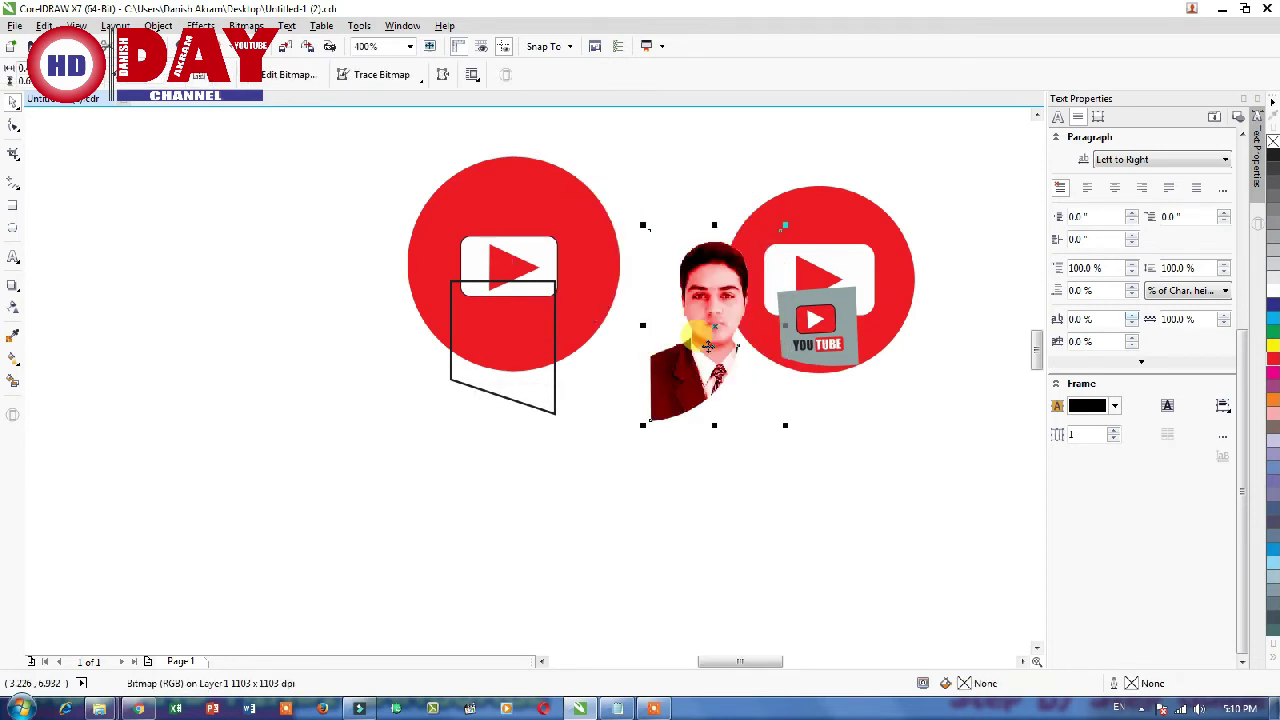
Nudge the slanted frame down and right and shrink it to about 87%.
{"action": "left_click", "coordinate": [475, 333]}
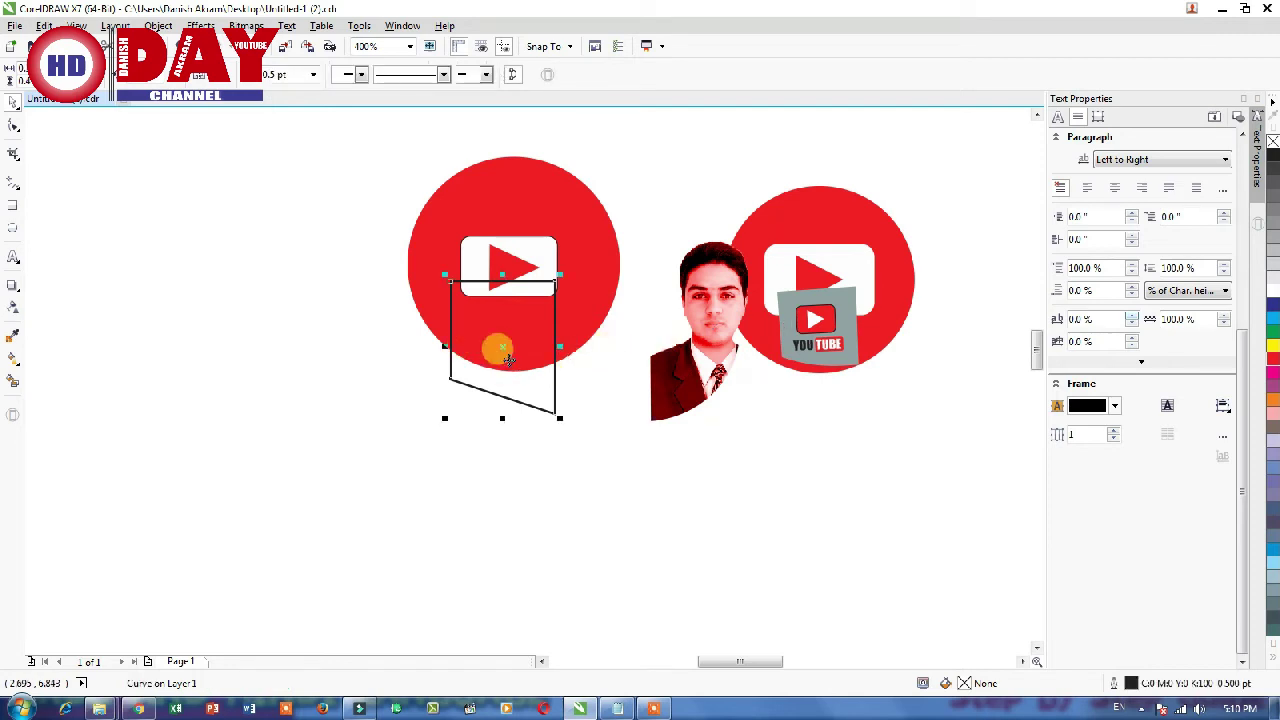
{"action": "key", "text": "Down"}
{"action": "key", "text": "Down"}
{"action": "key", "text": "Down"}
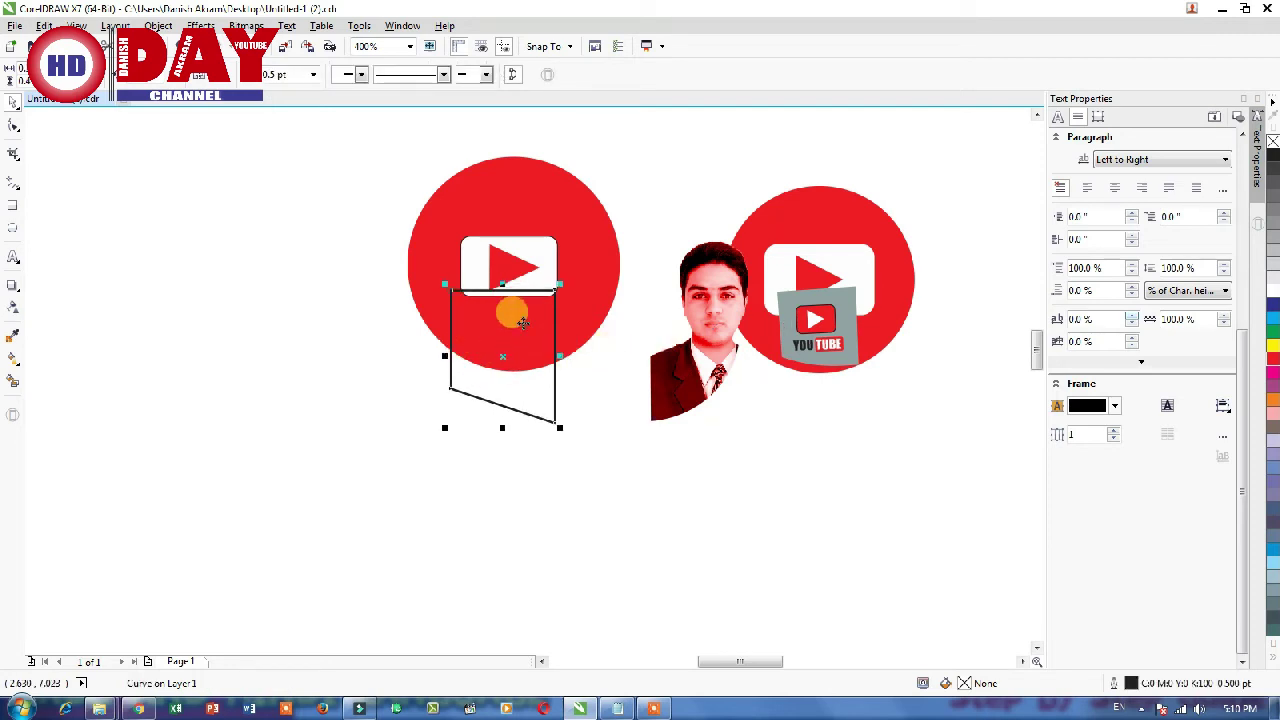
{"action": "left_click_drag", "start_coordinate": [559, 427], "coordinate": [541, 391]}
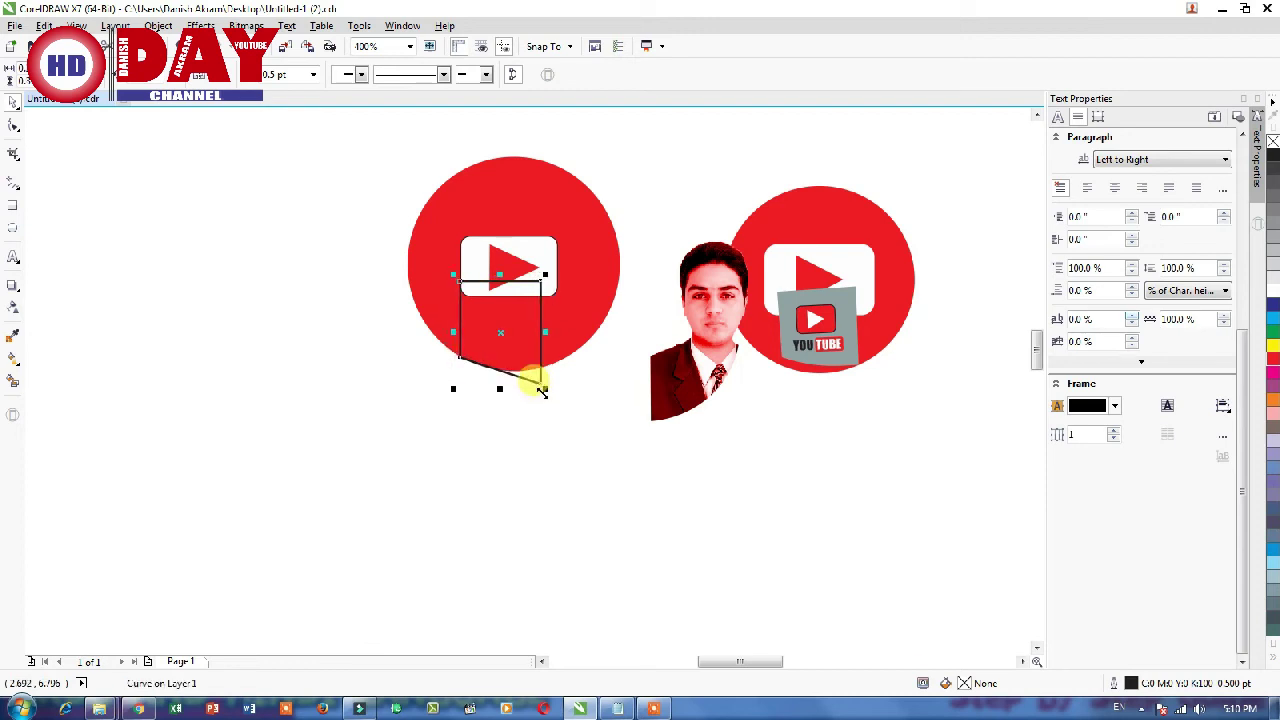
{"action": "key", "text": "Right"}
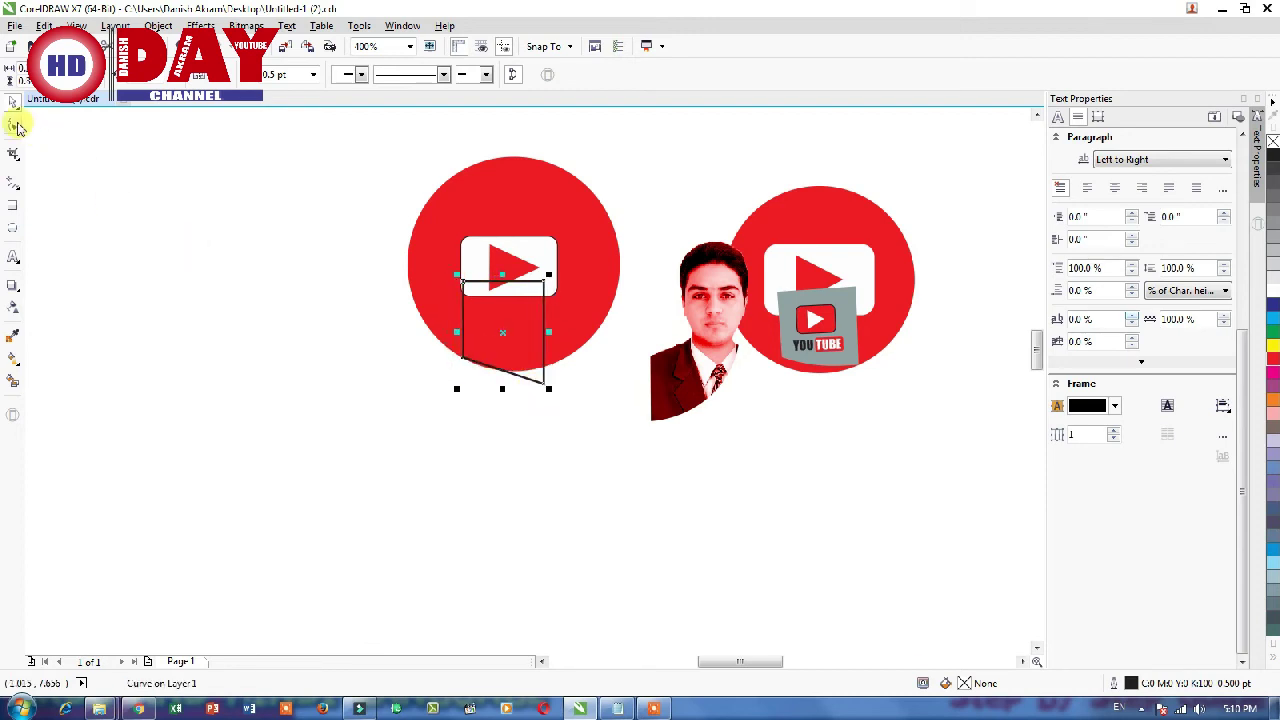
{"action": "left_click", "coordinate": [15, 125]}
Square the frame's bottom corners and bend its bottom edge into a downward curve.
{"action": "left_click_drag", "start_coordinate": [543, 391], "coordinate": [543, 368]}
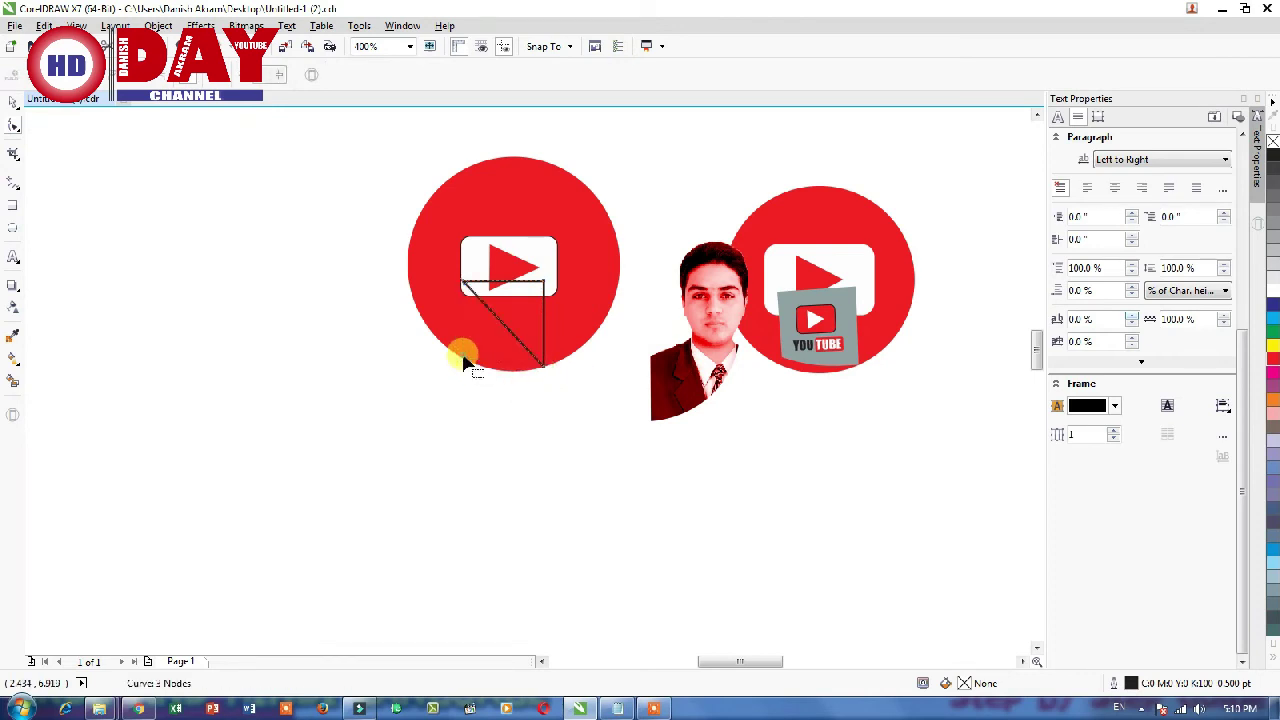
{"action": "left_click_drag", "start_coordinate": [463, 358], "coordinate": [492, 375]}
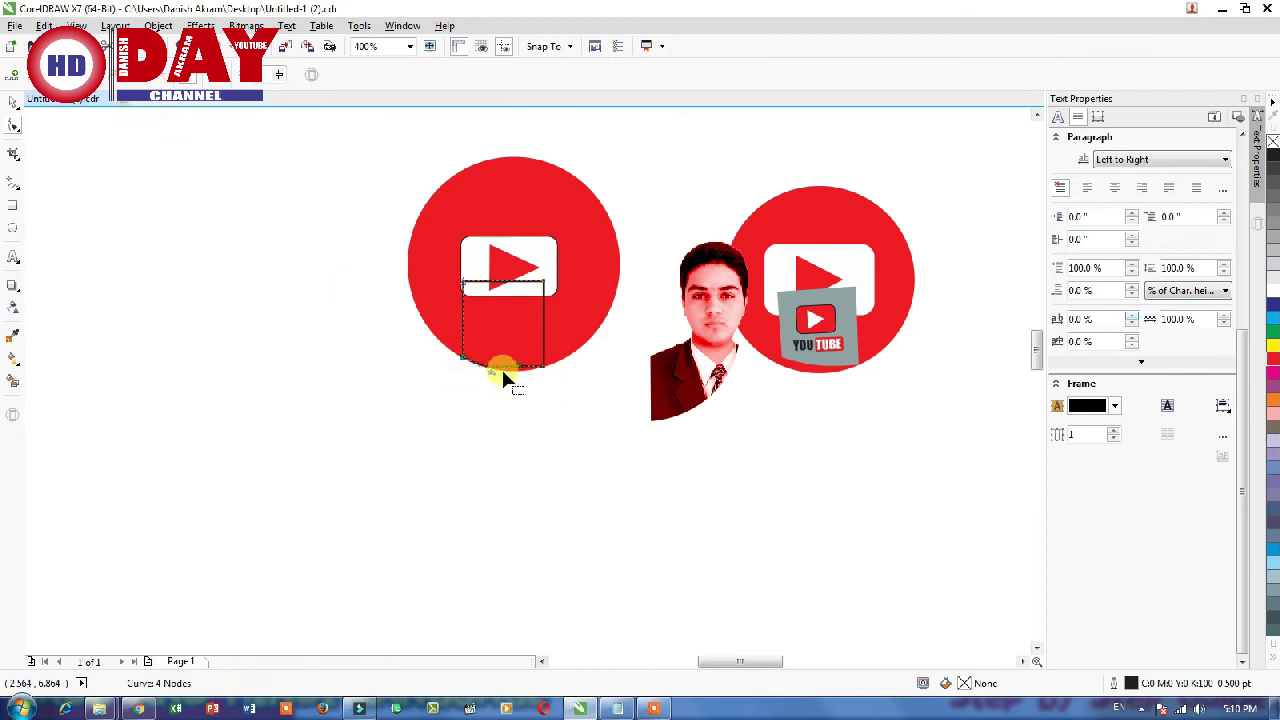
{"action": "scroll", "coordinate": [500, 372], "scroll_direction": "up", "scroll_amount": 4}
{"action": "left_click_drag", "start_coordinate": [559, 349], "coordinate": [553, 369]}
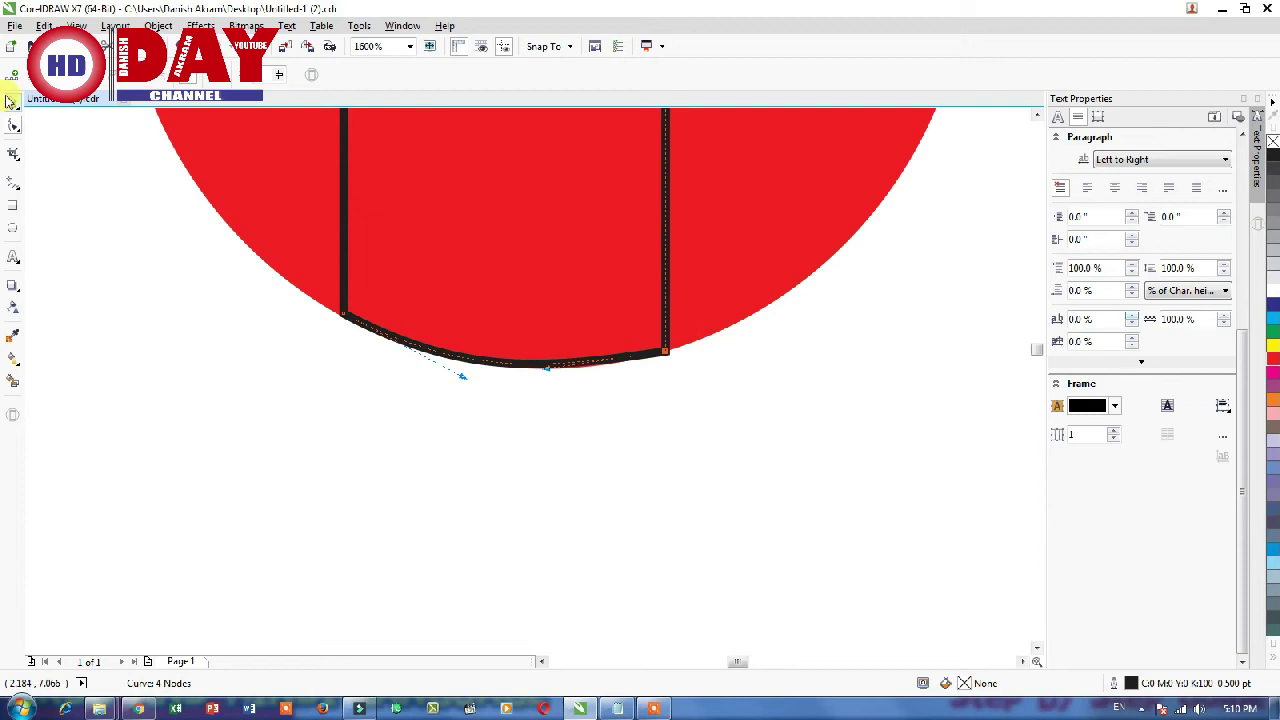
Shrink the curved frame to about 88%, nudge it right and down, and pull its bottom-right node to the rim.
{"action": "left_click", "coordinate": [10, 101]}
{"action": "scroll", "coordinate": [229, 294], "scroll_direction": "down", "scroll_amount": 2}
{"action": "scroll", "coordinate": [474, 350], "scroll_direction": "down", "scroll_amount": 2}
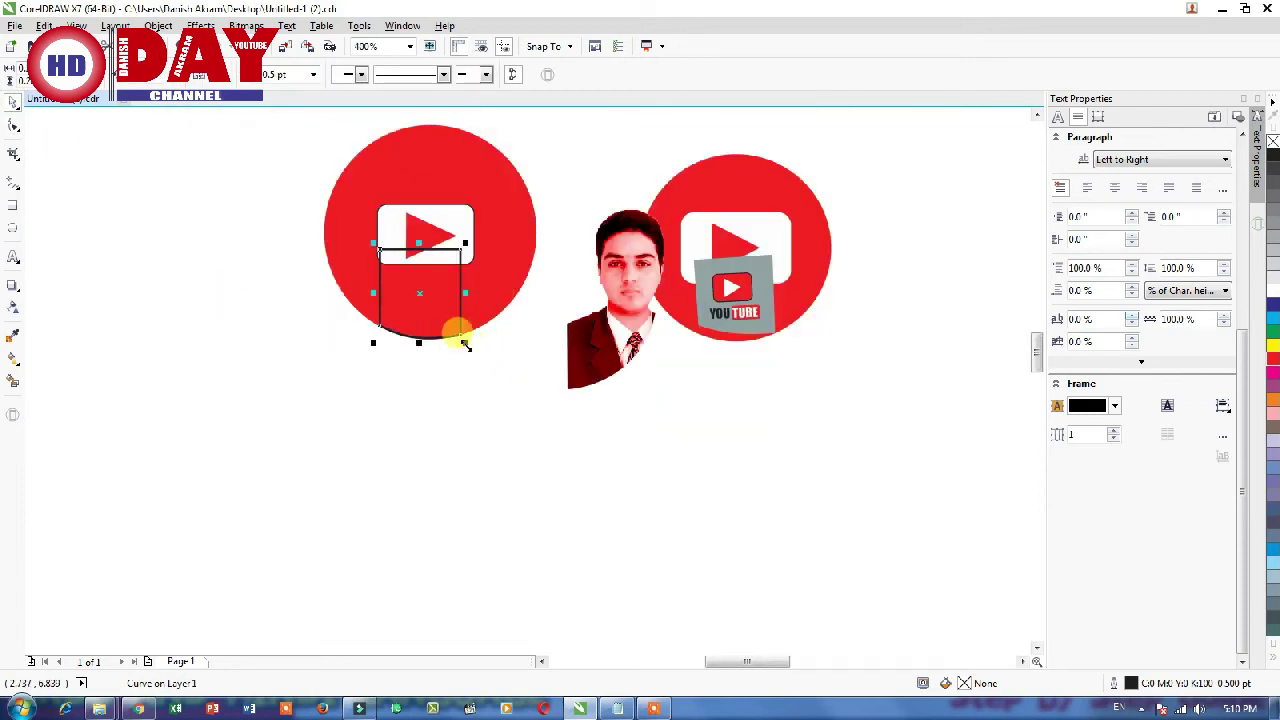
{"action": "left_click_drag", "start_coordinate": [463, 342], "coordinate": [456, 327]}
{"action": "key", "text": "Right"}
{"action": "key", "text": "Right"}
{"action": "key", "text": "Right"}
{"action": "key", "text": "Down"}
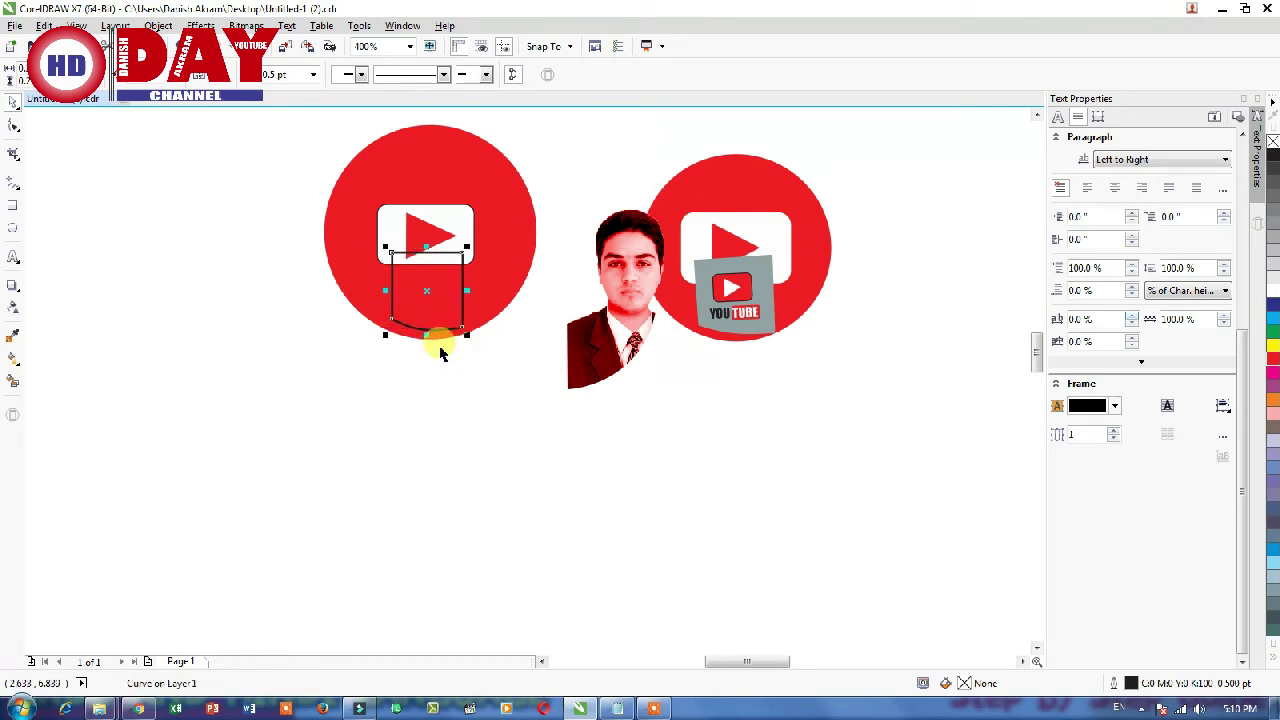
{"action": "key", "text": "Right"}
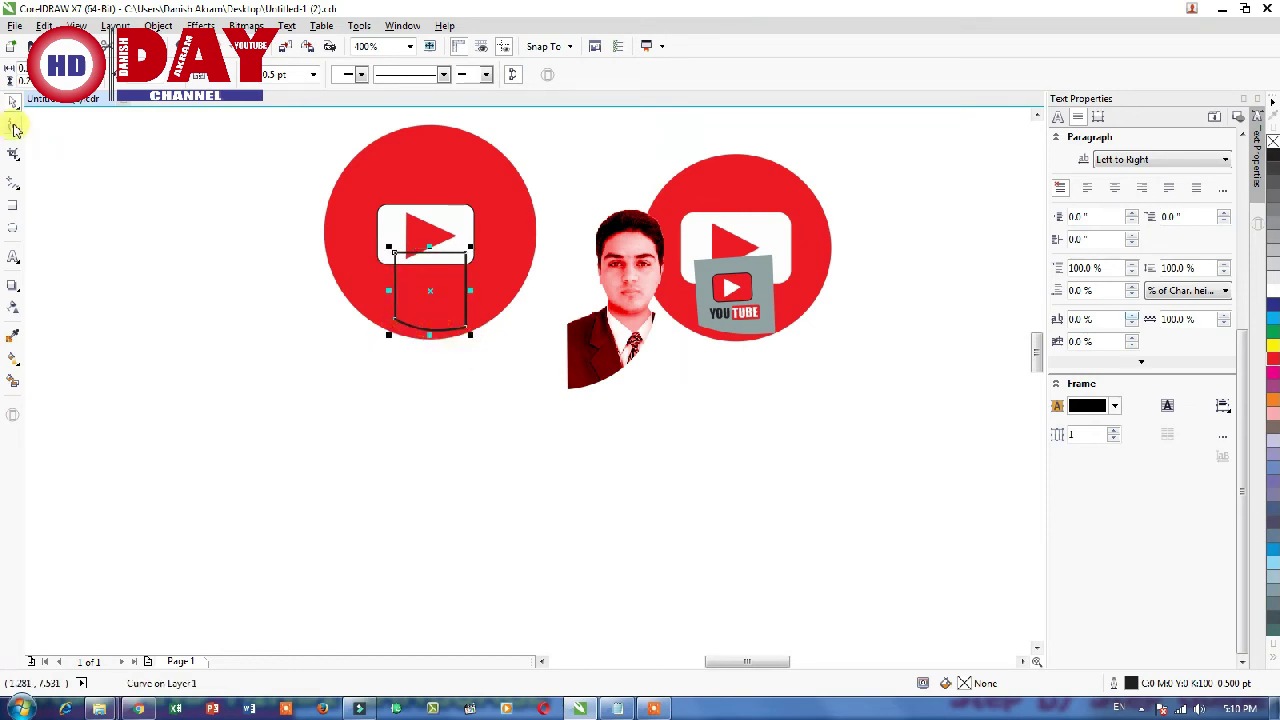
{"action": "left_click", "coordinate": [15, 128]}
{"action": "scroll", "coordinate": [457, 329], "scroll_direction": "up", "scroll_amount": 4}
{"action": "left_click_drag", "start_coordinate": [492, 324], "coordinate": [494, 337]}
Fill the curved box with grey sampled from the YouTube badge with the Color Eyedropper.
{"action": "left_click", "coordinate": [13, 102]}
{"action": "scroll", "coordinate": [457, 405], "scroll_direction": "down", "scroll_amount": 1}
{"action": "scroll", "coordinate": [455, 403], "scroll_direction": "down", "scroll_amount": 3}
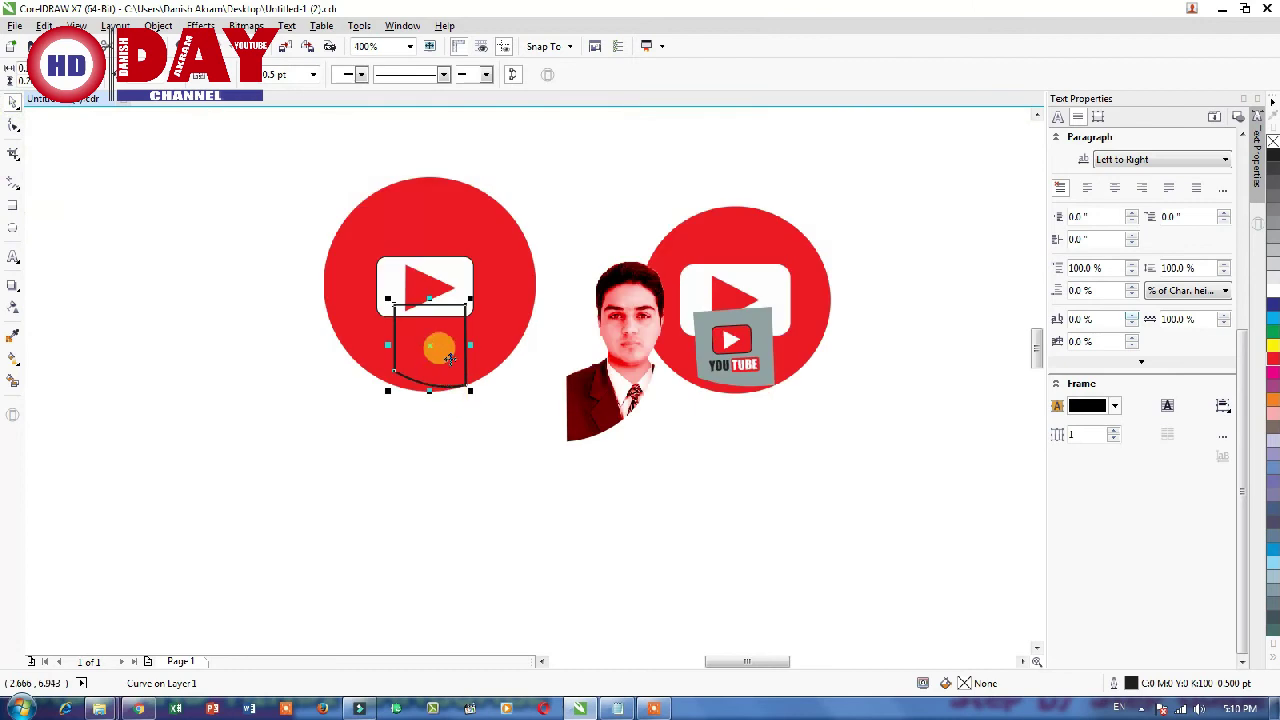
{"action": "scroll", "coordinate": [449, 377], "scroll_direction": "up", "scroll_amount": 3}
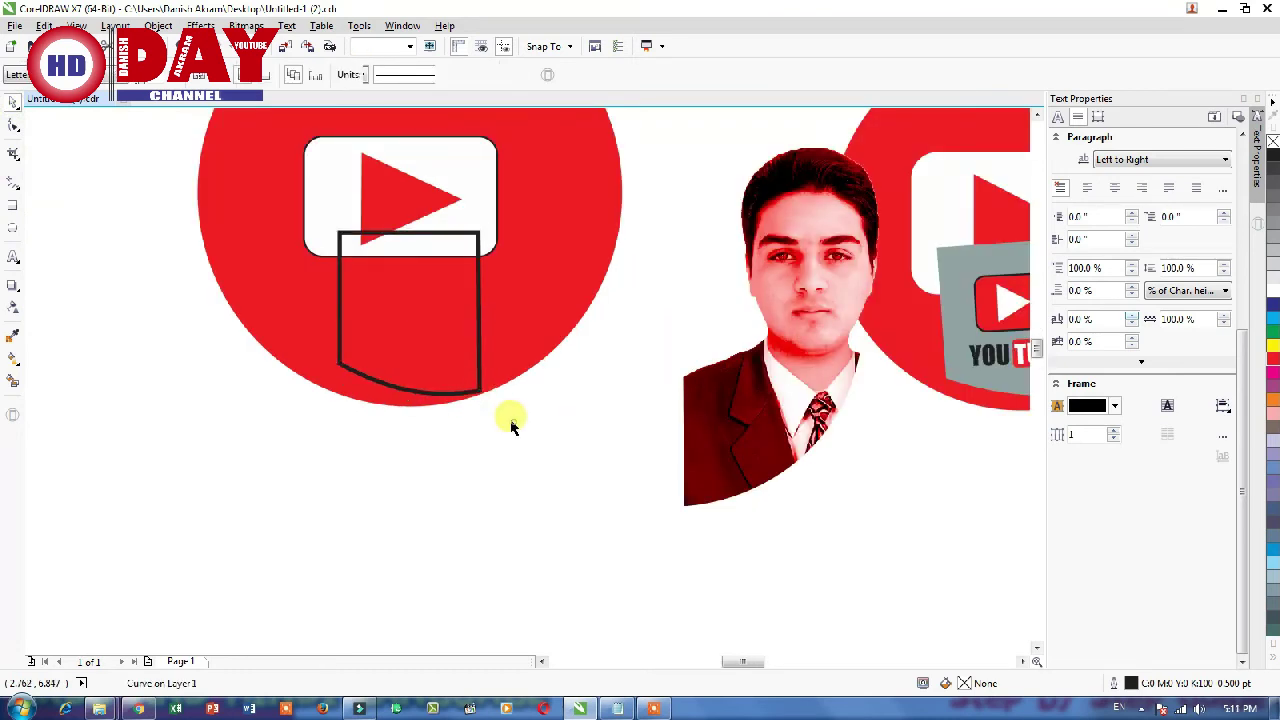
{"action": "scroll", "coordinate": [457, 360], "scroll_direction": "down", "scroll_amount": 3}
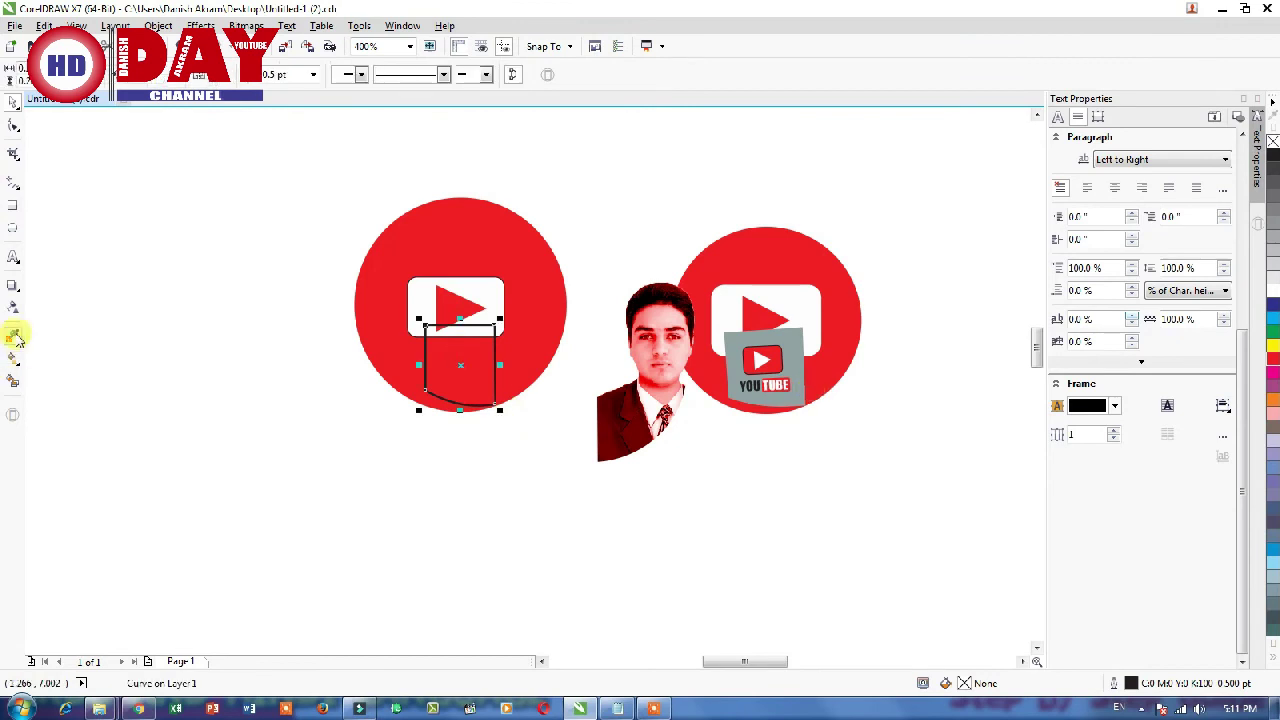
{"action": "left_click", "coordinate": [14, 337]}
{"action": "left_click", "coordinate": [786, 343]}
{"action": "left_click", "coordinate": [458, 348]}
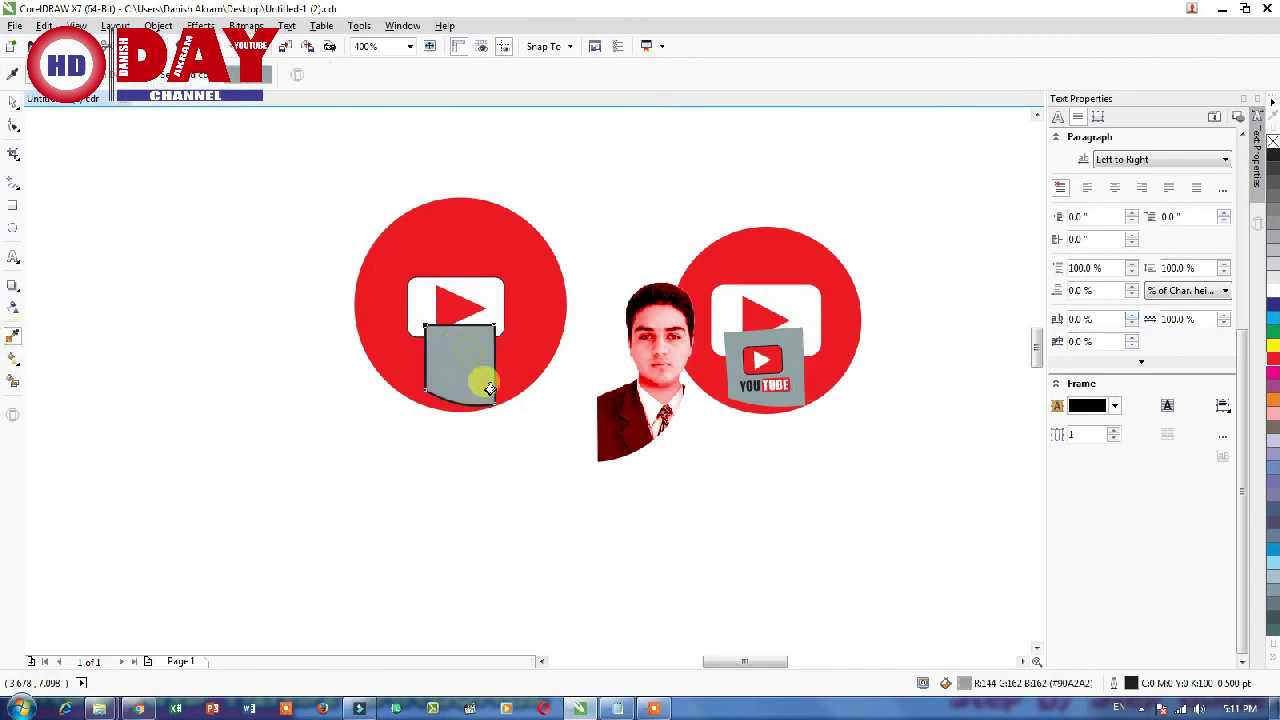
Set the grey box's outline width to None and undo the stray fill on the left circle.
{"action": "key", "text": "F12"}
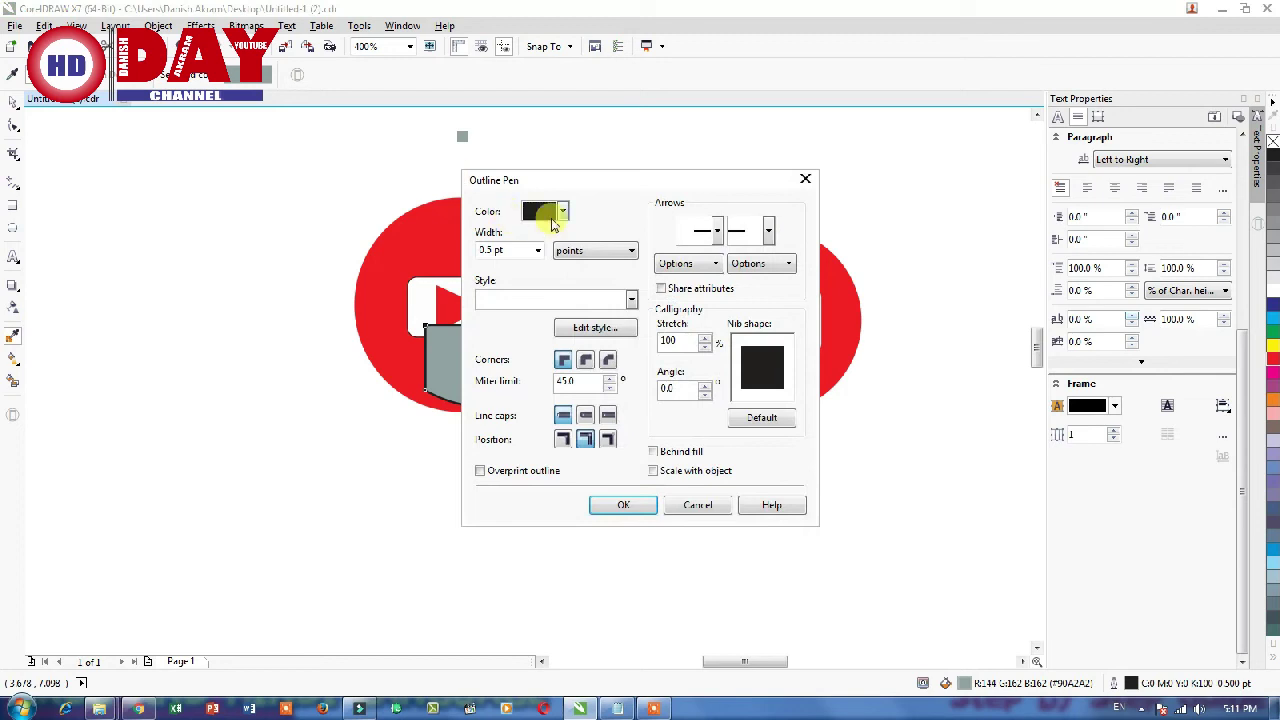
{"action": "left_click", "coordinate": [538, 250]}
{"action": "left_click", "coordinate": [500, 265]}
{"action": "left_click", "coordinate": [623, 505]}
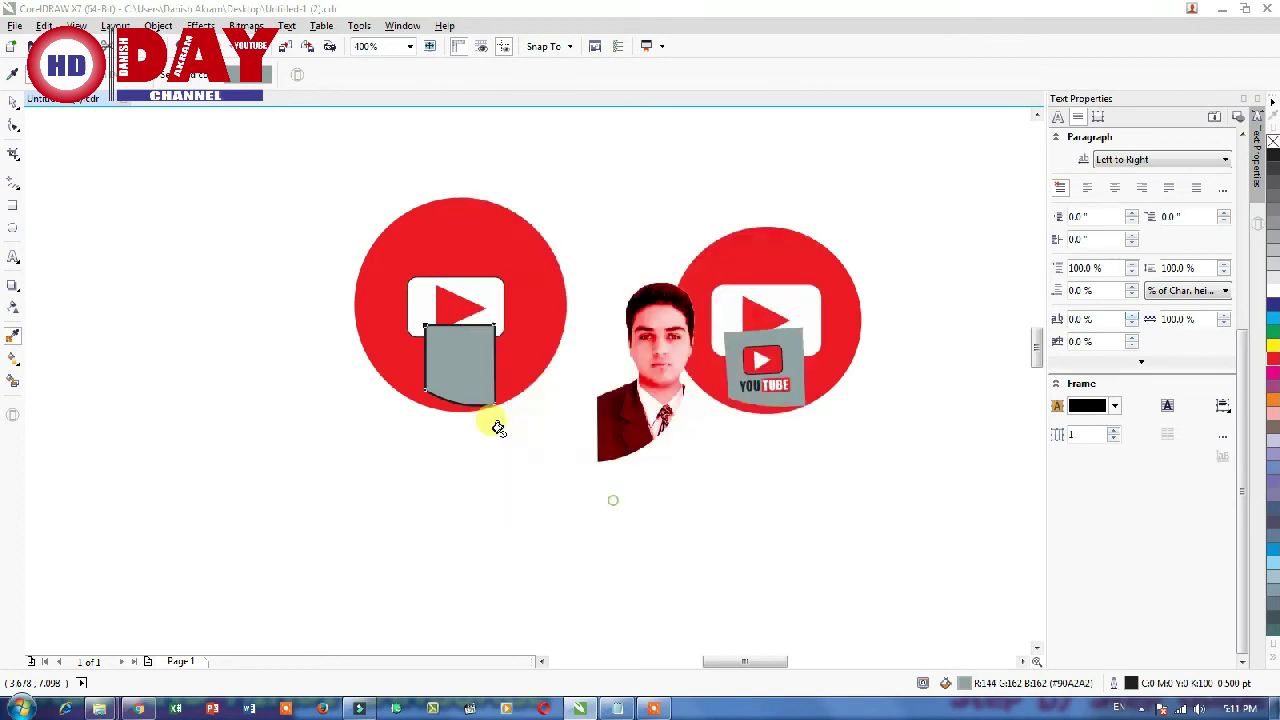
{"action": "left_click", "coordinate": [486, 366]}
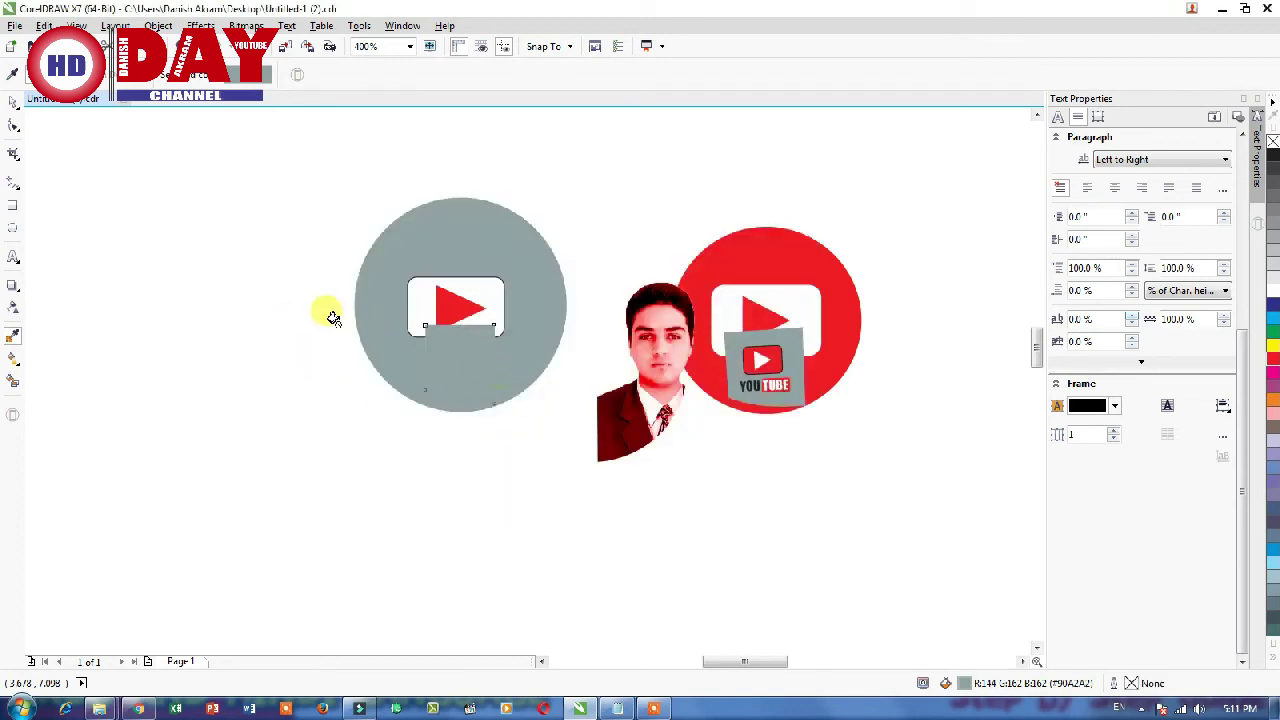
{"action": "key", "text": "ctrl+z"}
{"action": "left_click", "coordinate": [14, 101]}
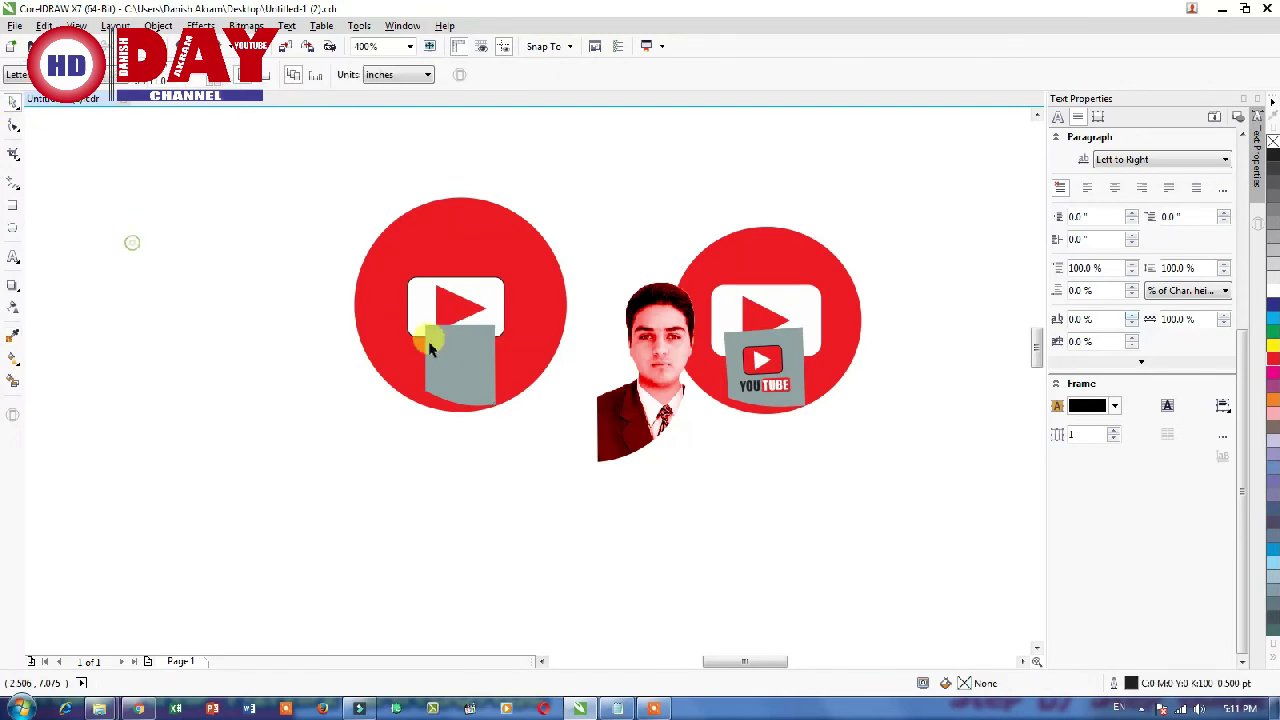
Shift the grey box left, move the YouTube logo from the right badge onto it, and place the portrait on the left circle.
{"action": "left_click_drag", "start_coordinate": [430, 345], "coordinate": [420, 345]}
{"action": "left_click", "coordinate": [843, 423]}
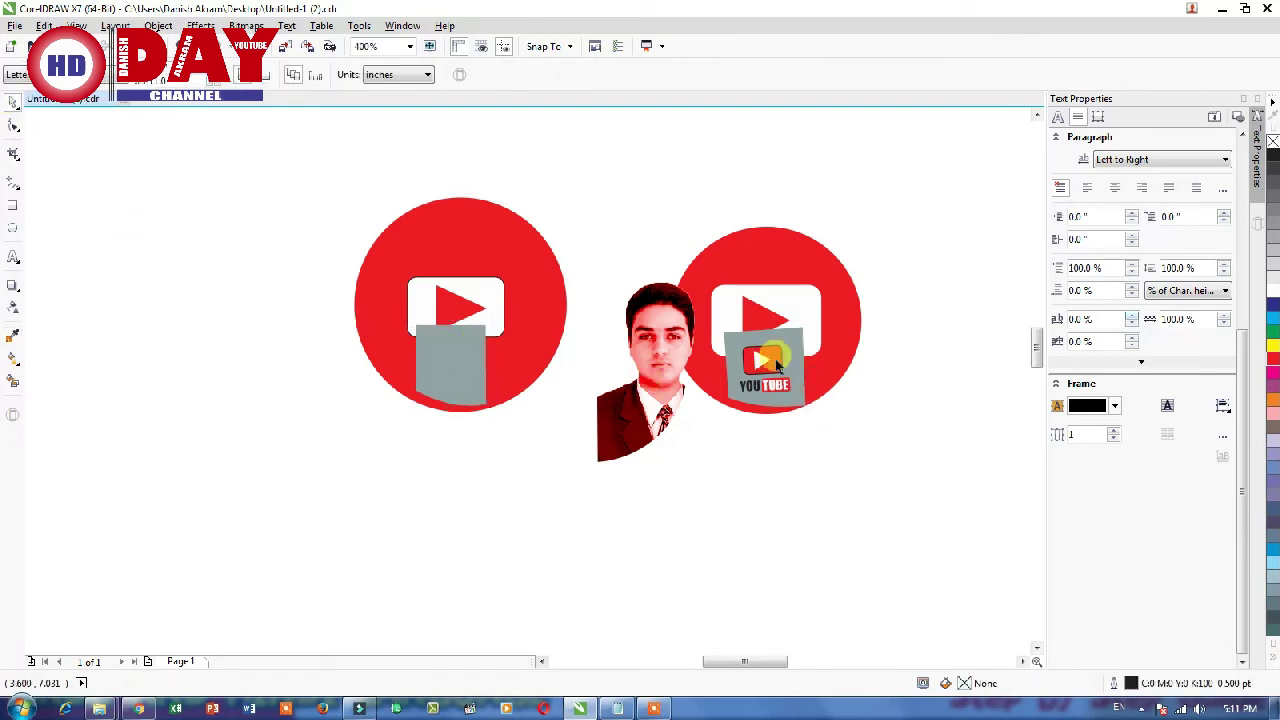
{"action": "left_click_drag", "start_coordinate": [860, 396], "coordinate": [712, 348]}
{"action": "mouse_move", "coordinate": [866, 392]}
{"action": "left_mouse_down"}
{"action": "mouse_move", "coordinate": [700, 340]}
{"action": "mouse_move", "coordinate": [440, 352]}
{"action": "left_mouse_up"}
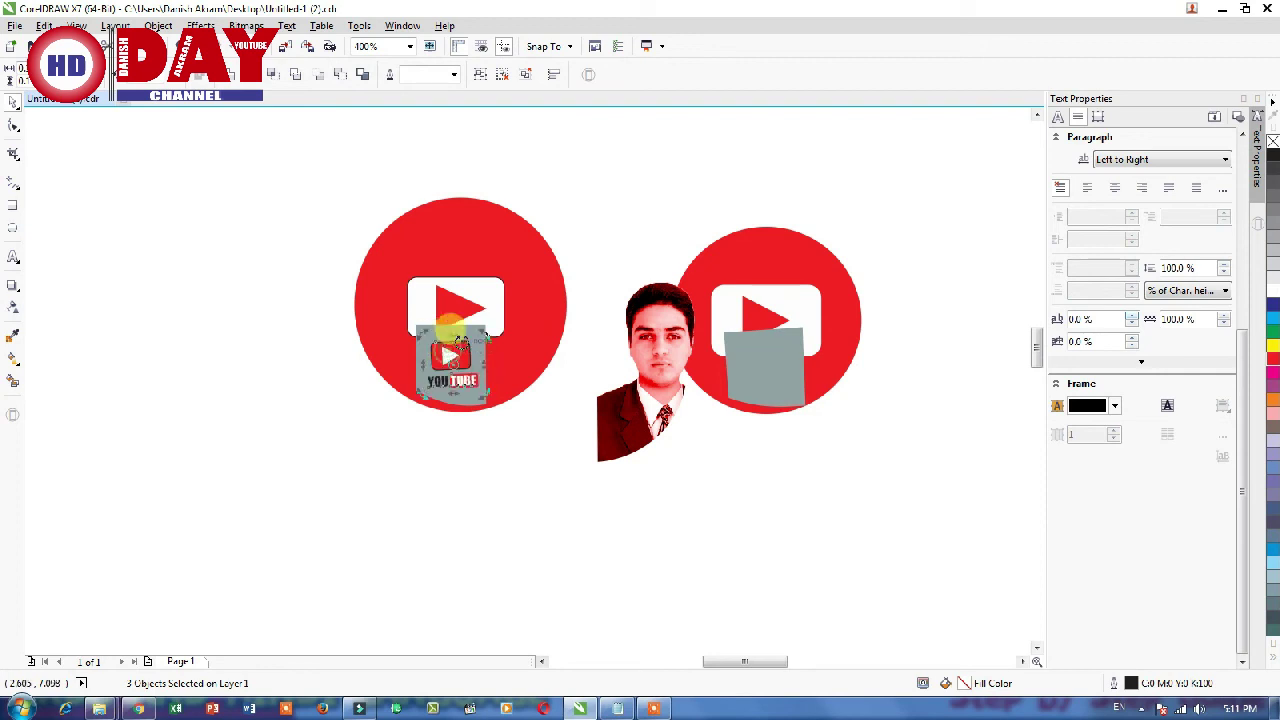
{"action": "left_click_drag", "start_coordinate": [449, 352], "coordinate": [452, 356]}
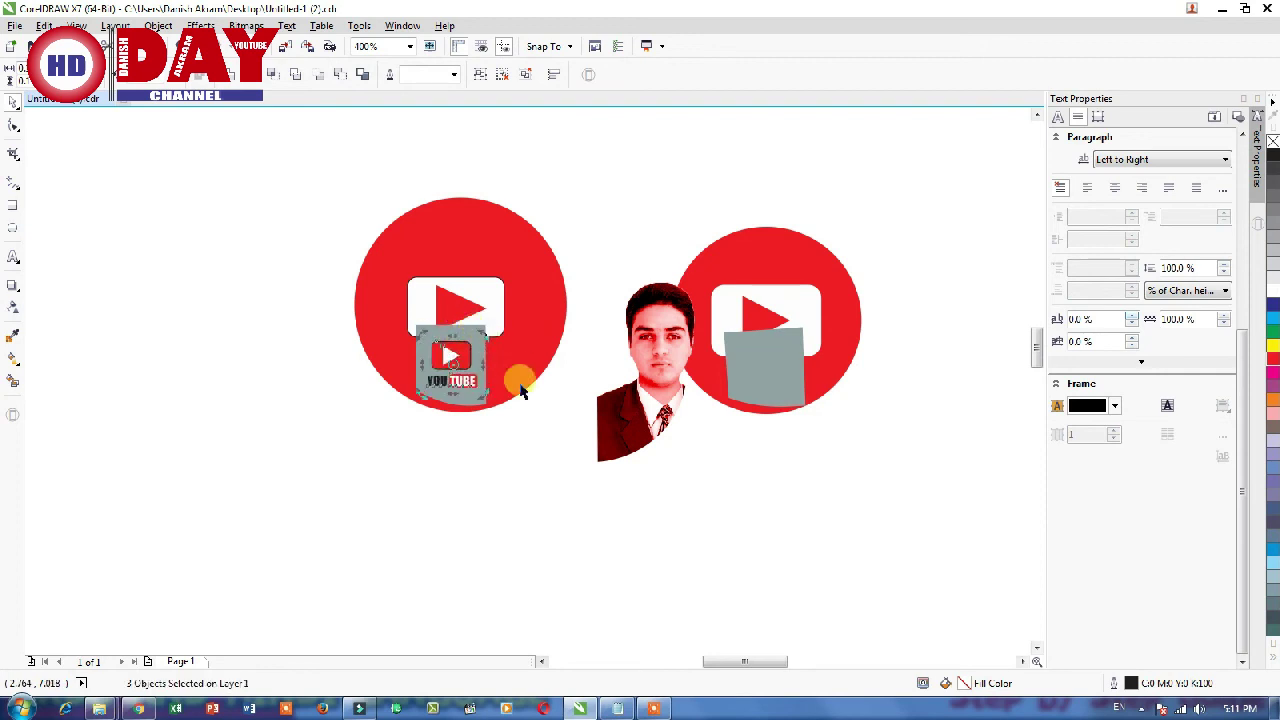
{"action": "left_click", "coordinate": [540, 445]}
{"action": "left_click_drag", "start_coordinate": [658, 358], "coordinate": [550, 296]}
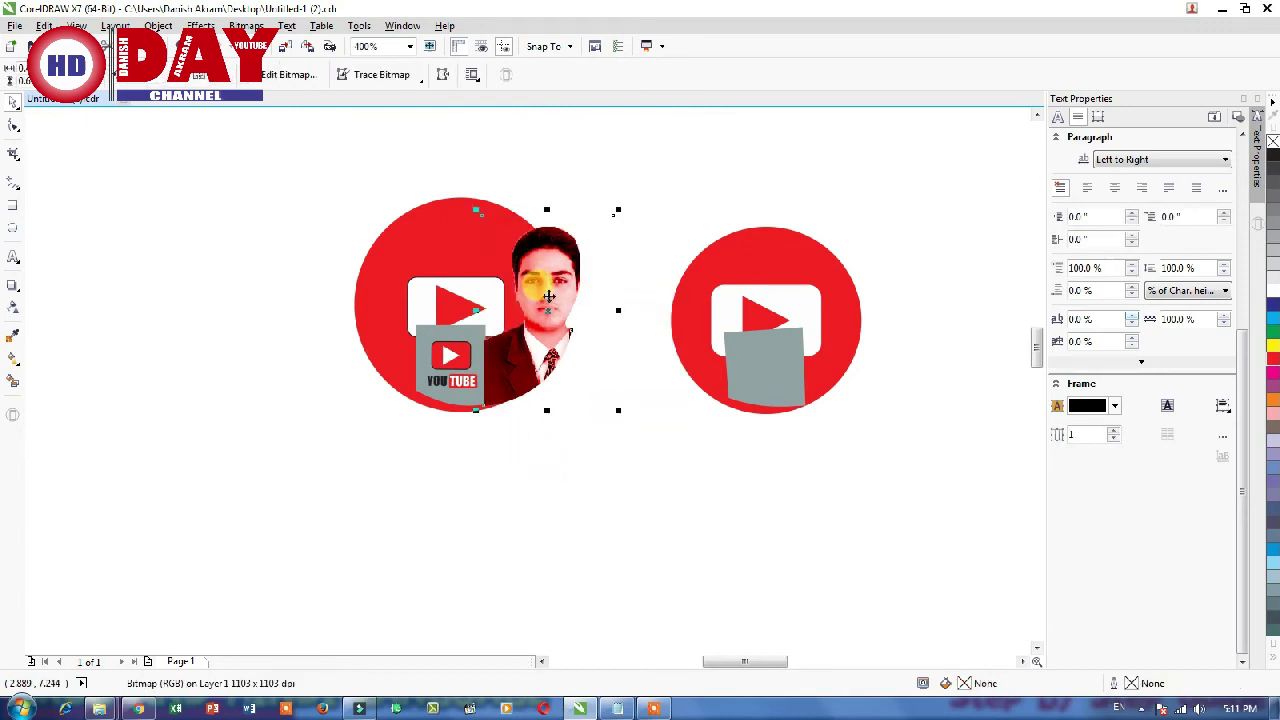
Shift the portrait left and reshape its crop curve so the bottom bows along the circle rim.
{"action": "left_click", "coordinate": [480, 437]}
{"action": "scroll", "coordinate": [488, 385], "scroll_direction": "up", "scroll_amount": 2}
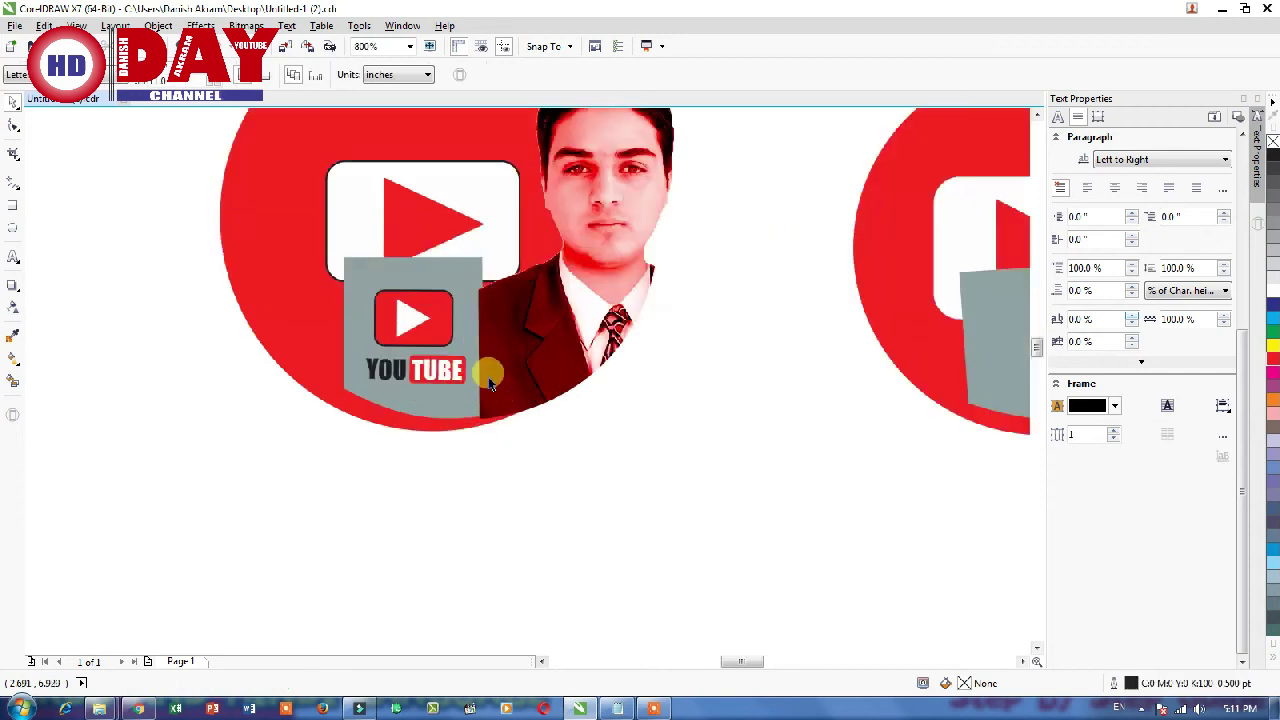
{"action": "left_click_drag", "start_coordinate": [490, 385], "coordinate": [485, 376]}
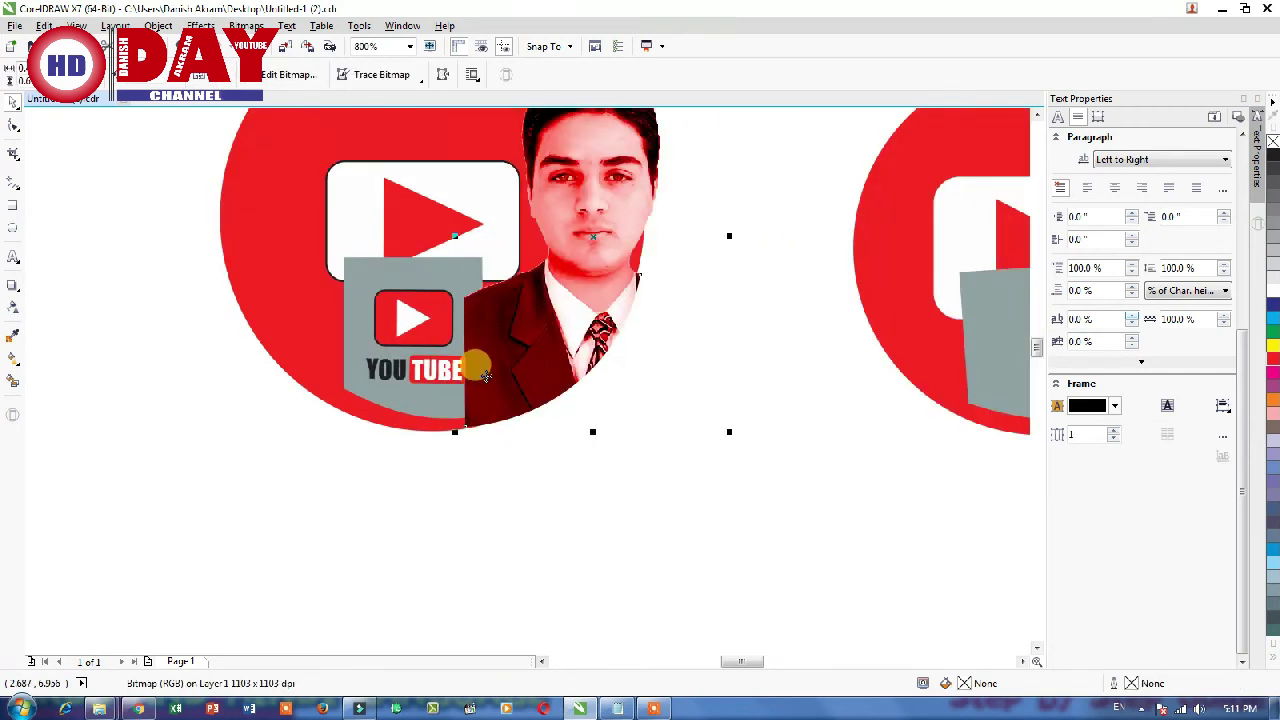
{"action": "scroll", "coordinate": [485, 376], "scroll_direction": "down", "scroll_amount": 2}
{"action": "scroll", "coordinate": [528, 280], "scroll_direction": "up", "scroll_amount": 2}
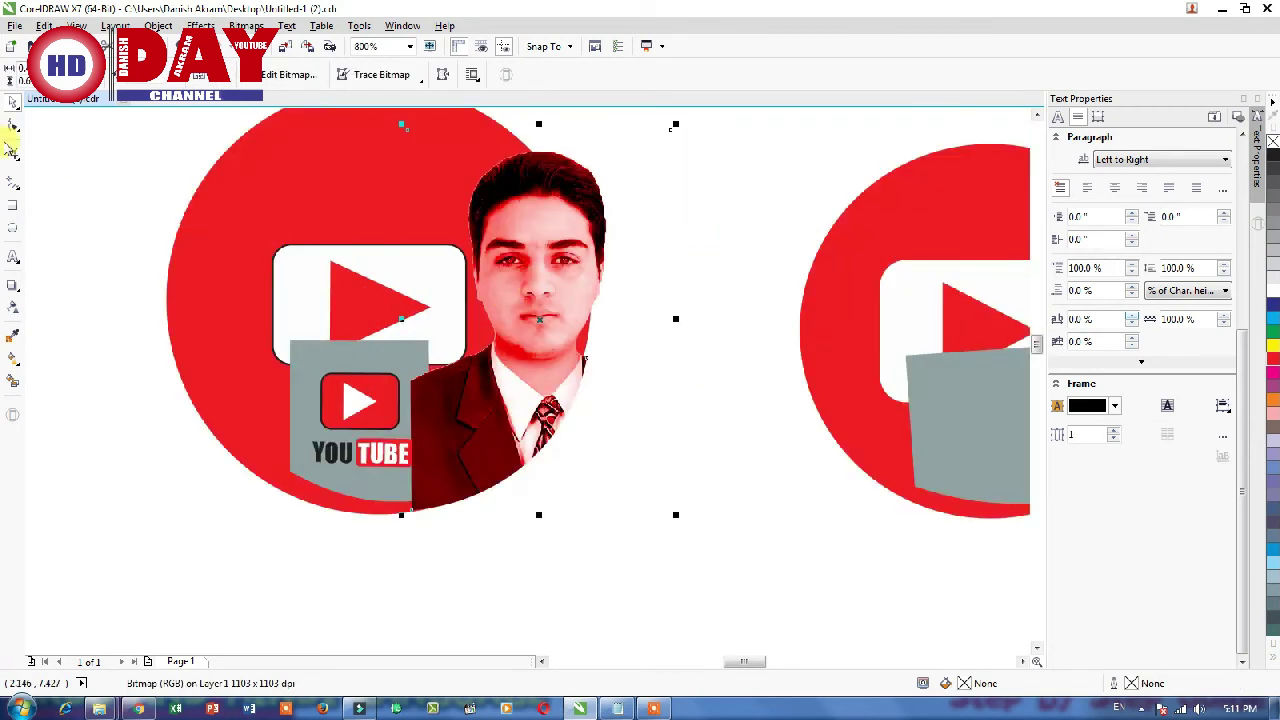
{"action": "left_click", "coordinate": [12, 125]}
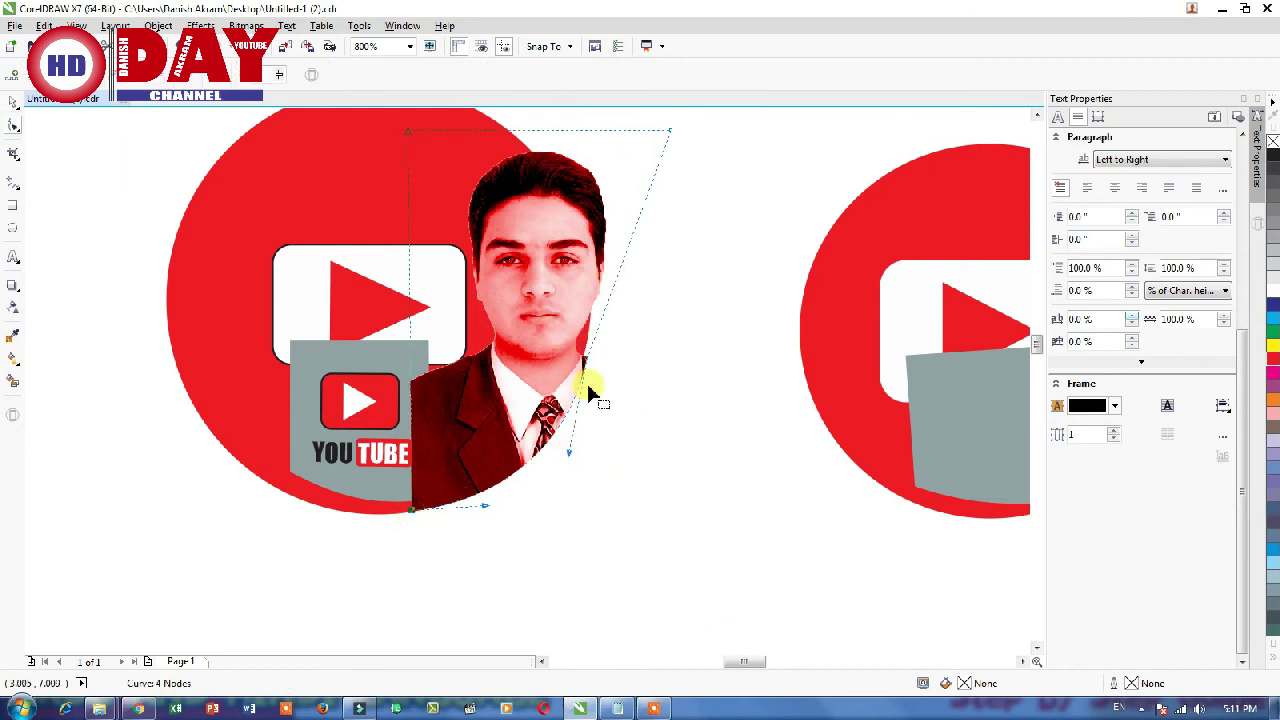
{"action": "left_click_drag", "start_coordinate": [566, 455], "coordinate": [546, 452]}
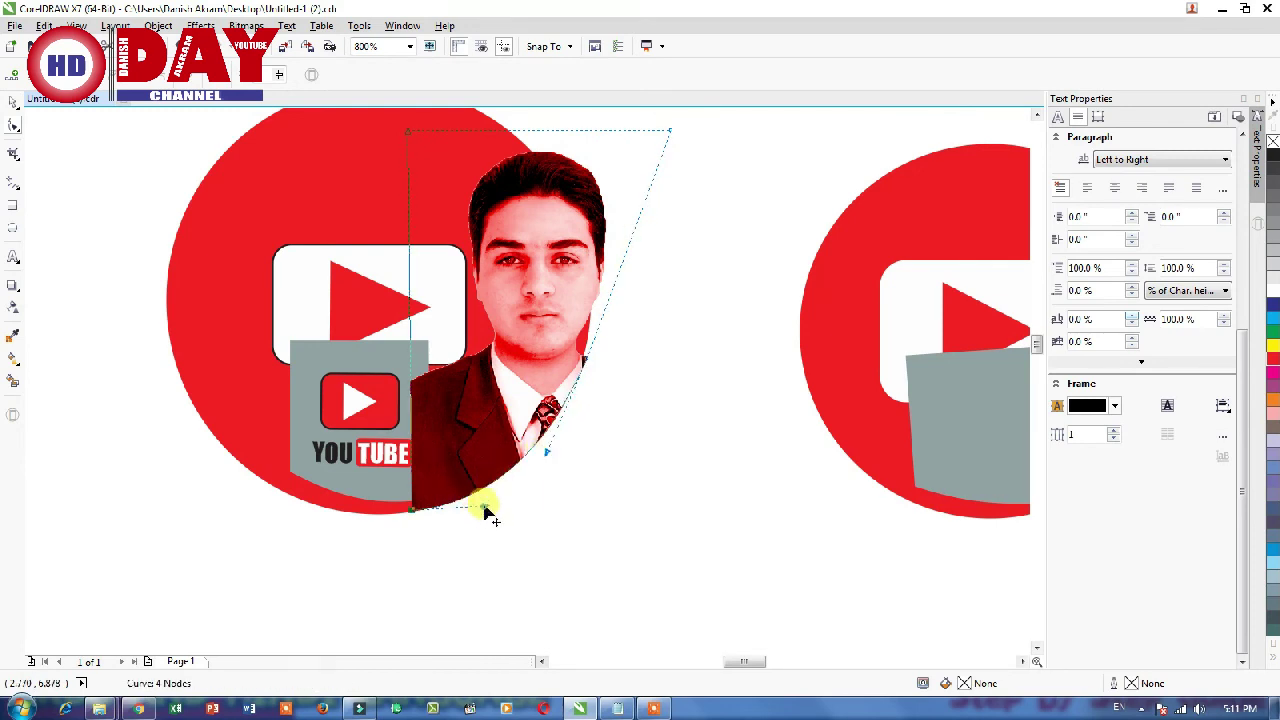
{"action": "left_click", "coordinate": [484, 503]}
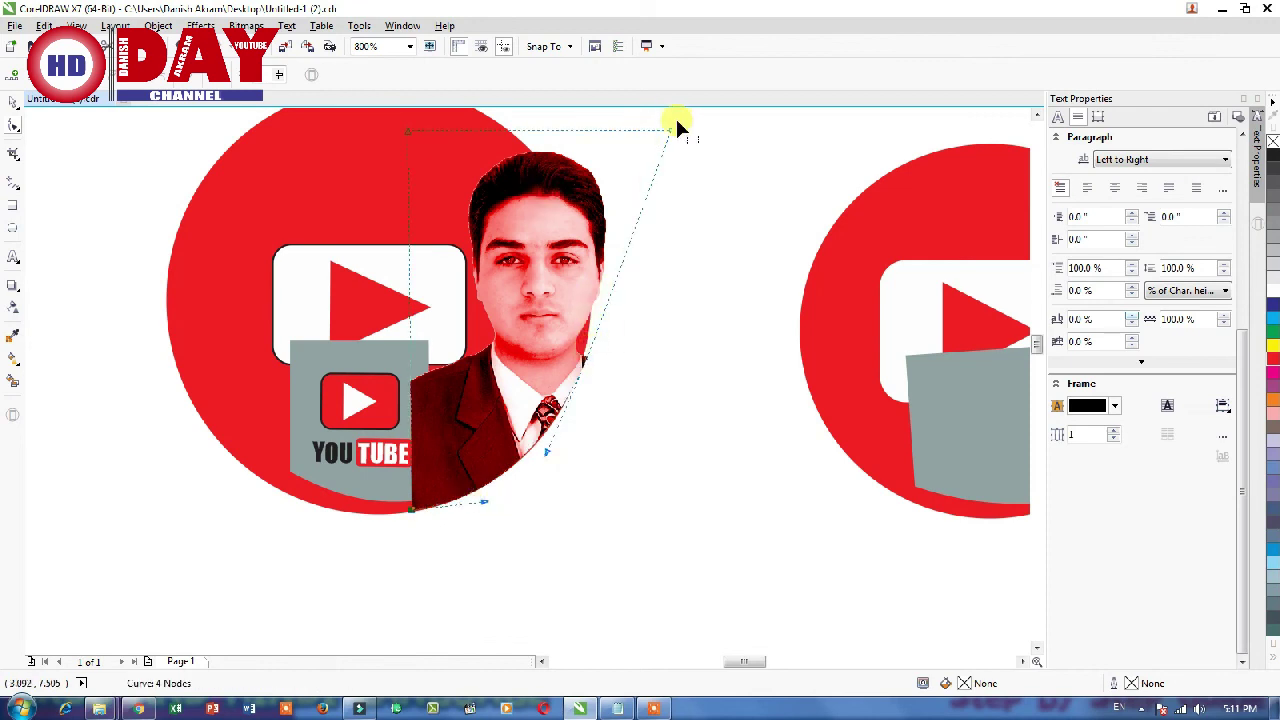
{"action": "left_click_drag", "start_coordinate": [672, 131], "coordinate": [657, 134]}
{"action": "left_click_drag", "start_coordinate": [413, 512], "coordinate": [544, 448]}
{"action": "left_click_drag", "start_coordinate": [590, 366], "coordinate": [582, 350]}
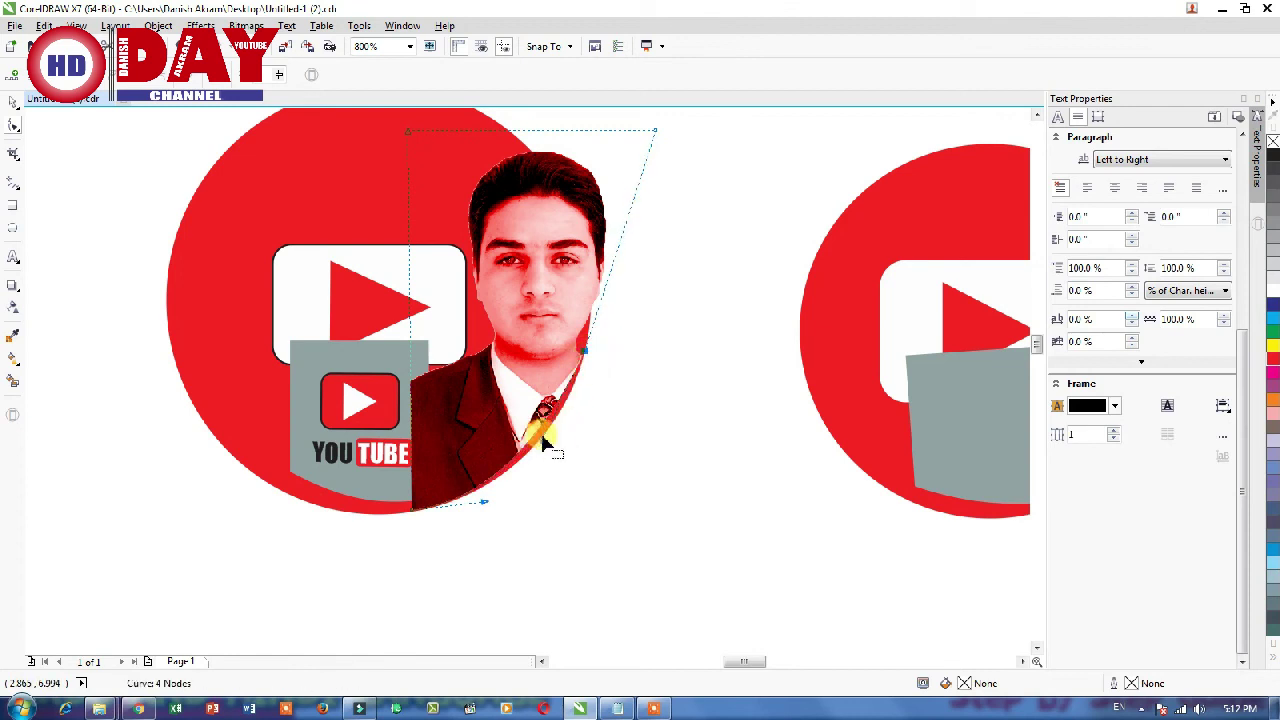
{"action": "left_click_drag", "start_coordinate": [544, 444], "coordinate": [571, 451]}
Send the portrait back one level behind the grey badge and zoom out to the whole page.
{"action": "left_click", "coordinate": [12, 101]}
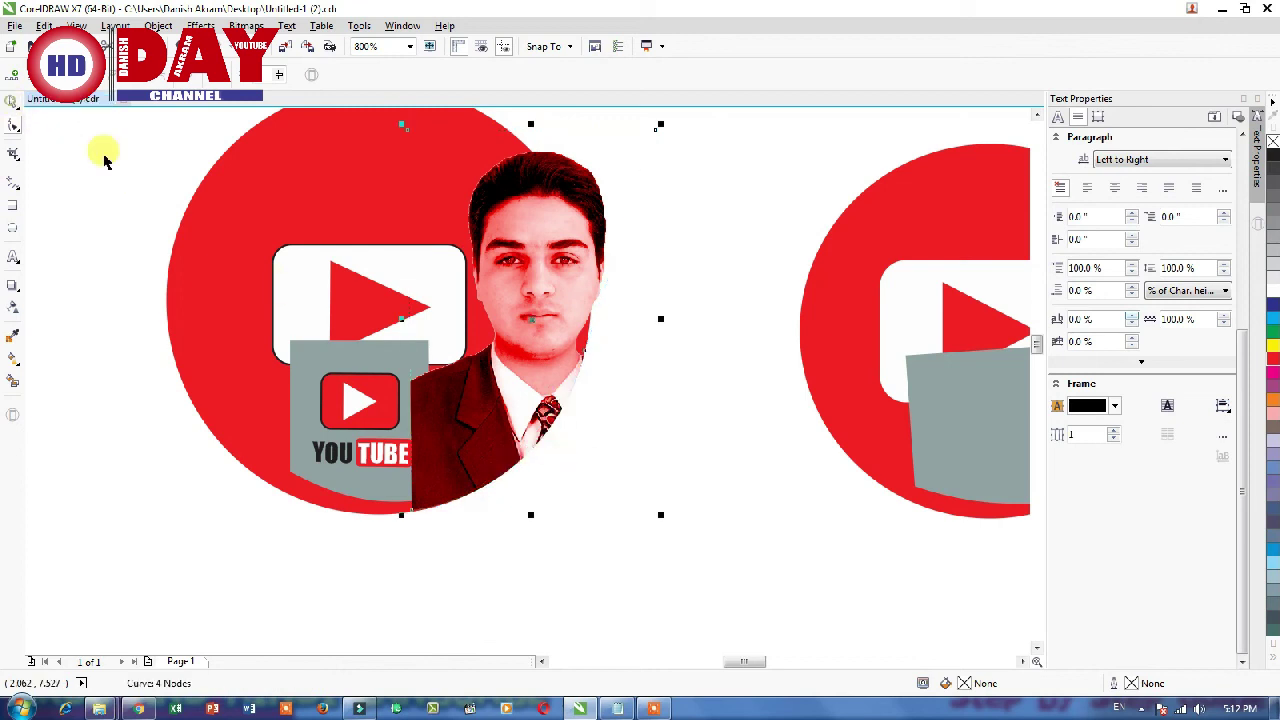
{"action": "left_click", "coordinate": [654, 436]}
{"action": "key", "text": "ctrl+Page_Down"}
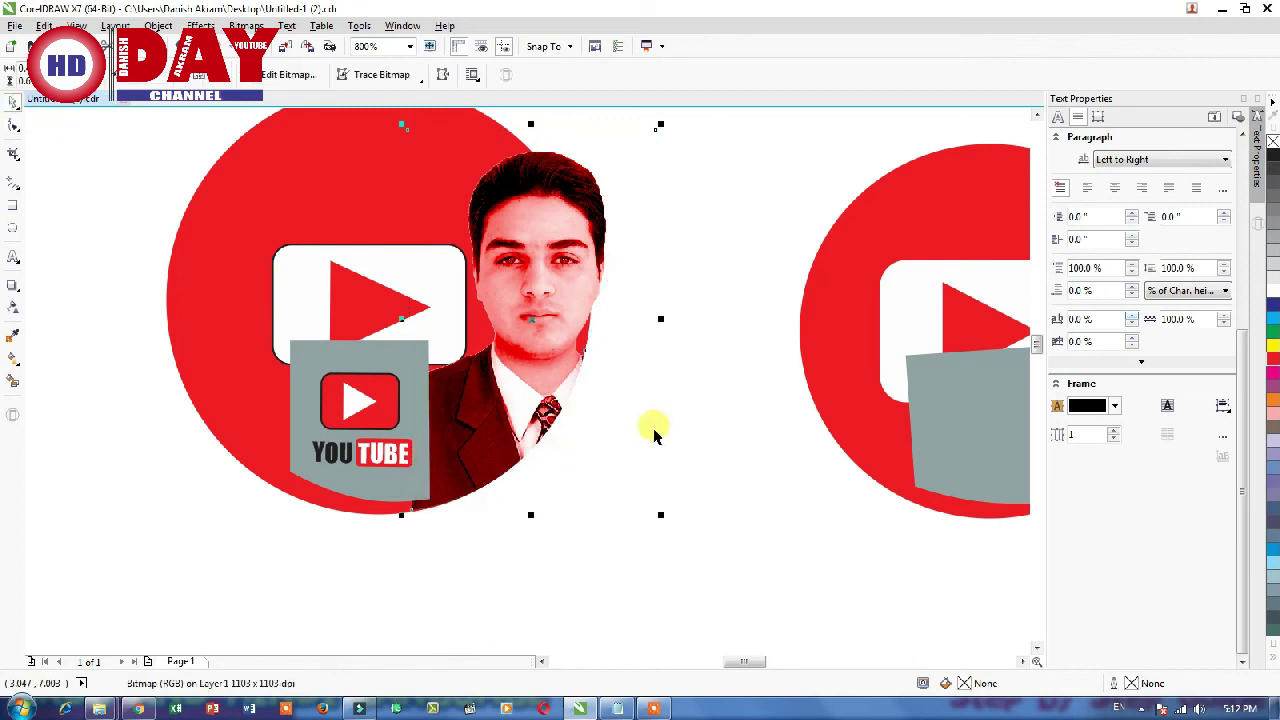
{"action": "key", "text": "shift+F4"}
Type the channel owner's name as a text line to the left of the logo.
{"action": "left_click", "coordinate": [705, 494]}
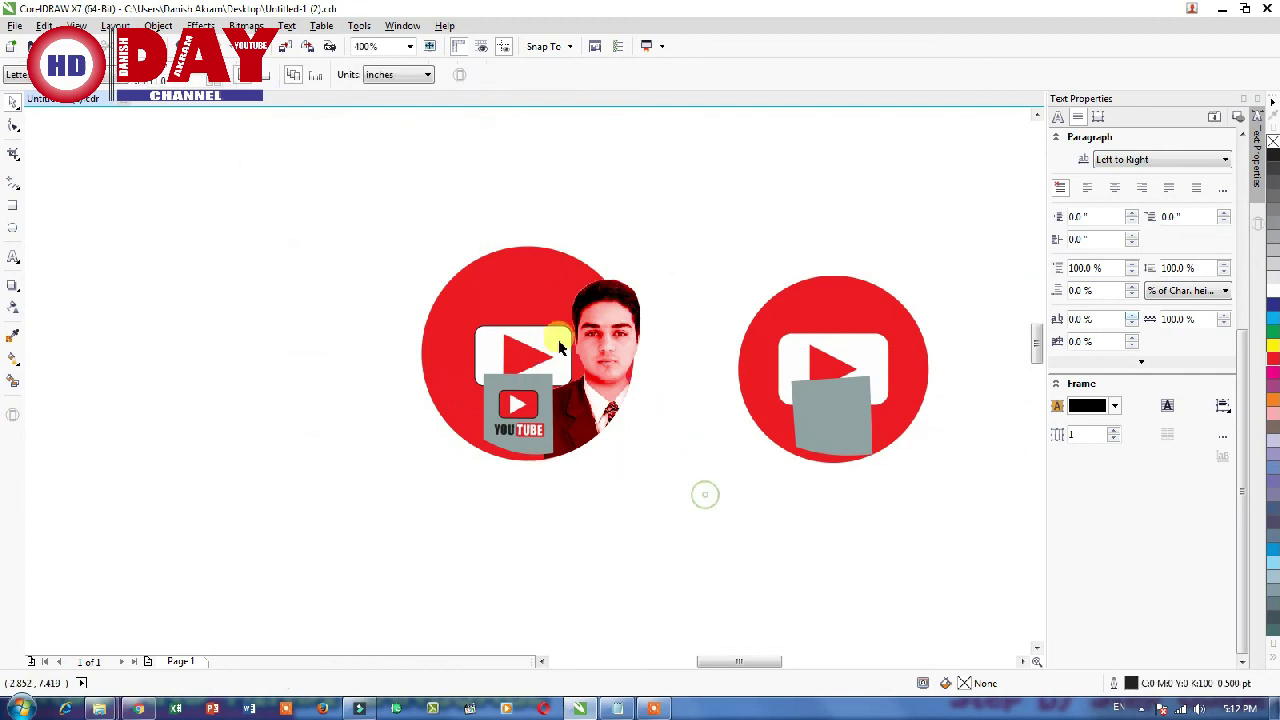
{"action": "mouse_move", "coordinate": [711, 200]}
{"action": "left_mouse_down"}
{"action": "mouse_move", "coordinate": [334, 387]}
{"action": "mouse_move", "coordinate": [486, 214]}
{"action": "left_mouse_up"}
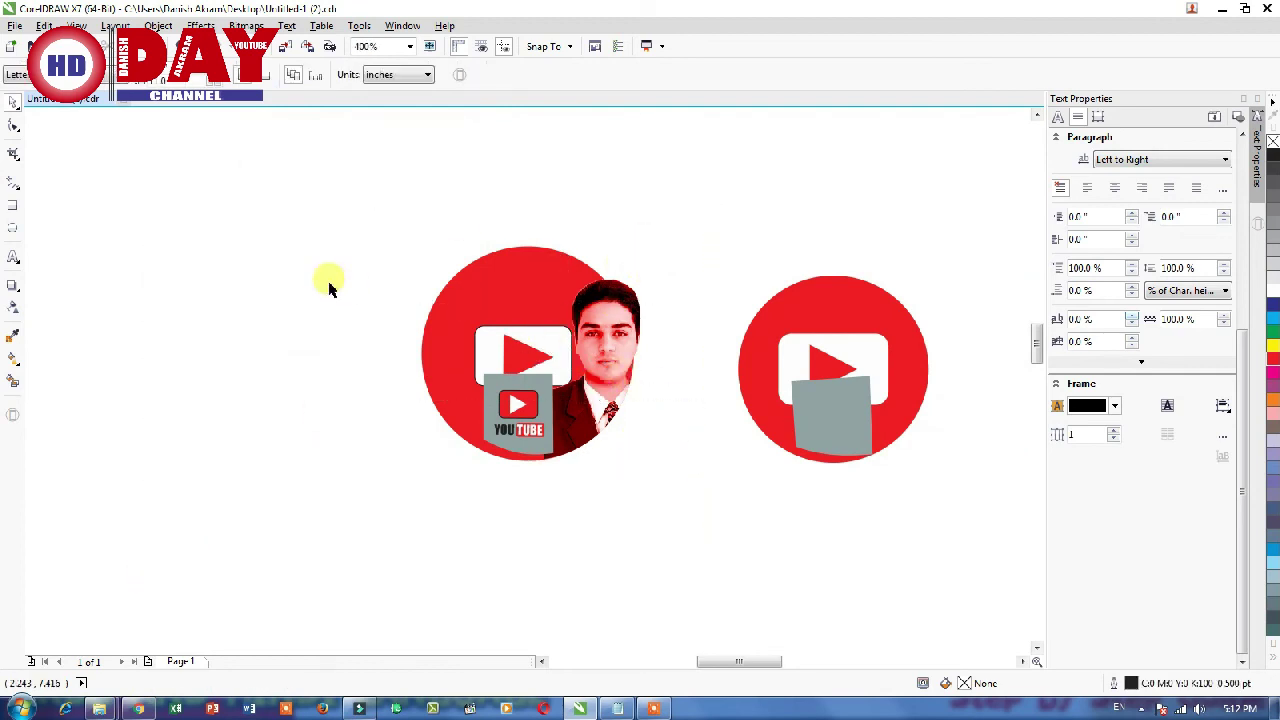
{"action": "left_click", "coordinate": [13, 257]}
{"action": "left_click", "coordinate": [155, 250]}
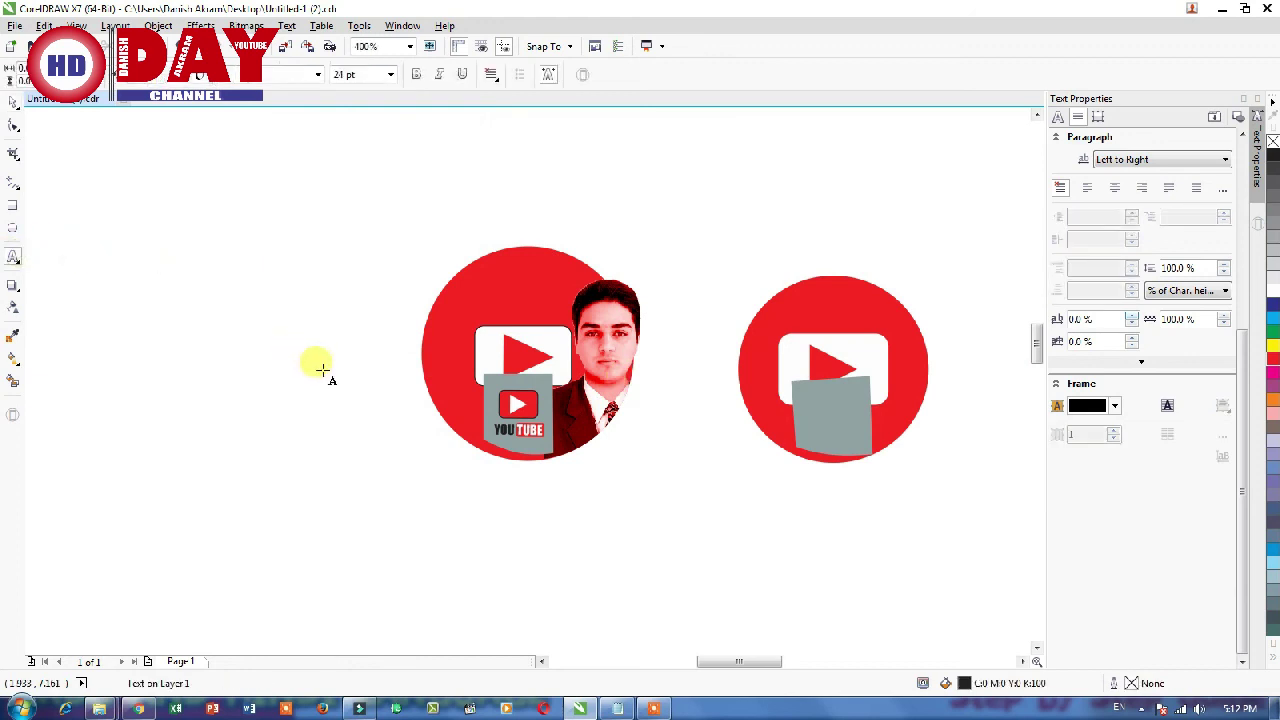
{"action": "type", "text": "da"}
{"action": "key", "text": "BackSpace"}
{"action": "key", "text": "BackSpace"}
{"action": "type", "text": "D"}
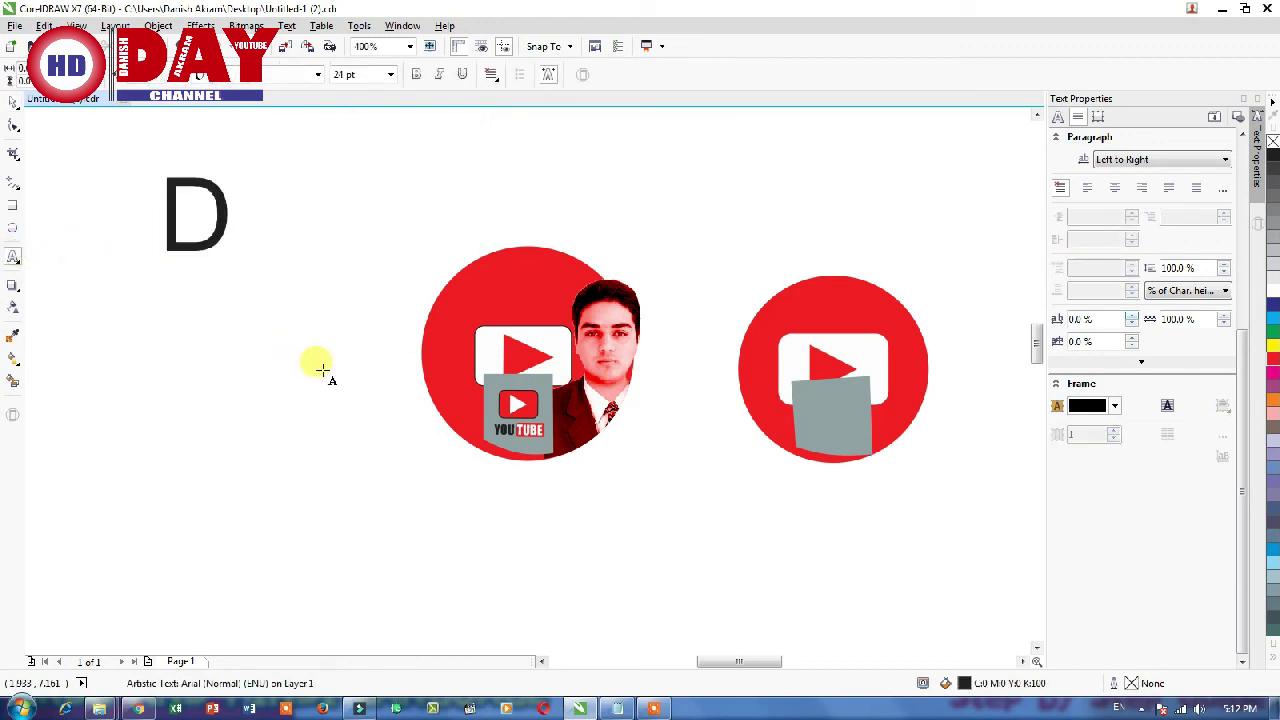
{"action": "type", "text": "anish "}
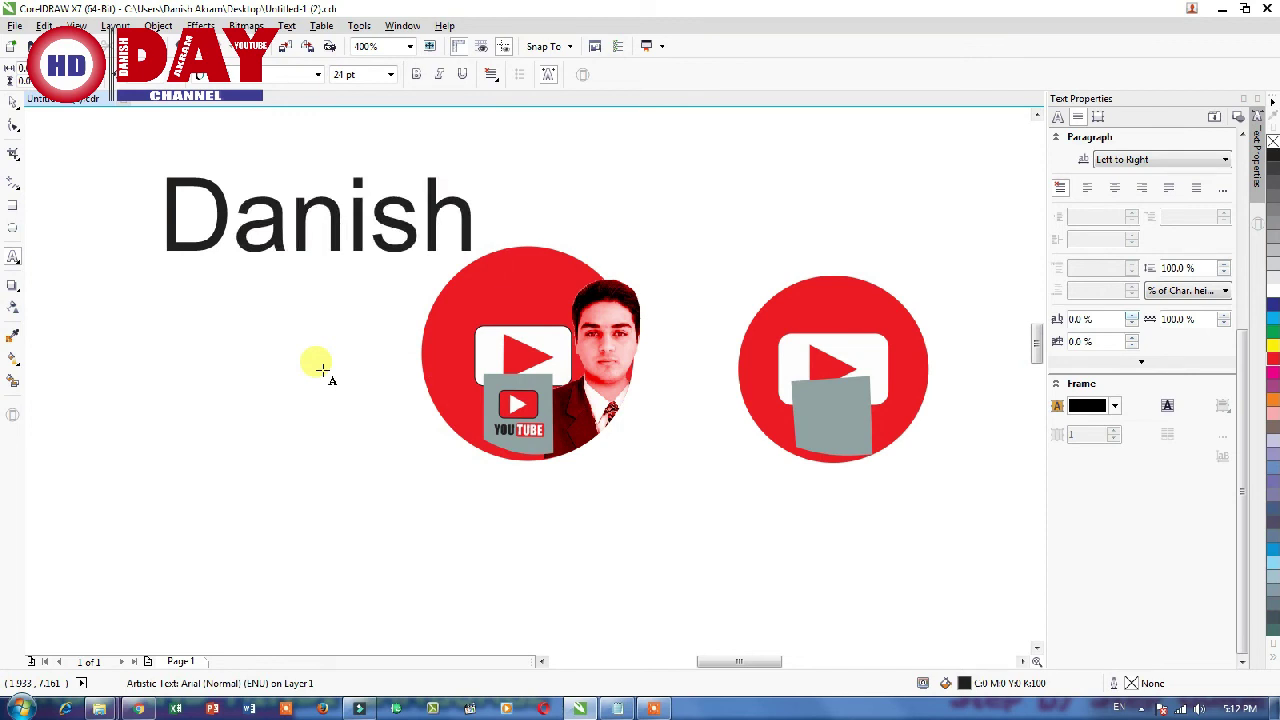
{"action": "type", "text": "Akram"}
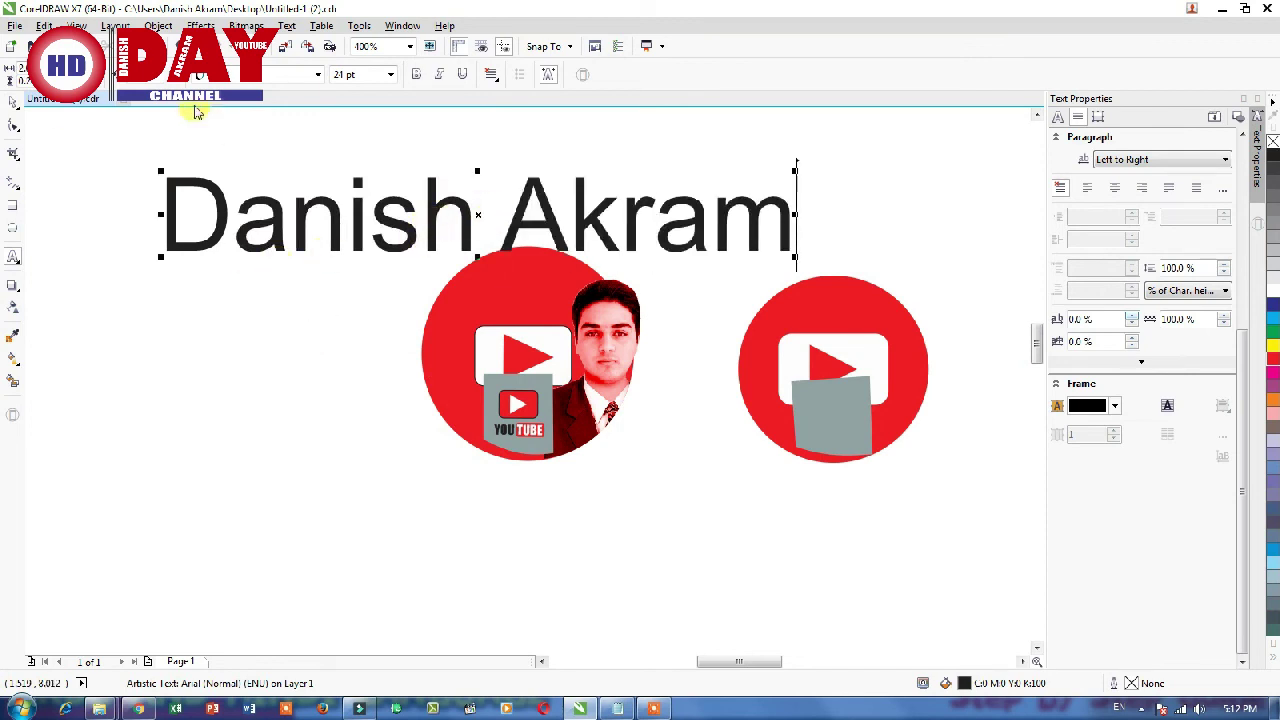
Set the name in the Firestarter font and shrink it to about 9 pt.
{"action": "key", "text": "ctrl+a"}
{"action": "left_click", "coordinate": [318, 74]}
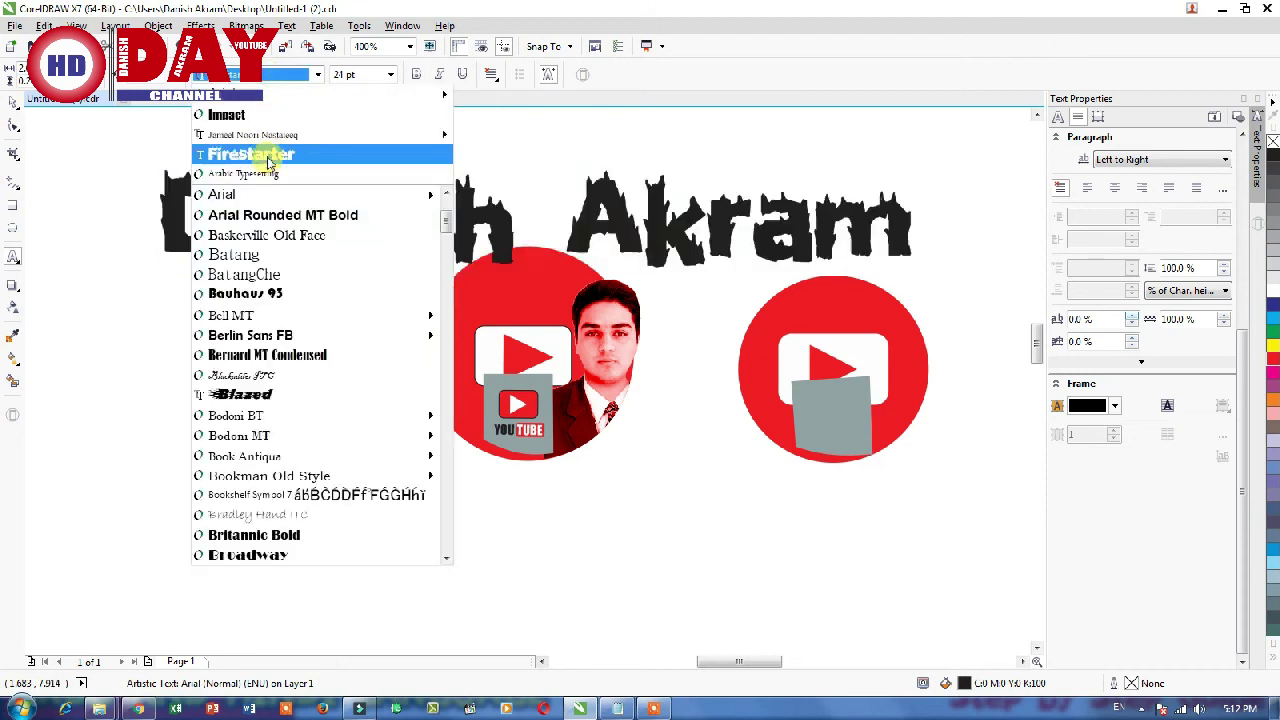
{"action": "left_click", "coordinate": [268, 156]}
{"action": "left_click", "coordinate": [8, 102]}
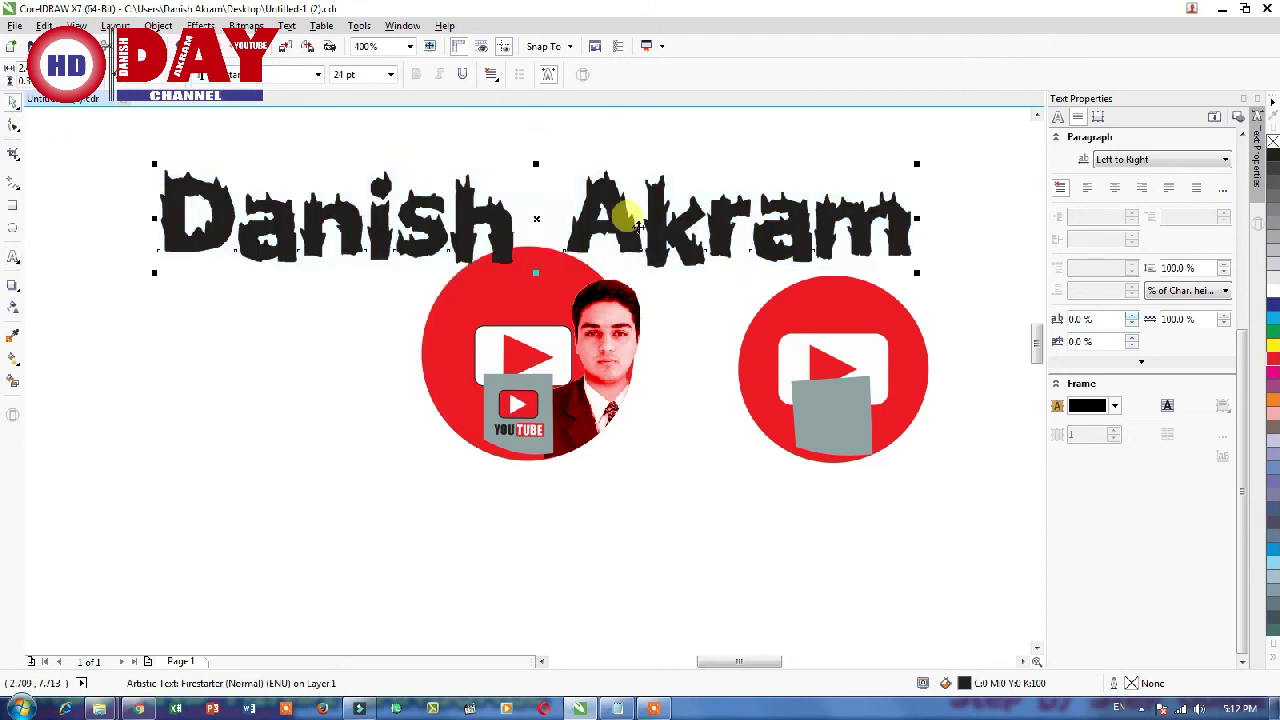
{"action": "left_click_drag", "start_coordinate": [916, 163], "coordinate": [393, 193]}
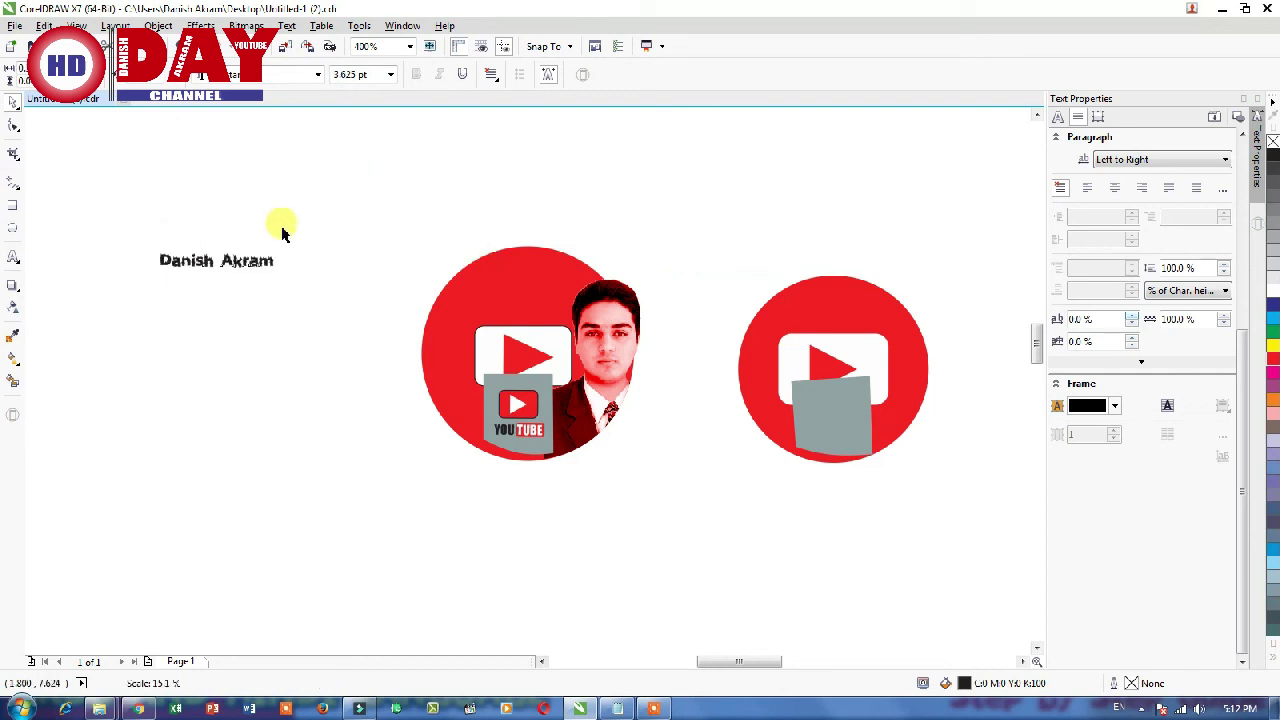
Move the name onto the red circle, make it white, and split it into two centred lines.
{"action": "mouse_move", "coordinate": [255, 256]}
{"action": "left_mouse_down"}
{"action": "mouse_move", "coordinate": [548, 298]}
{"action": "mouse_move", "coordinate": [550, 310]}
{"action": "left_mouse_up"}
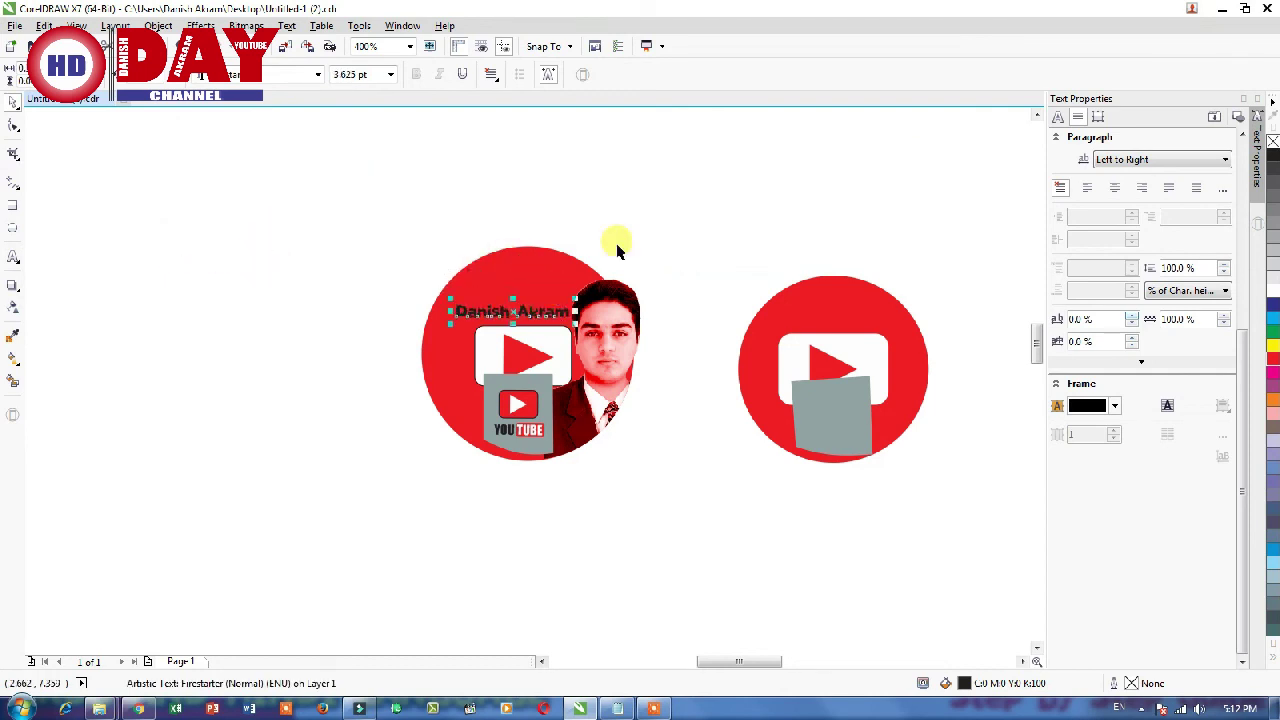
{"action": "left_click", "coordinate": [1274, 311]}
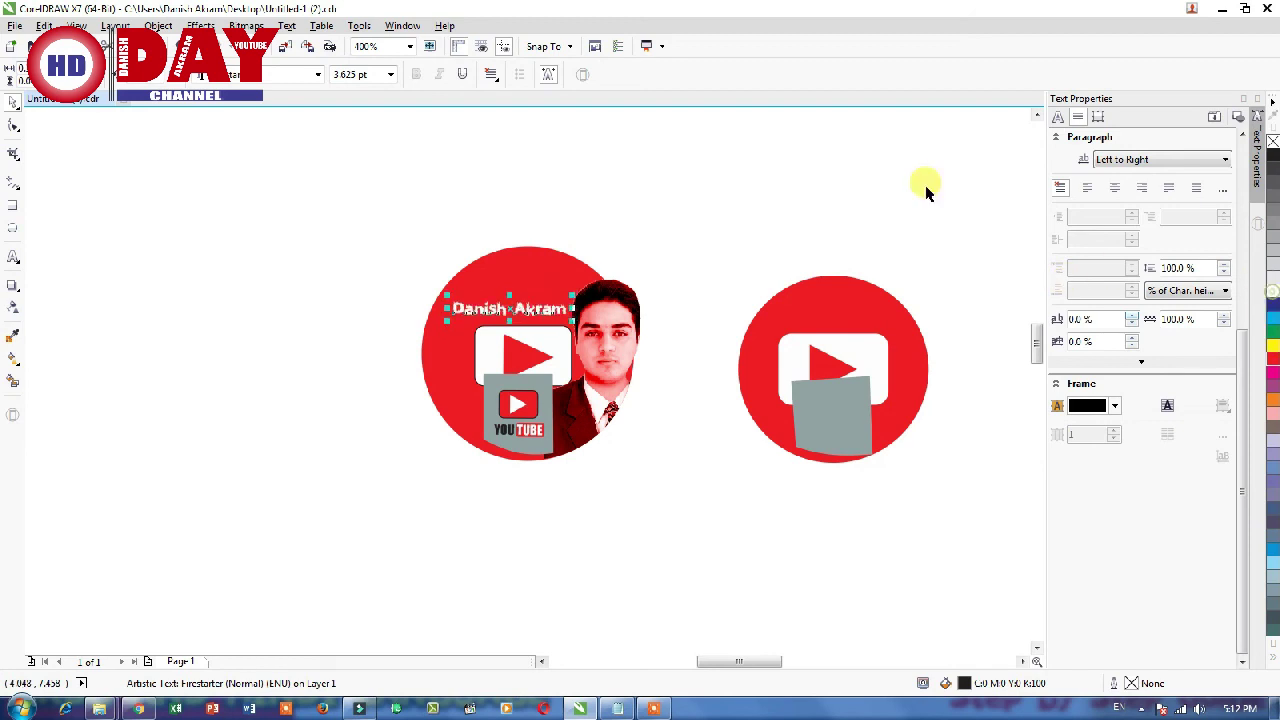
{"action": "left_click", "coordinate": [911, 177]}
{"action": "scroll", "coordinate": [556, 300], "scroll_direction": "up", "scroll_amount": 2}
{"action": "double_click", "coordinate": [458, 291]}
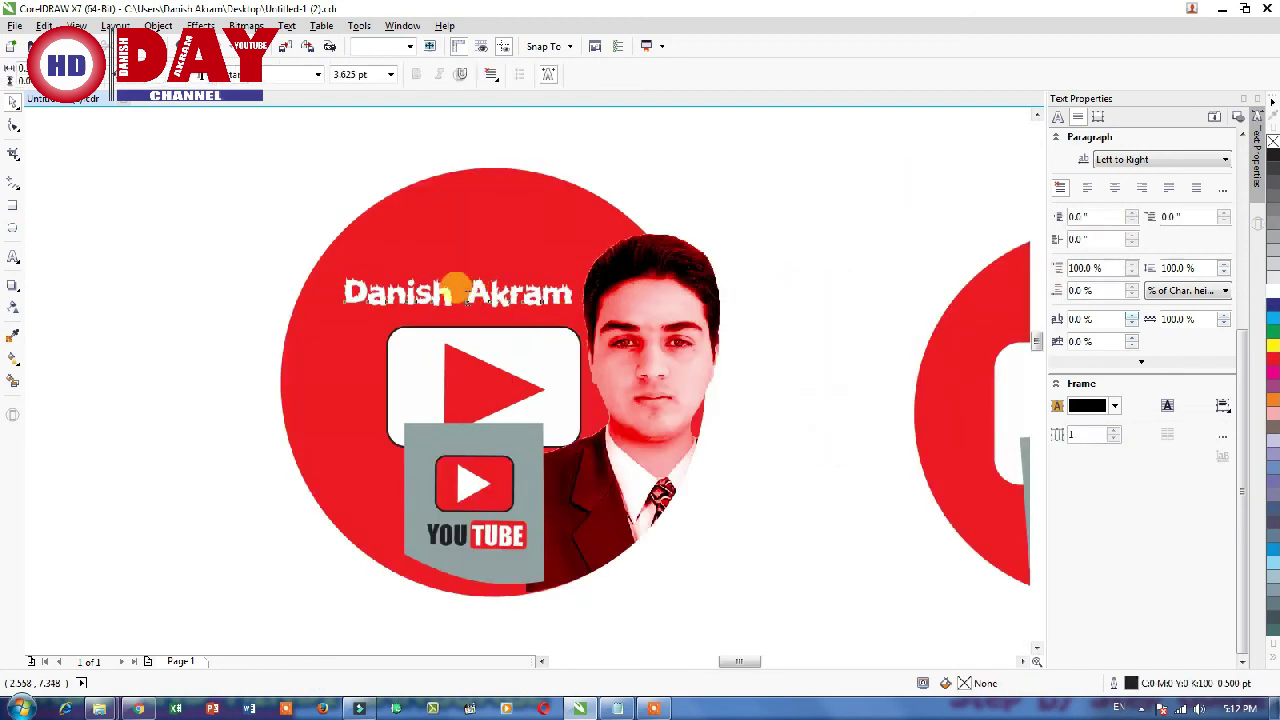
{"action": "key", "text": "Return"}
{"action": "key", "text": "ctrl+e"}
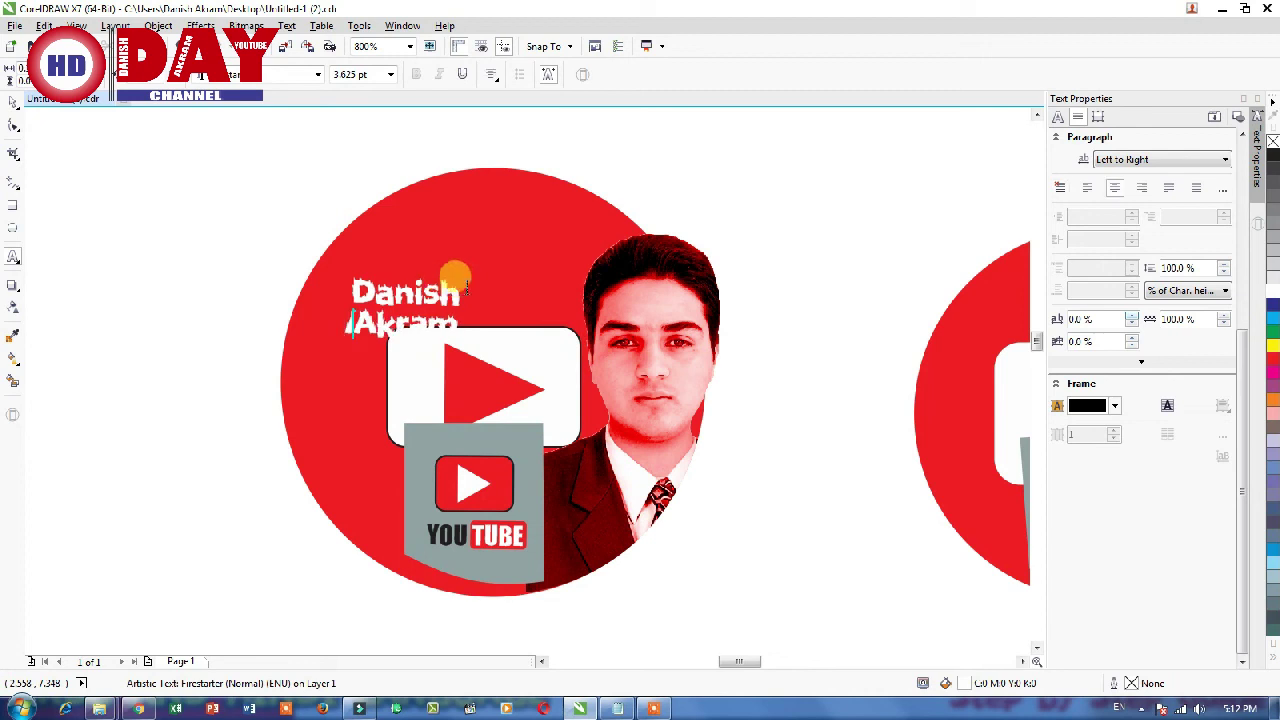
Place the name above the play icon and enlarge it to about 60 pt.
{"action": "left_click", "coordinate": [14, 102]}
{"action": "left_click_drag", "start_coordinate": [372, 292], "coordinate": [472, 229]}
{"action": "mouse_move", "coordinate": [444, 276]}
{"action": "left_mouse_down"}
{"action": "mouse_move", "coordinate": [374, 316]}
{"action": "mouse_move", "coordinate": [398, 299]}
{"action": "left_mouse_up"}
{"action": "left_click", "coordinate": [875, 255]}
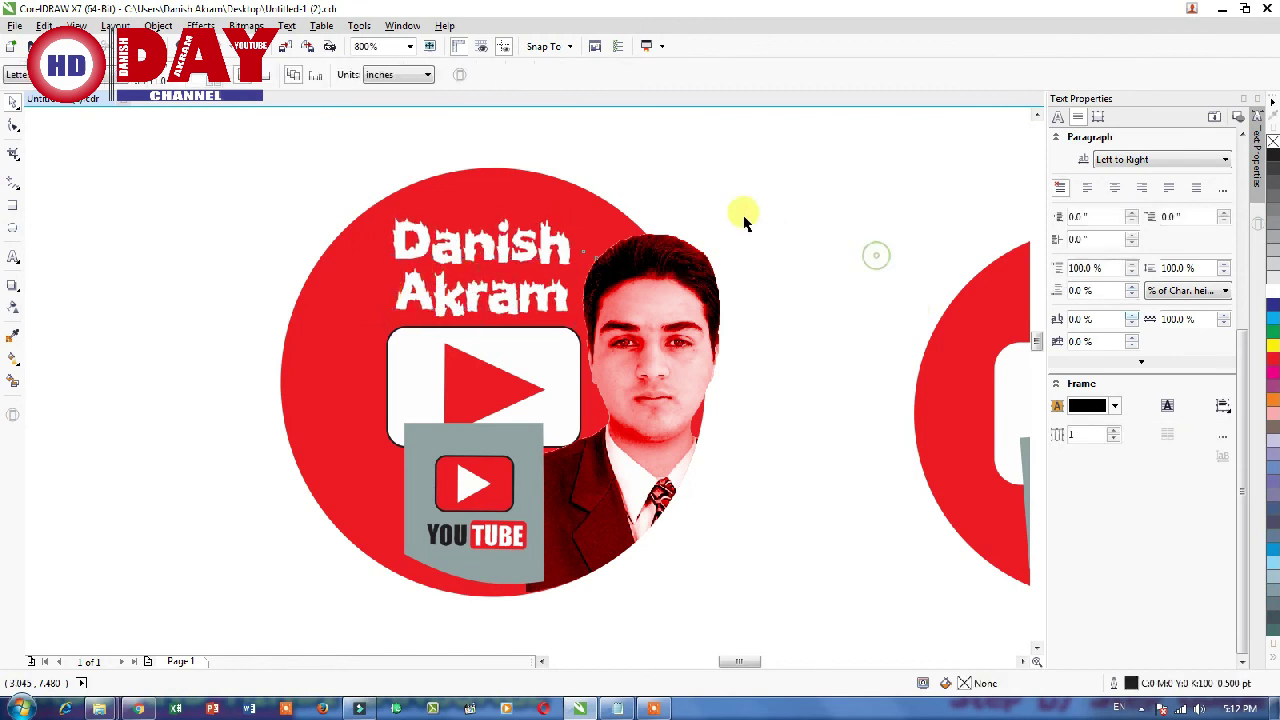
{"action": "left_click", "coordinate": [563, 250]}
{"action": "left_click", "coordinate": [771, 206]}
{"action": "scroll", "coordinate": [823, 191], "scroll_direction": "down", "scroll_amount": 2}
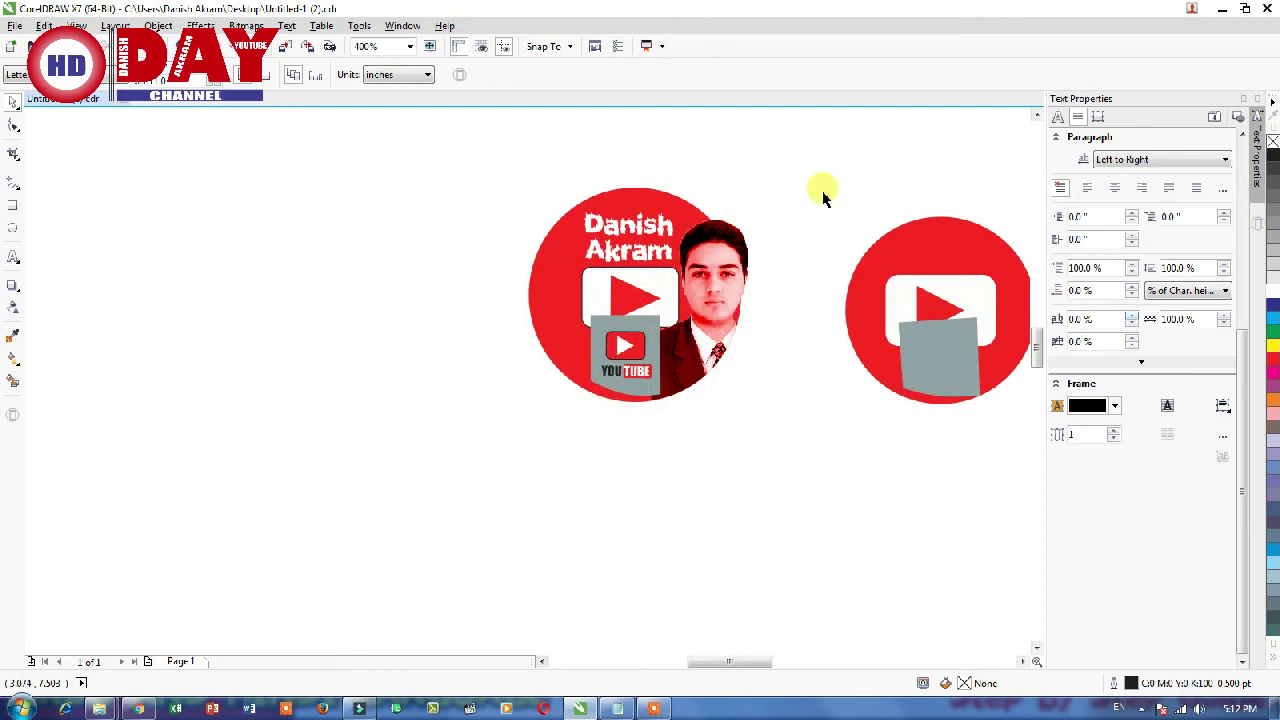
{"action": "left_click_drag", "start_coordinate": [825, 136], "coordinate": [478, 453]}
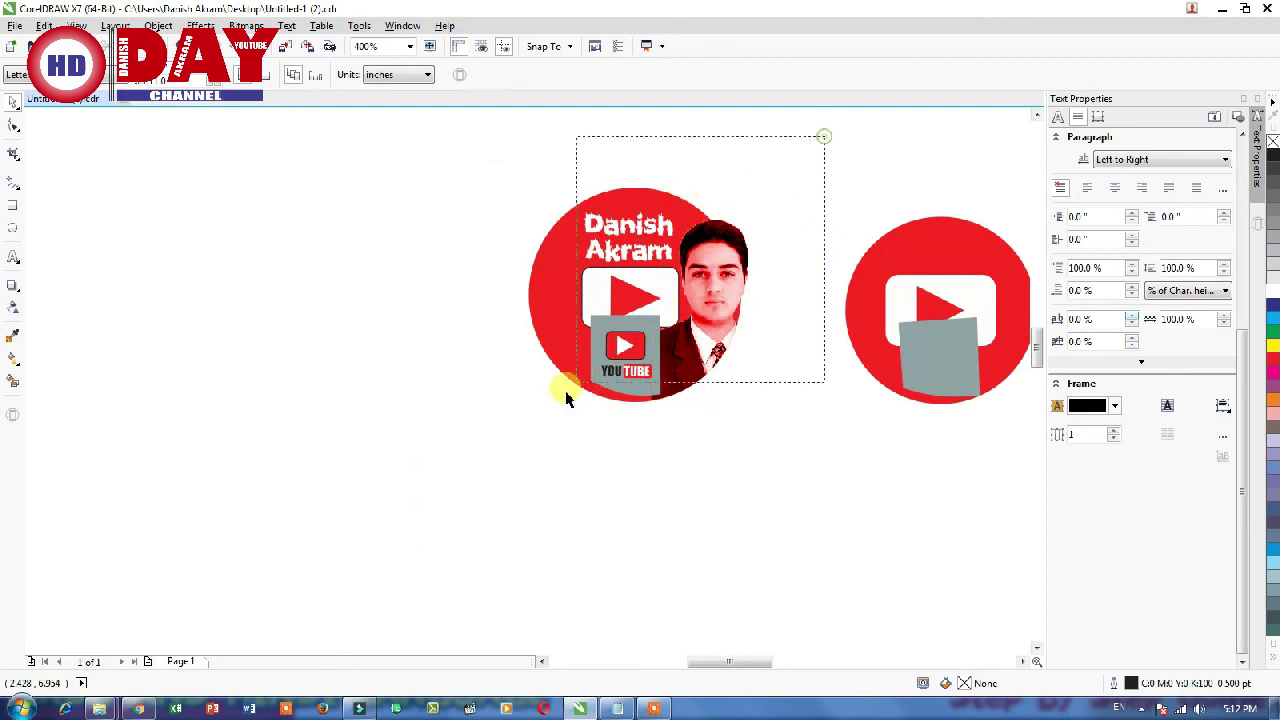
{"action": "left_click", "coordinate": [706, 451]}
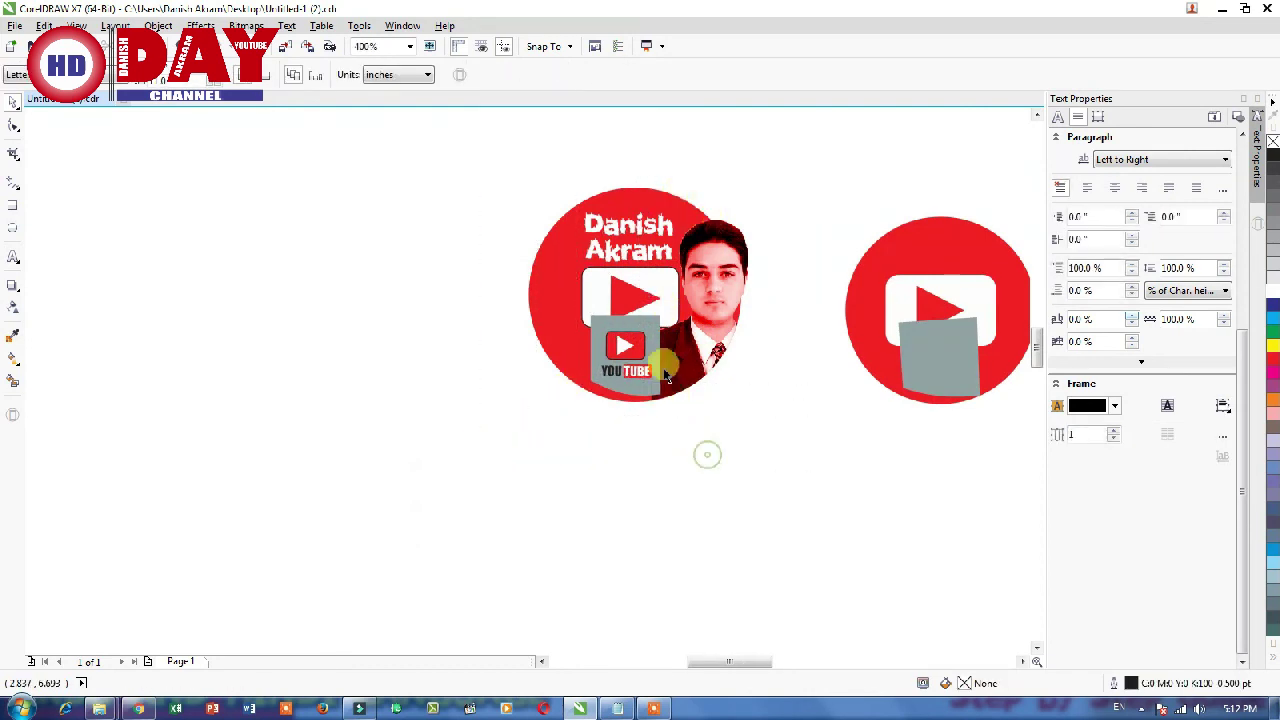
{"action": "left_click_drag", "start_coordinate": [670, 437], "coordinate": [547, 316]}
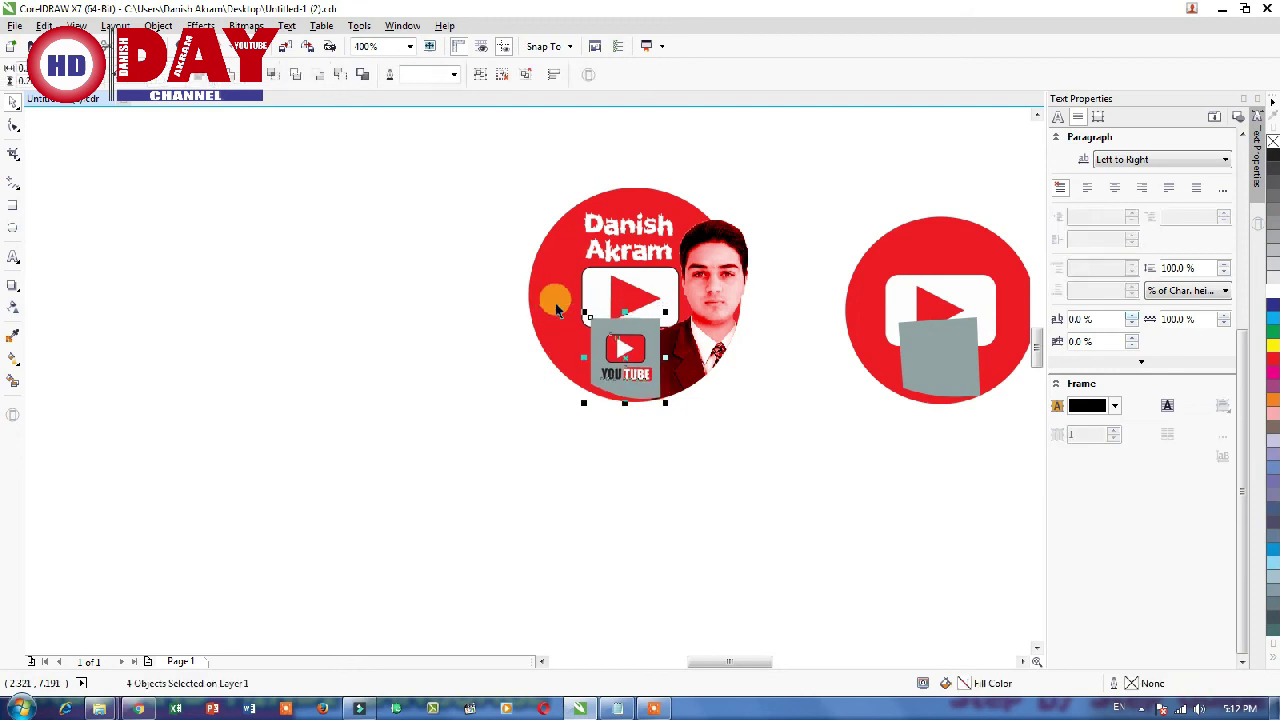
{"action": "left_click", "coordinate": [729, 417]}
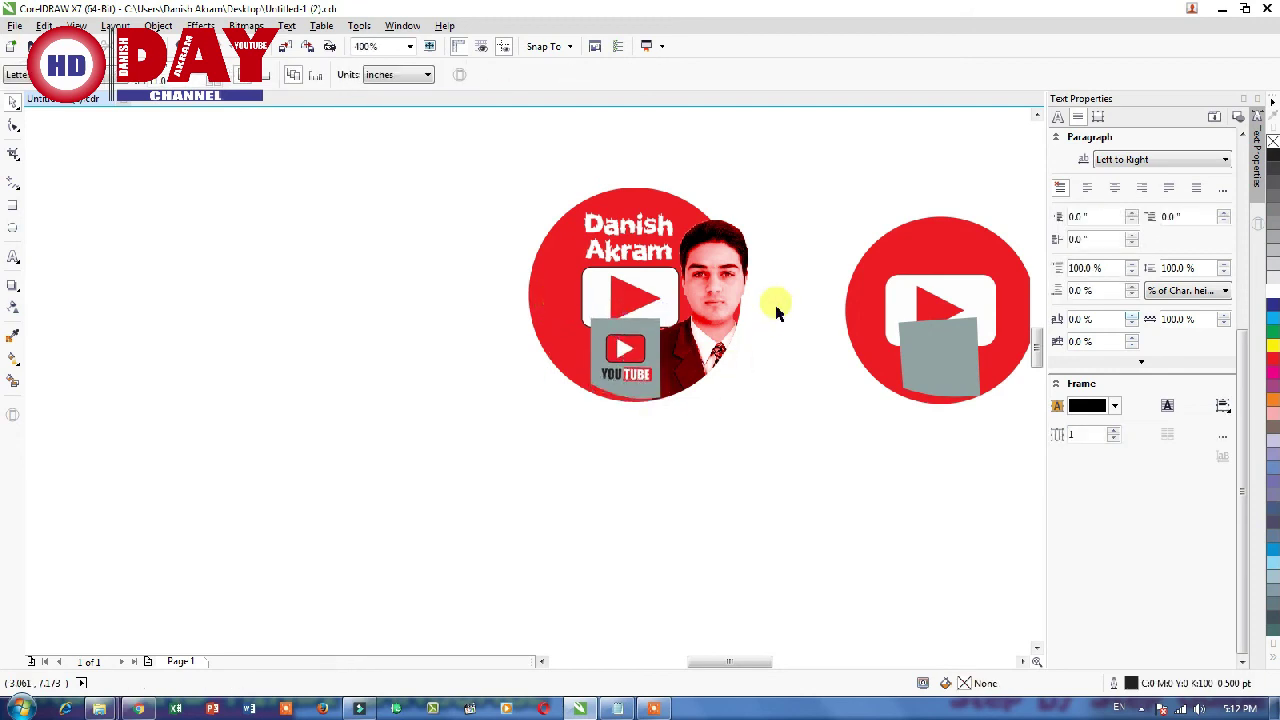
{"action": "scroll", "coordinate": [777, 309], "scroll_direction": "down", "scroll_amount": 2}
{"action": "scroll", "coordinate": [780, 251], "scroll_direction": "up", "scroll_amount": 2}
{"action": "scroll", "coordinate": [760, 285], "scroll_direction": "up", "scroll_amount": 2}
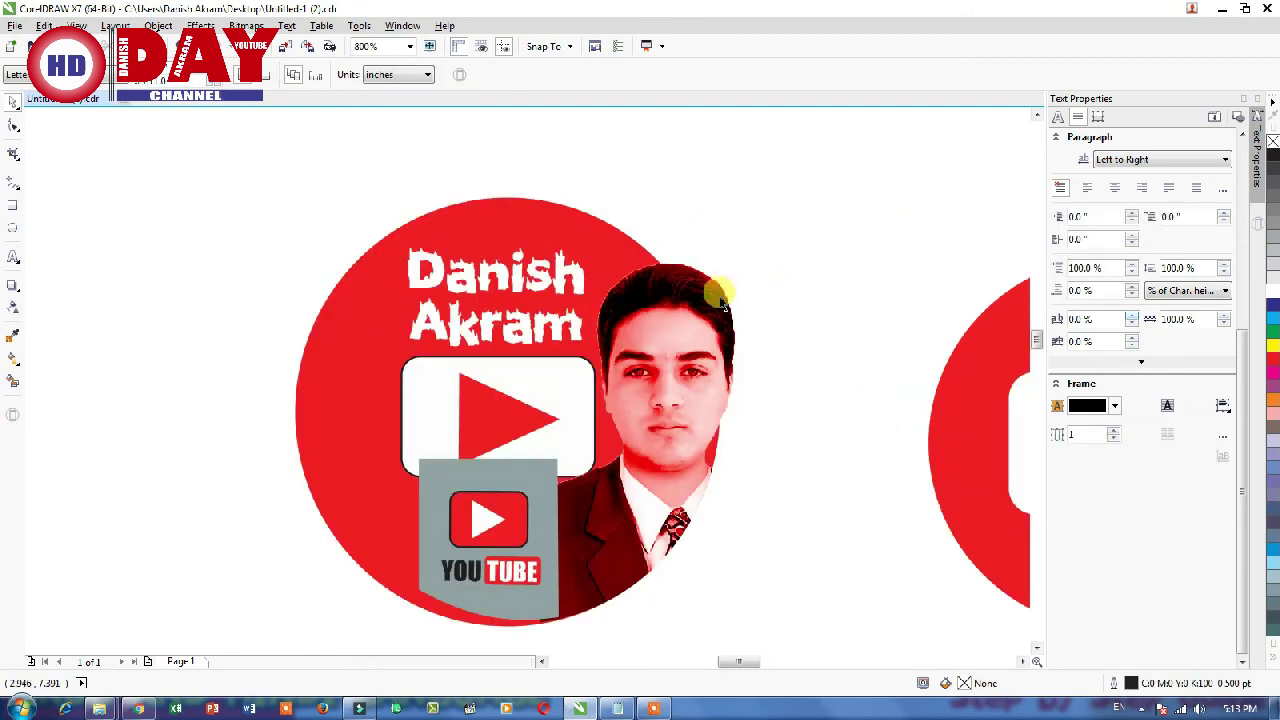
{"action": "left_click", "coordinate": [548, 333]}
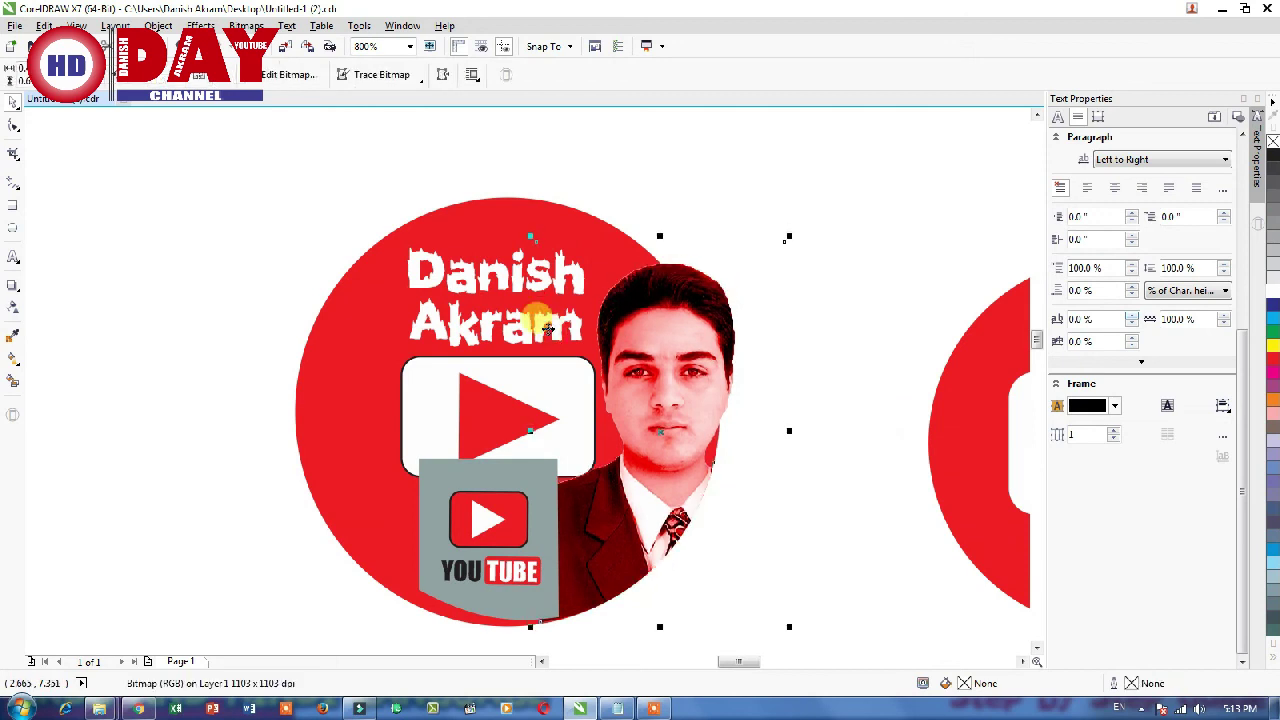
{"action": "left_click", "coordinate": [830, 268]}
{"action": "scroll", "coordinate": [830, 270], "scroll_direction": "down", "scroll_amount": 2}
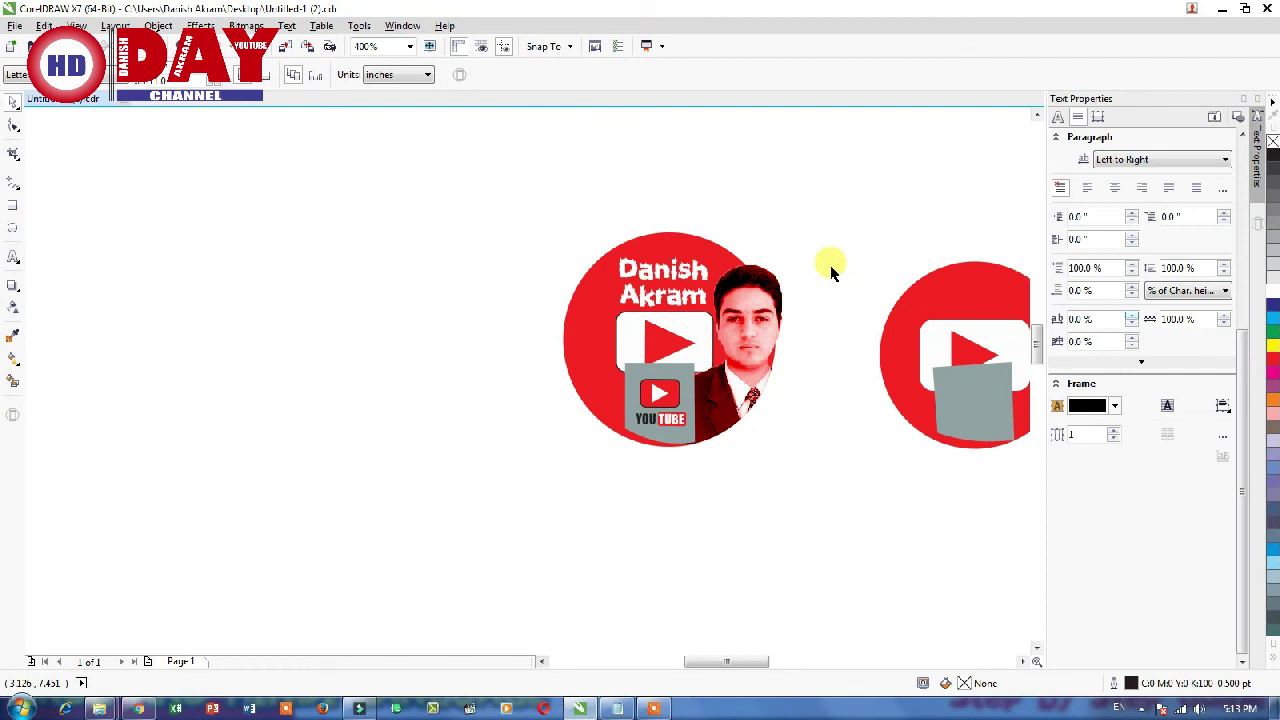
{"action": "left_click", "coordinate": [669, 277]}
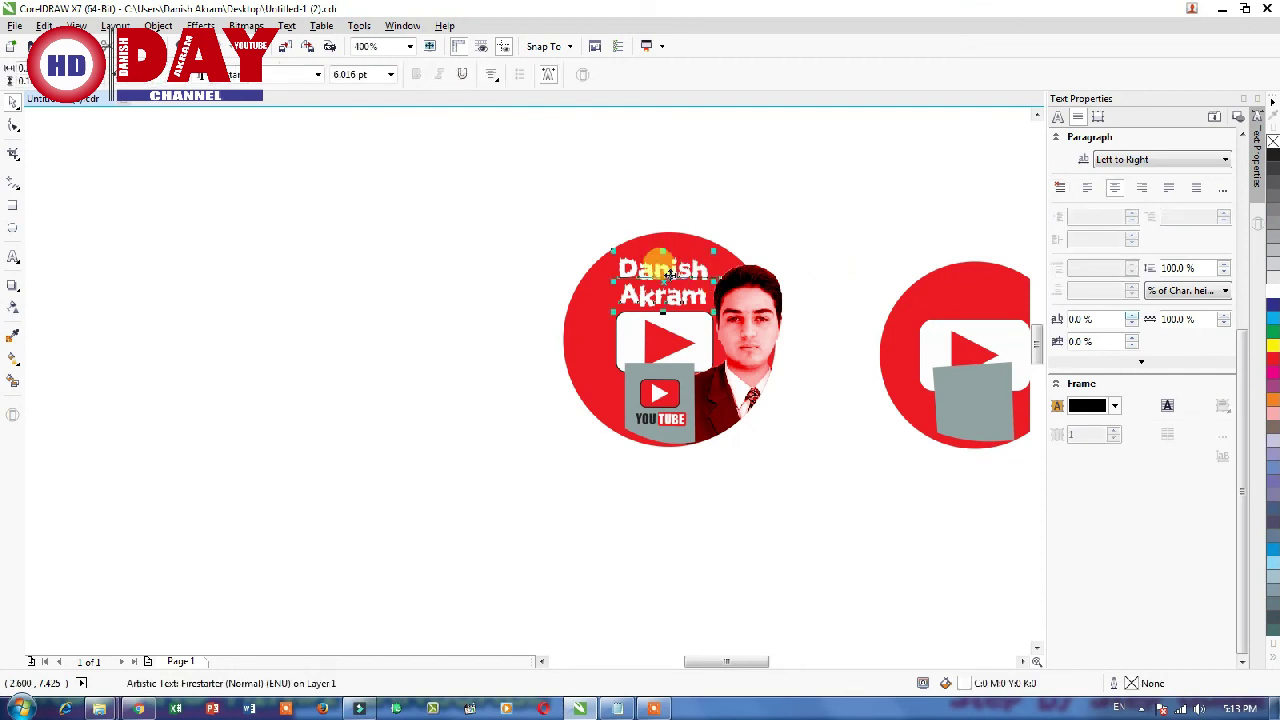